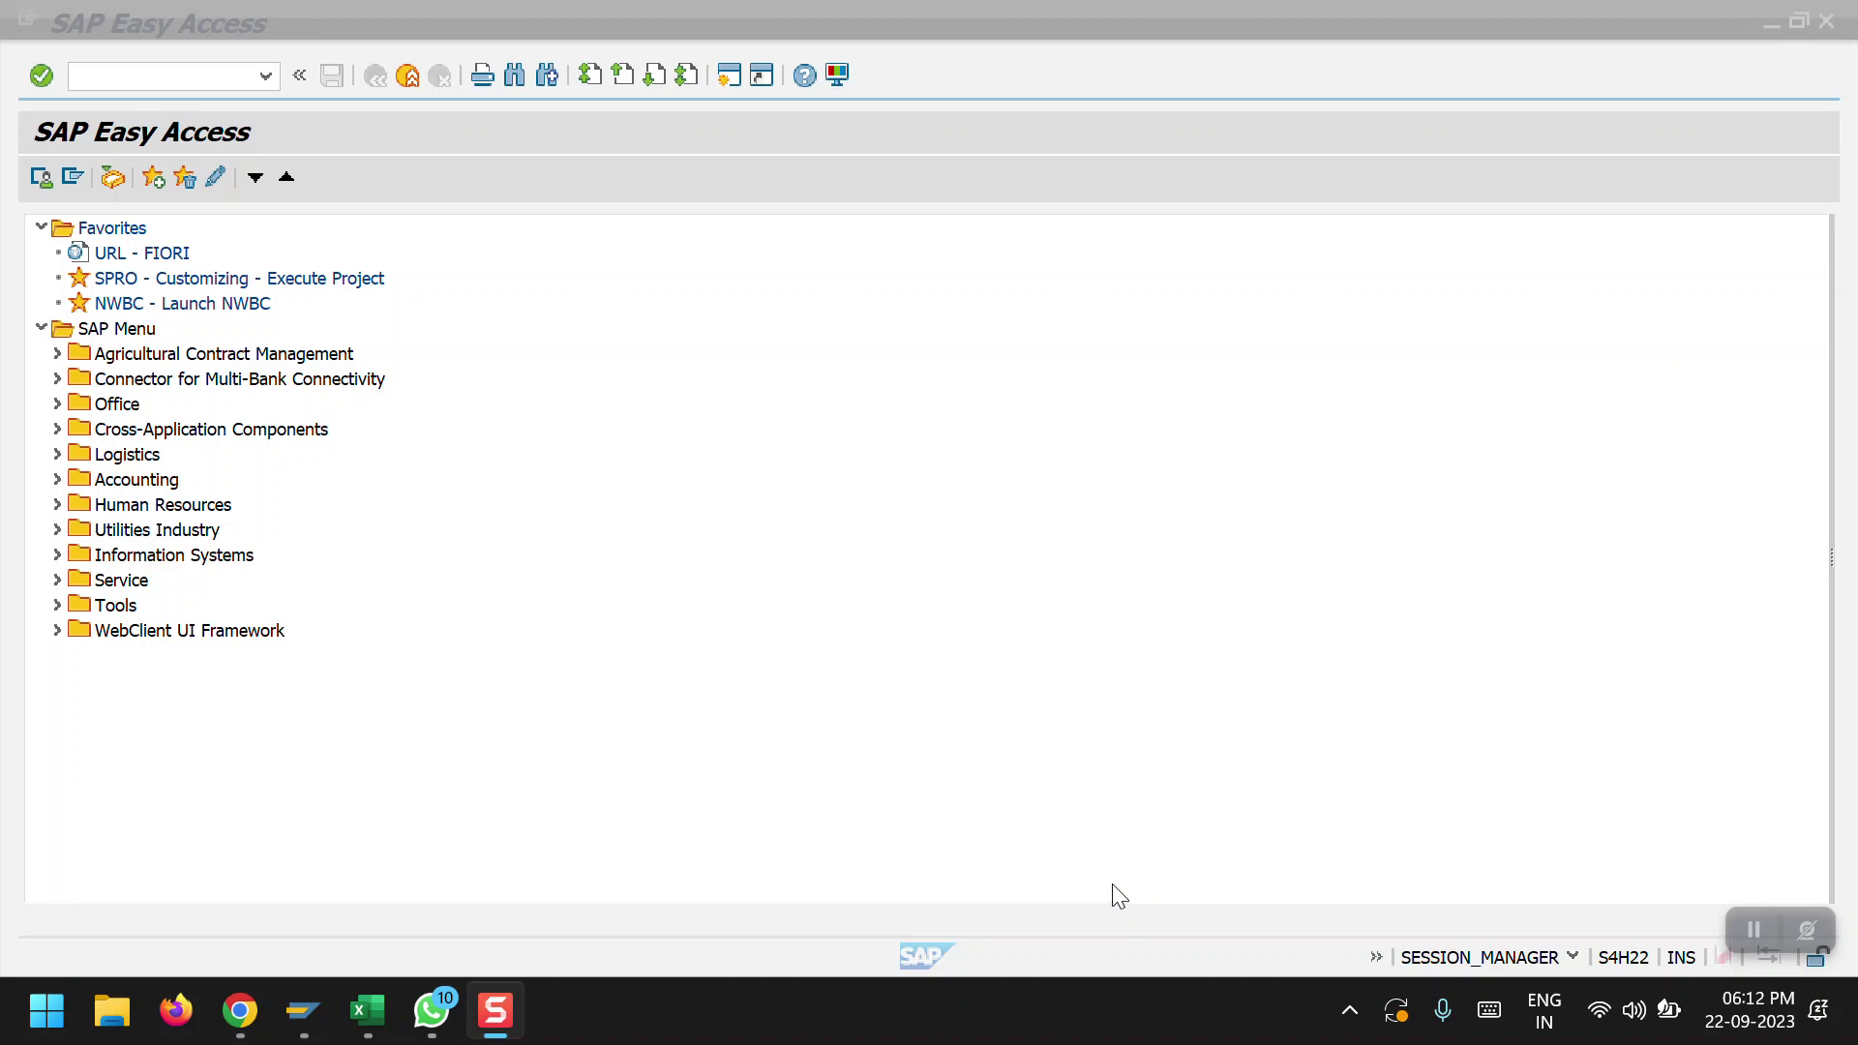
Start transaction FB03 and open its document list selection
{"action": "left_click", "coordinate": [138, 75]}
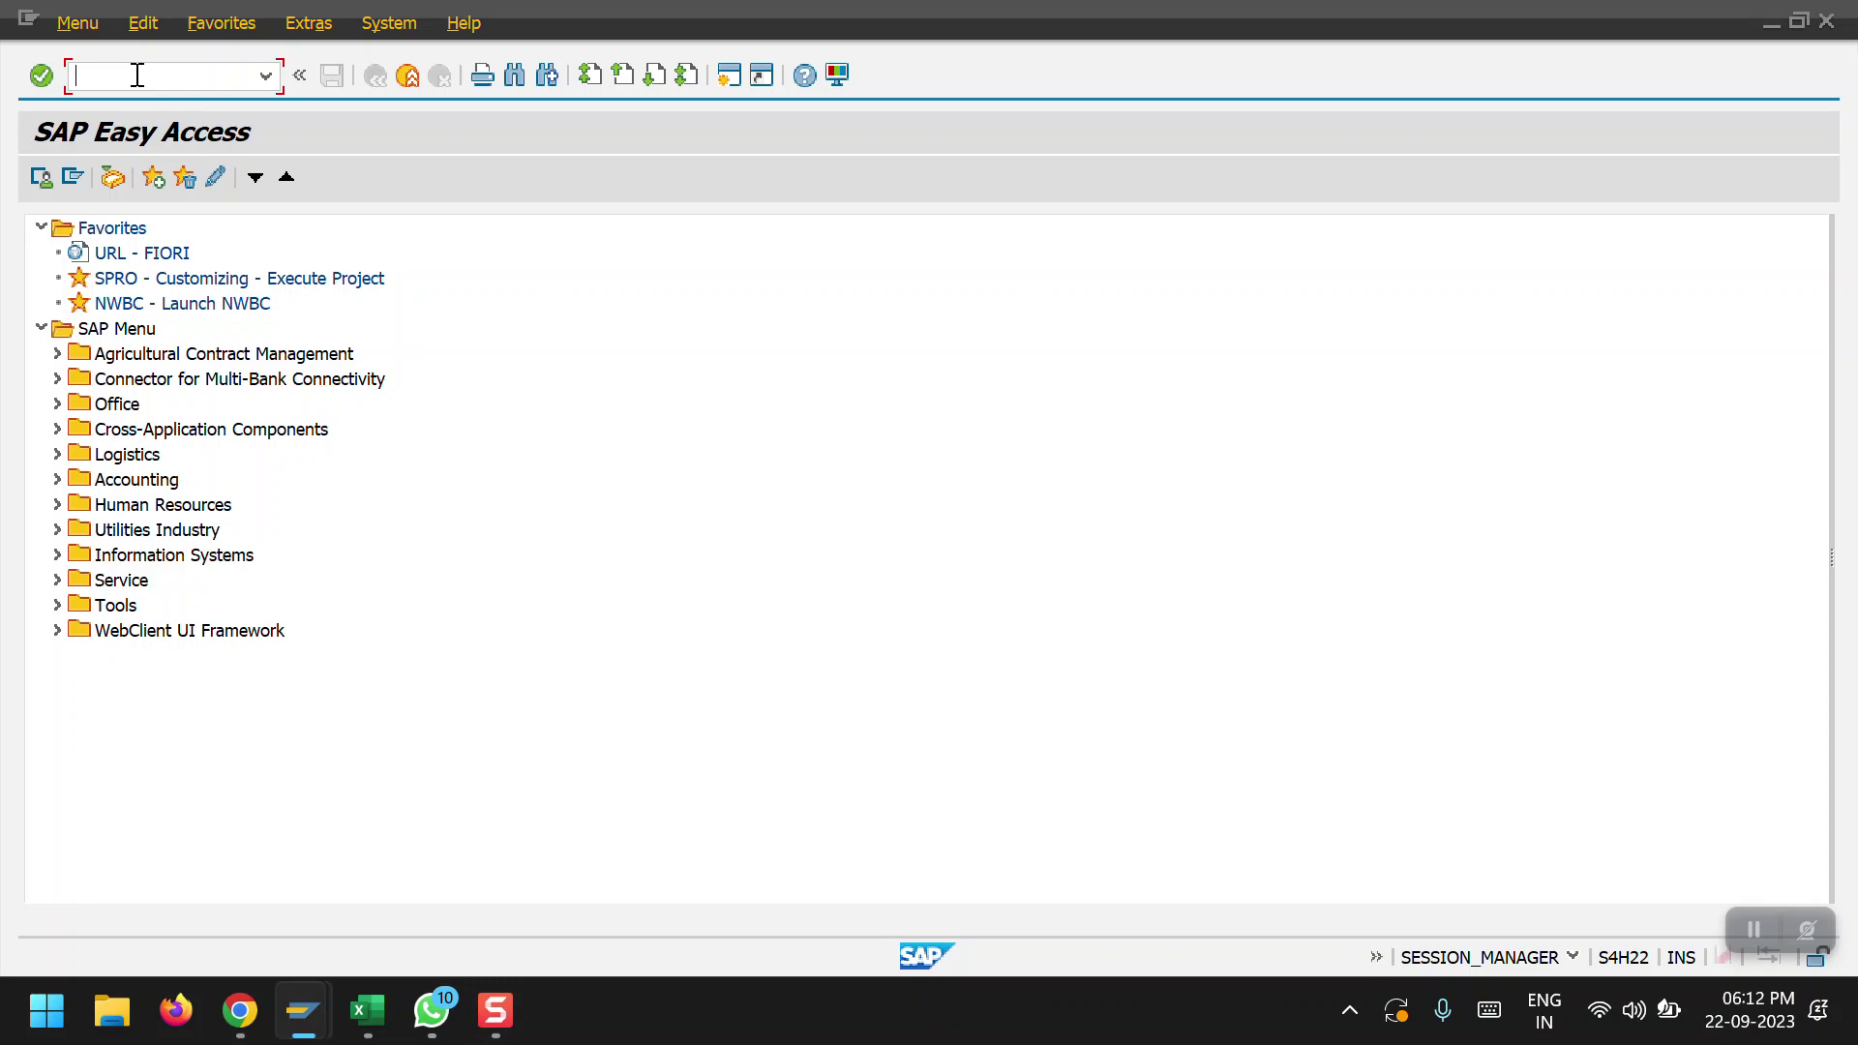
{"action": "type", "text": "fb03"}
{"action": "key", "text": "Return"}
{"action": "left_click", "coordinate": [120, 178]}
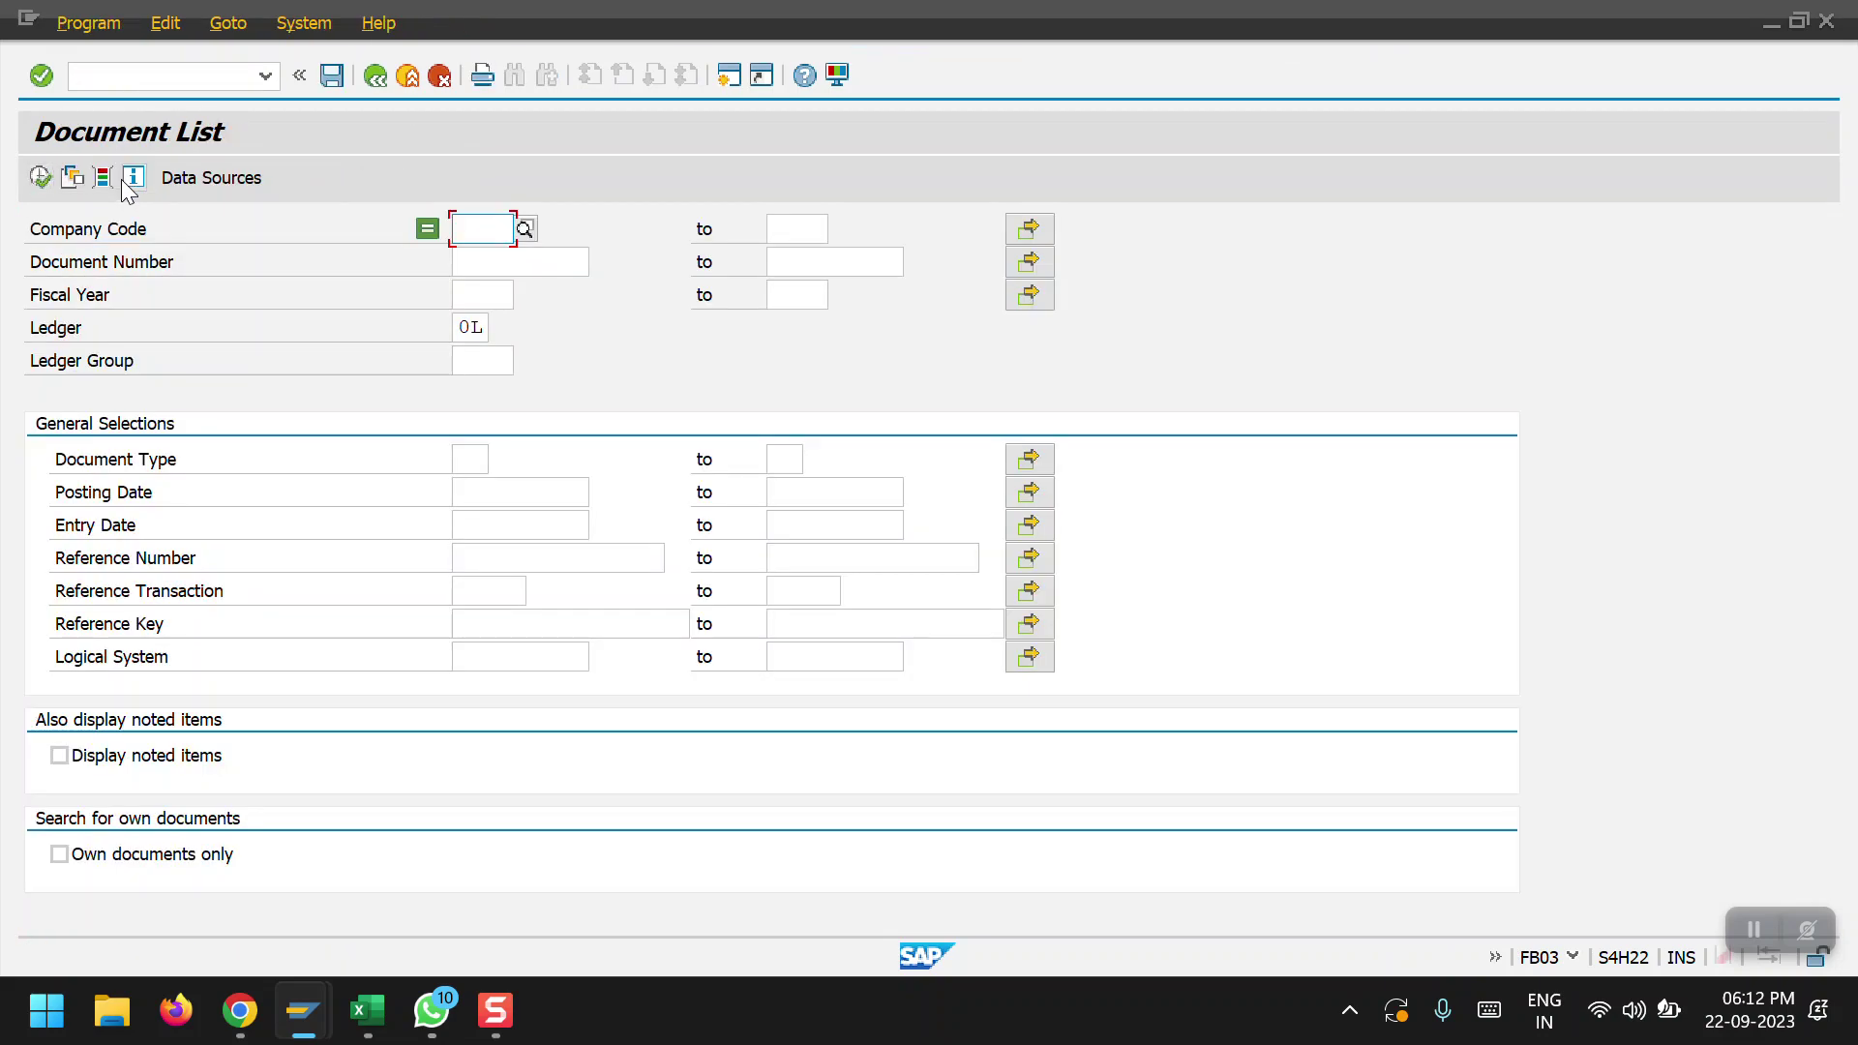
List the documents of type SA for company code 2000 and fiscal year 2023
{"action": "left_click", "coordinate": [468, 232]}
{"action": "type", "text": "2000"}
{"action": "left_click", "coordinate": [475, 302]}
{"action": "type", "text": "2023"}
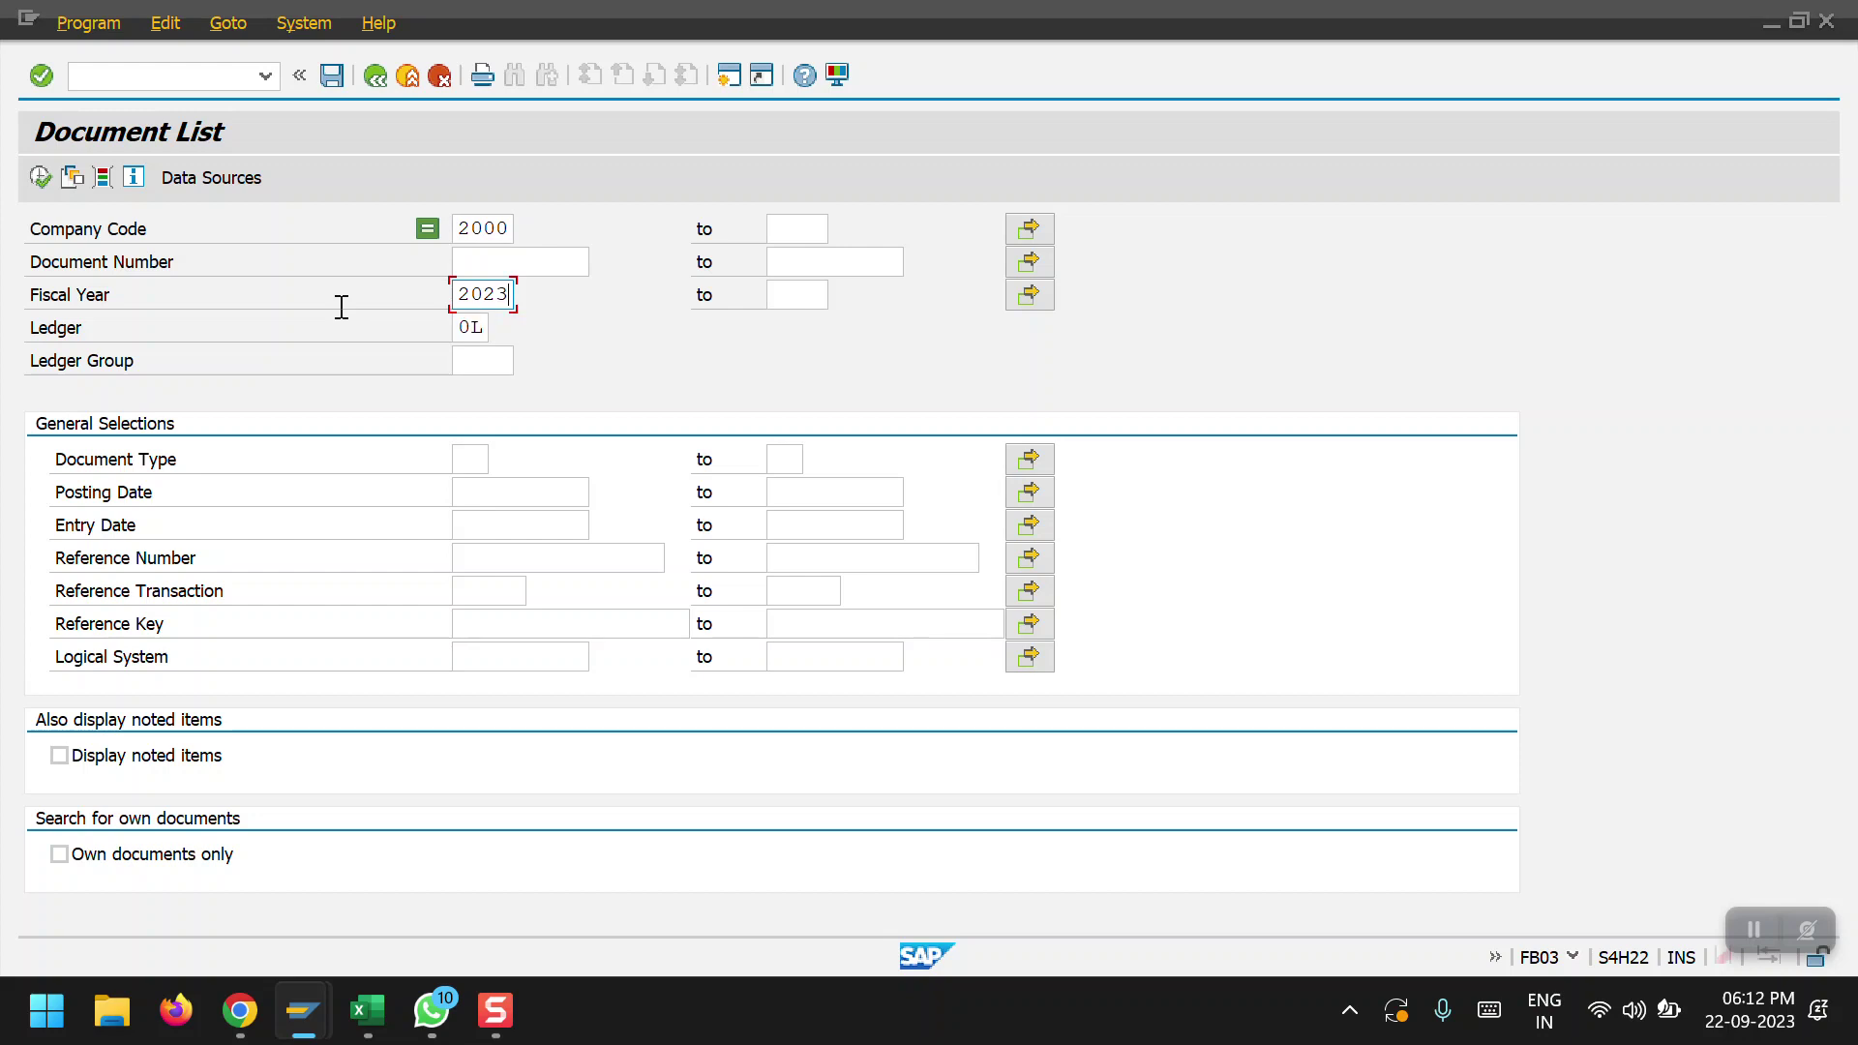
{"action": "left_click", "coordinate": [472, 458]}
{"action": "type", "text": "SA"}
{"action": "left_click", "coordinate": [39, 177]}
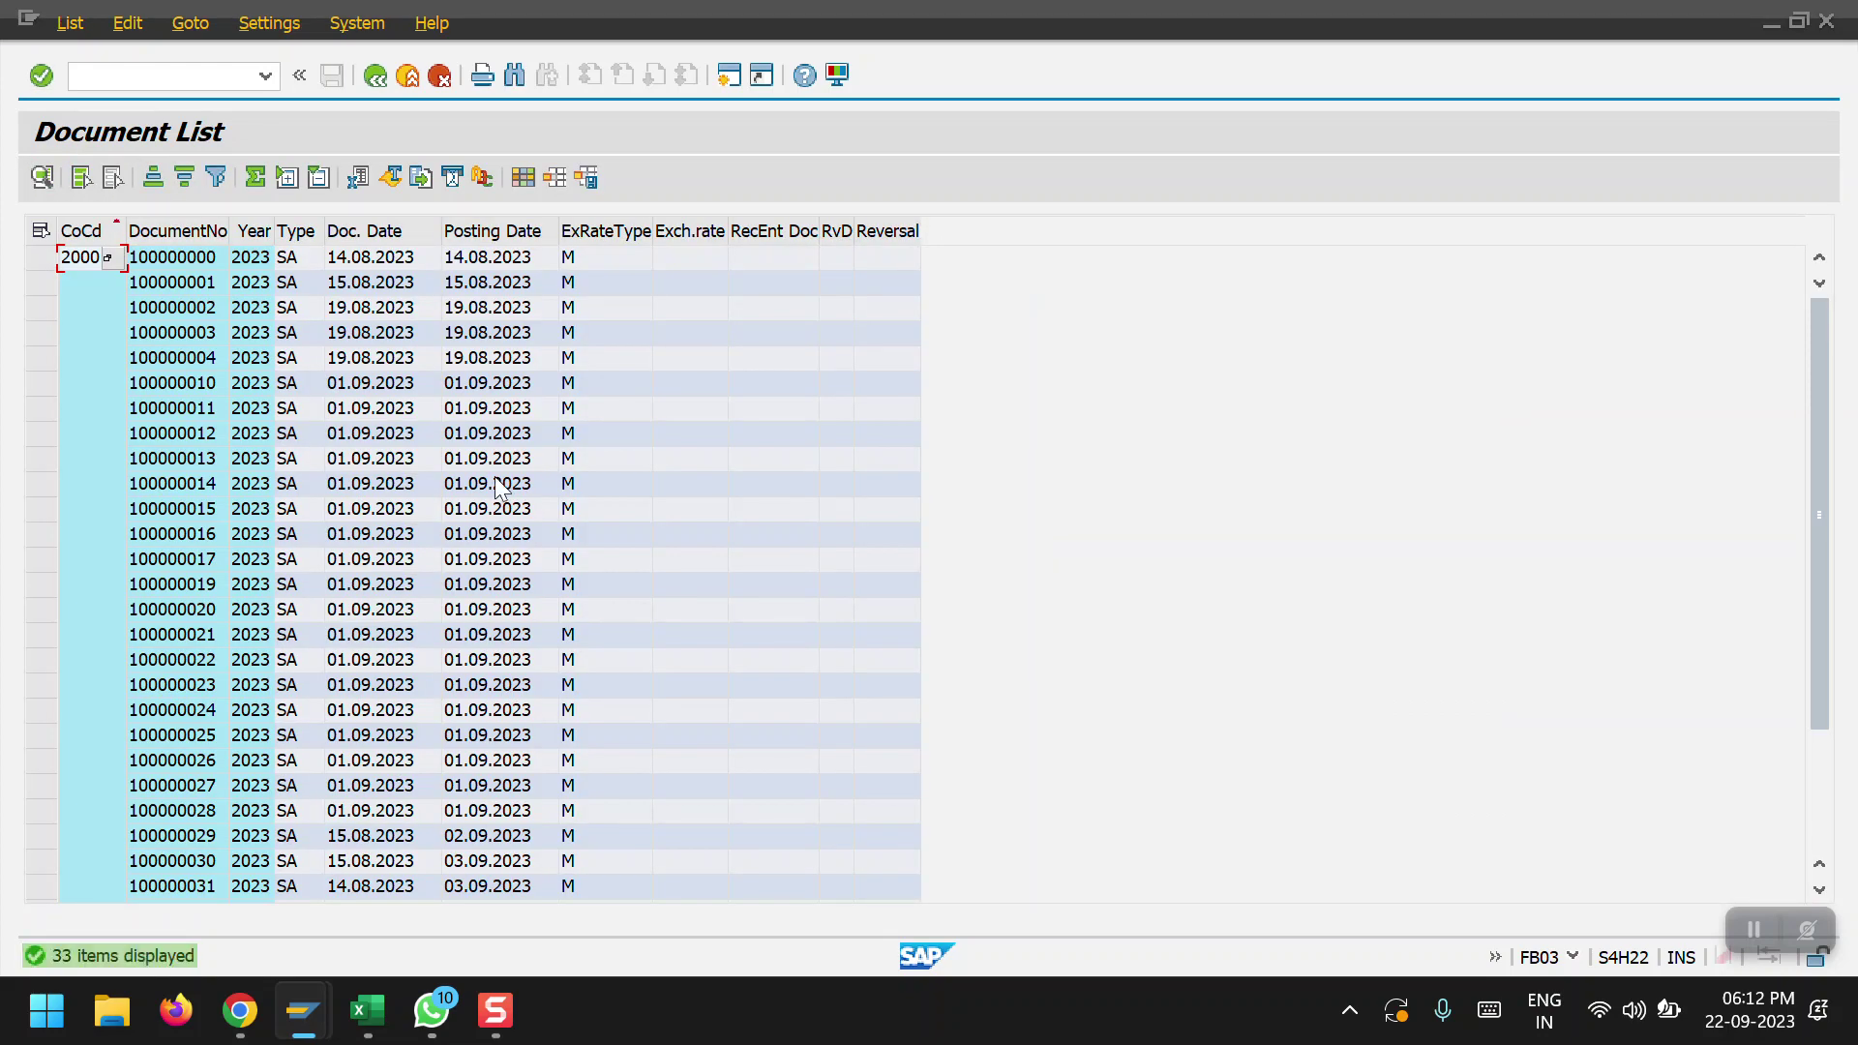
Find the SA document with posting date 22.09.2023 at the end of the list and select its document number
{"action": "left_click_drag", "start_coordinate": [1821, 418], "coordinate": [1822, 540]}
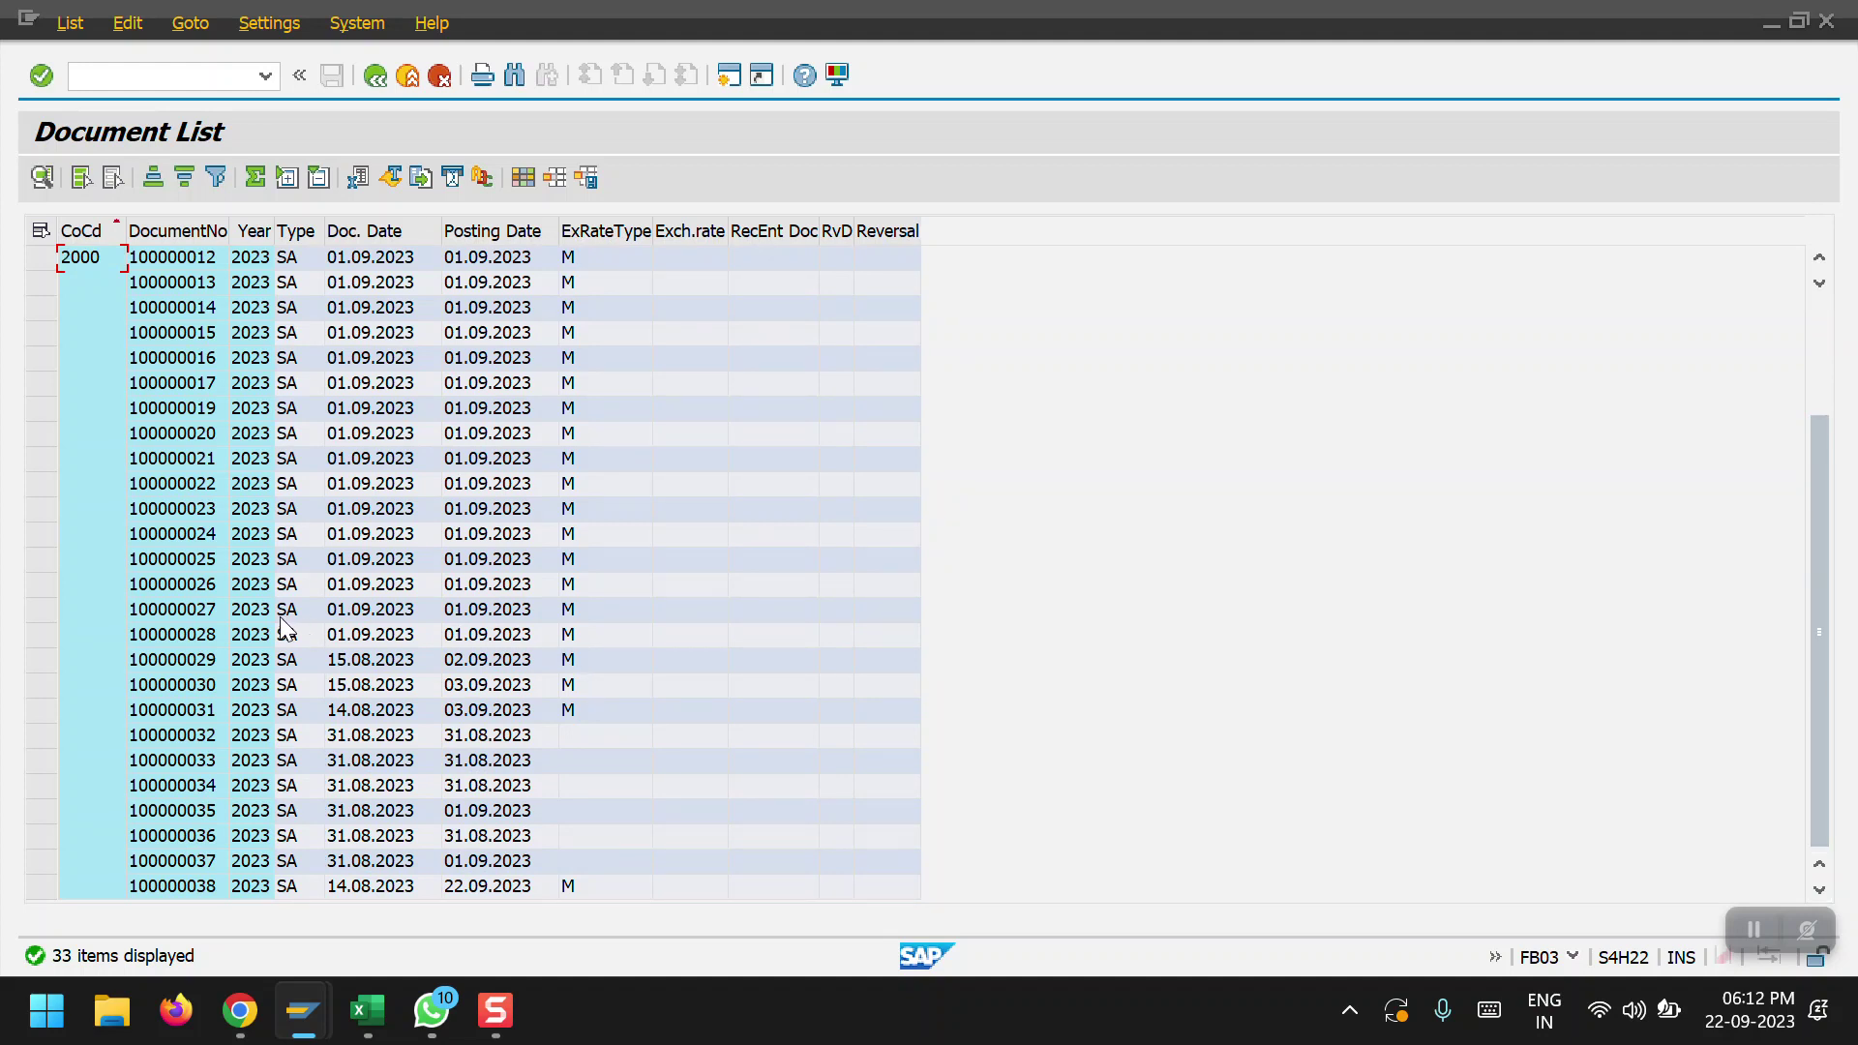
{"action": "left_click", "coordinate": [182, 888]}
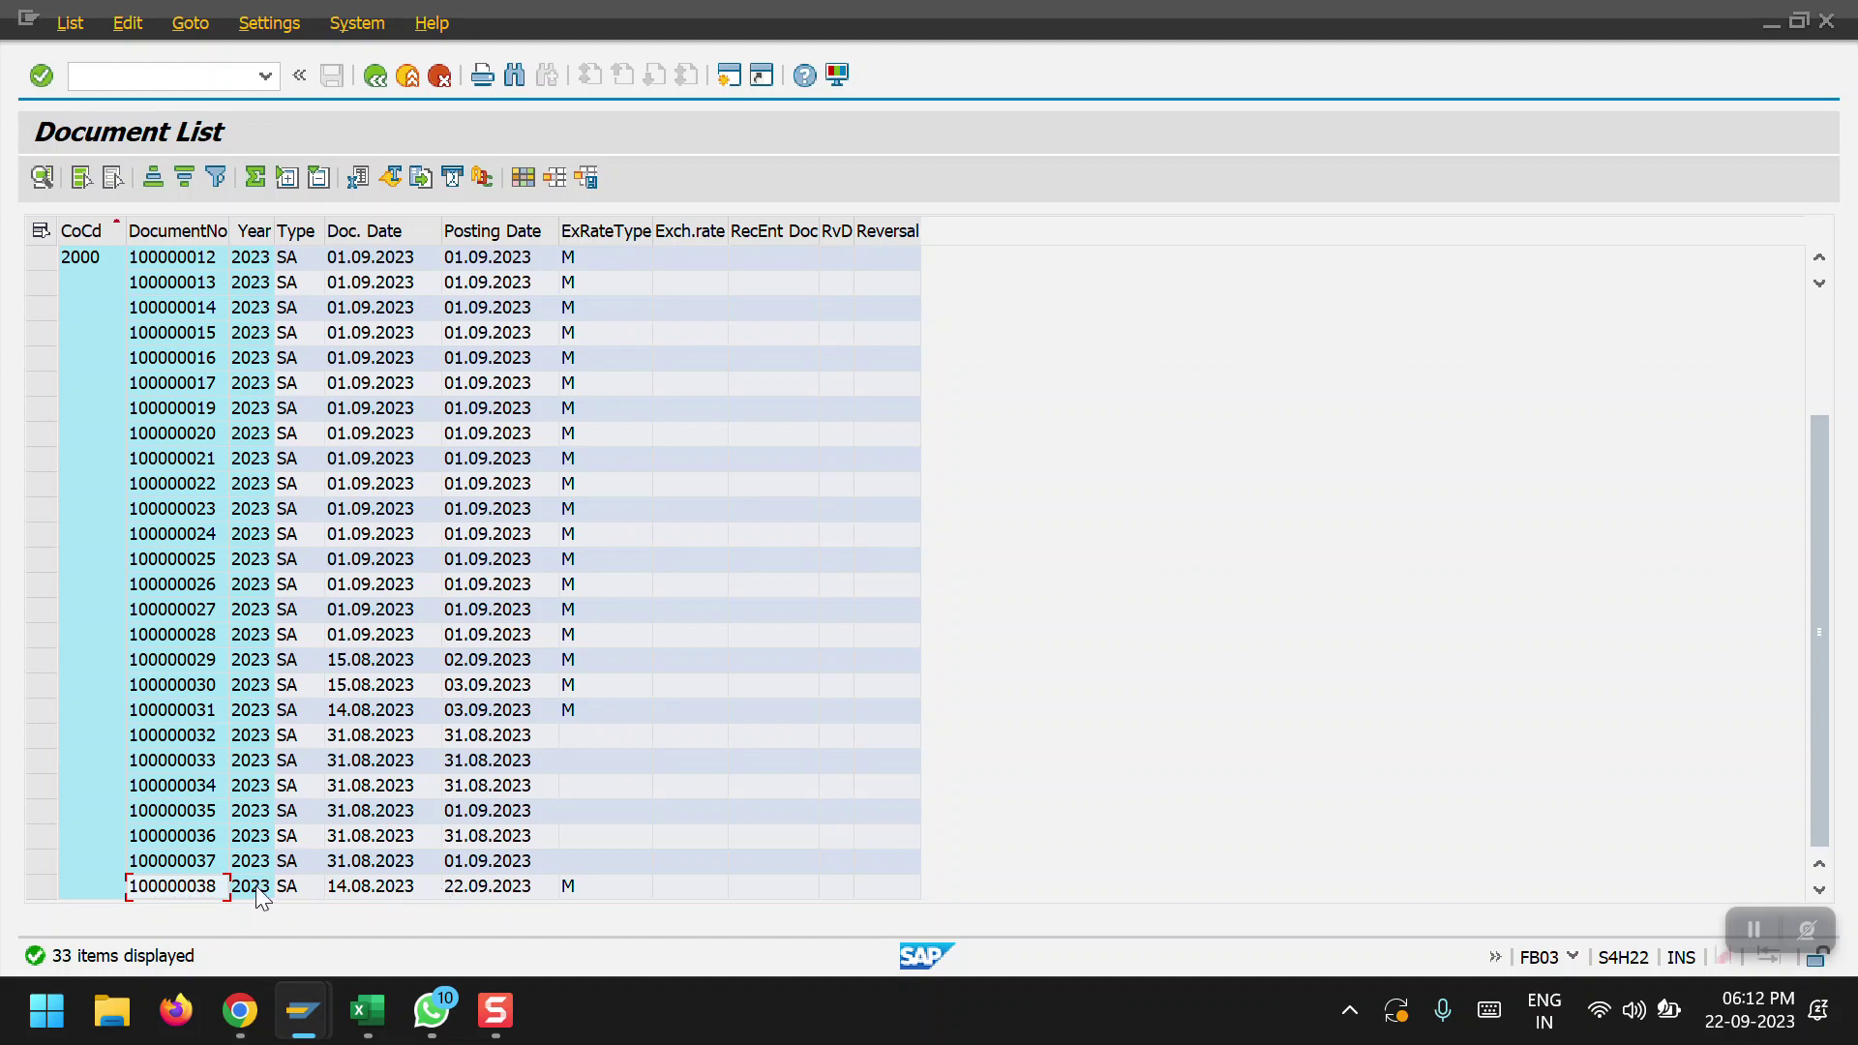
{"action": "double_click", "coordinate": [223, 887]}
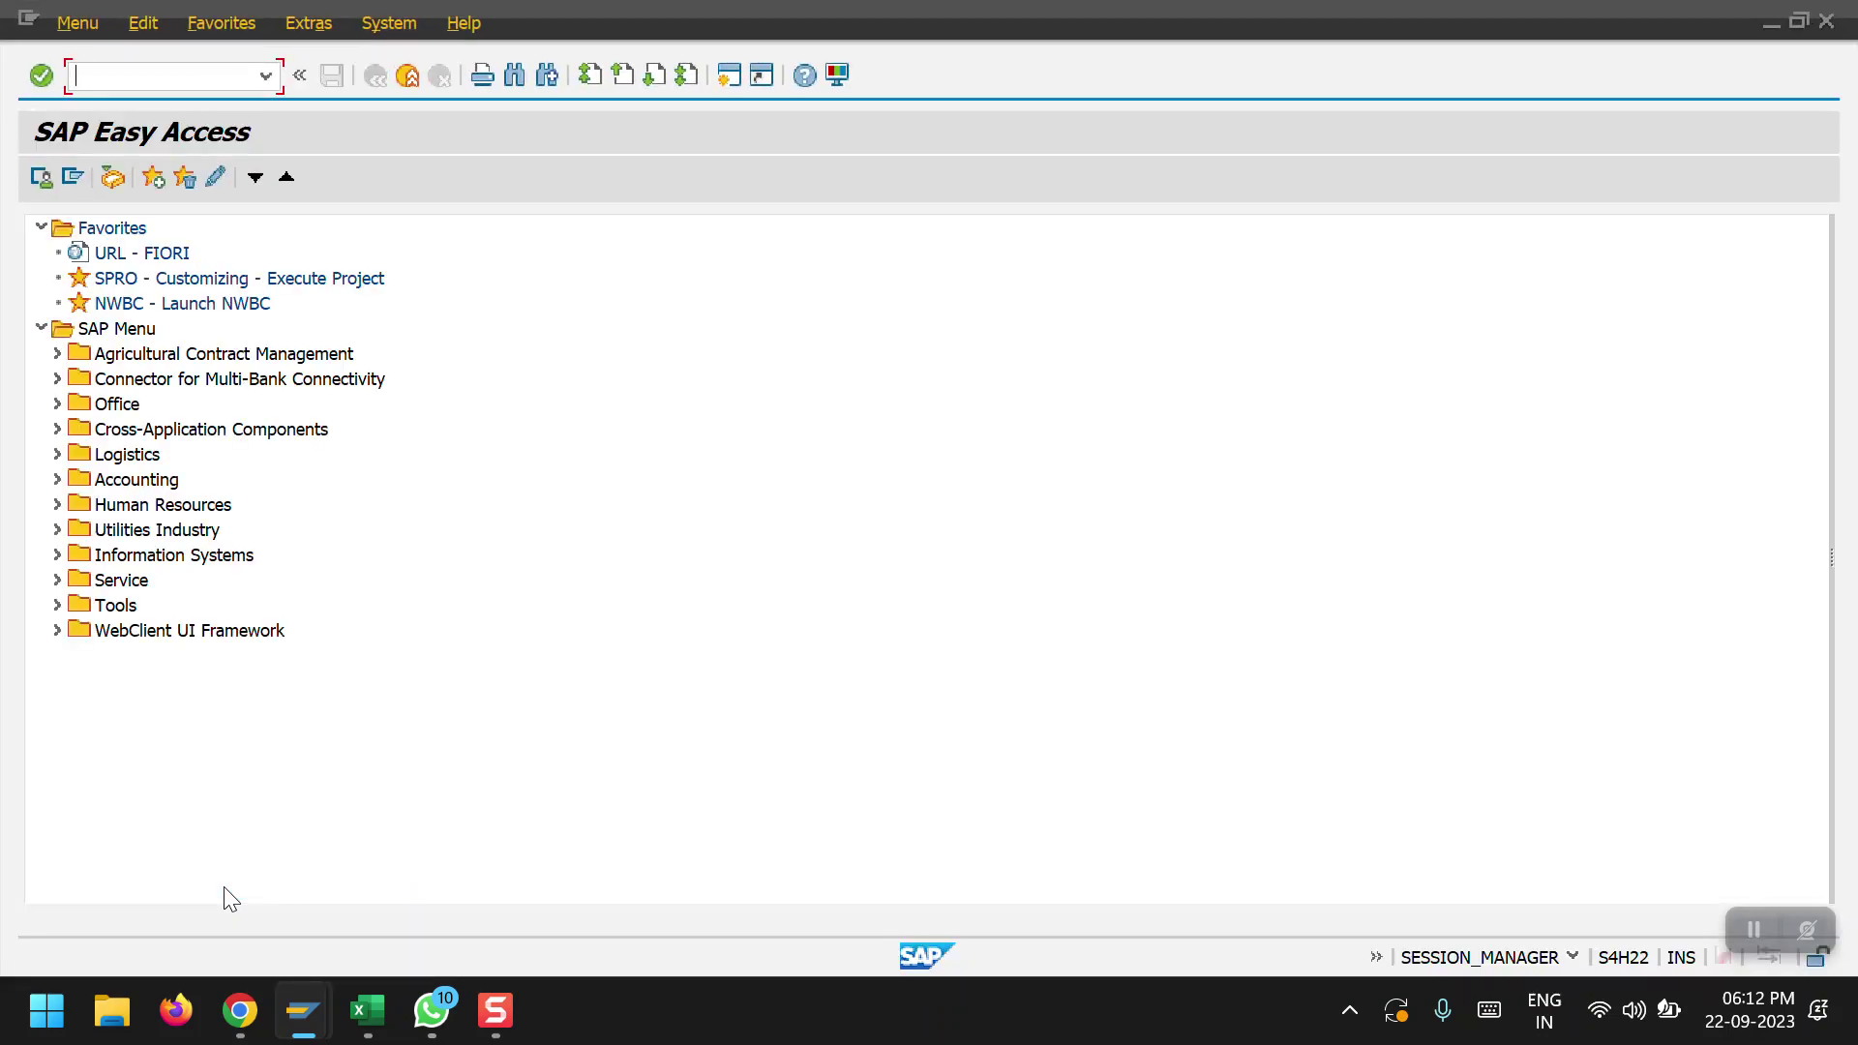
Start transaction FB08 in a separate session, and display the document posted on 22.09.2023 from the document list
{"action": "type", "text": "FB08"}
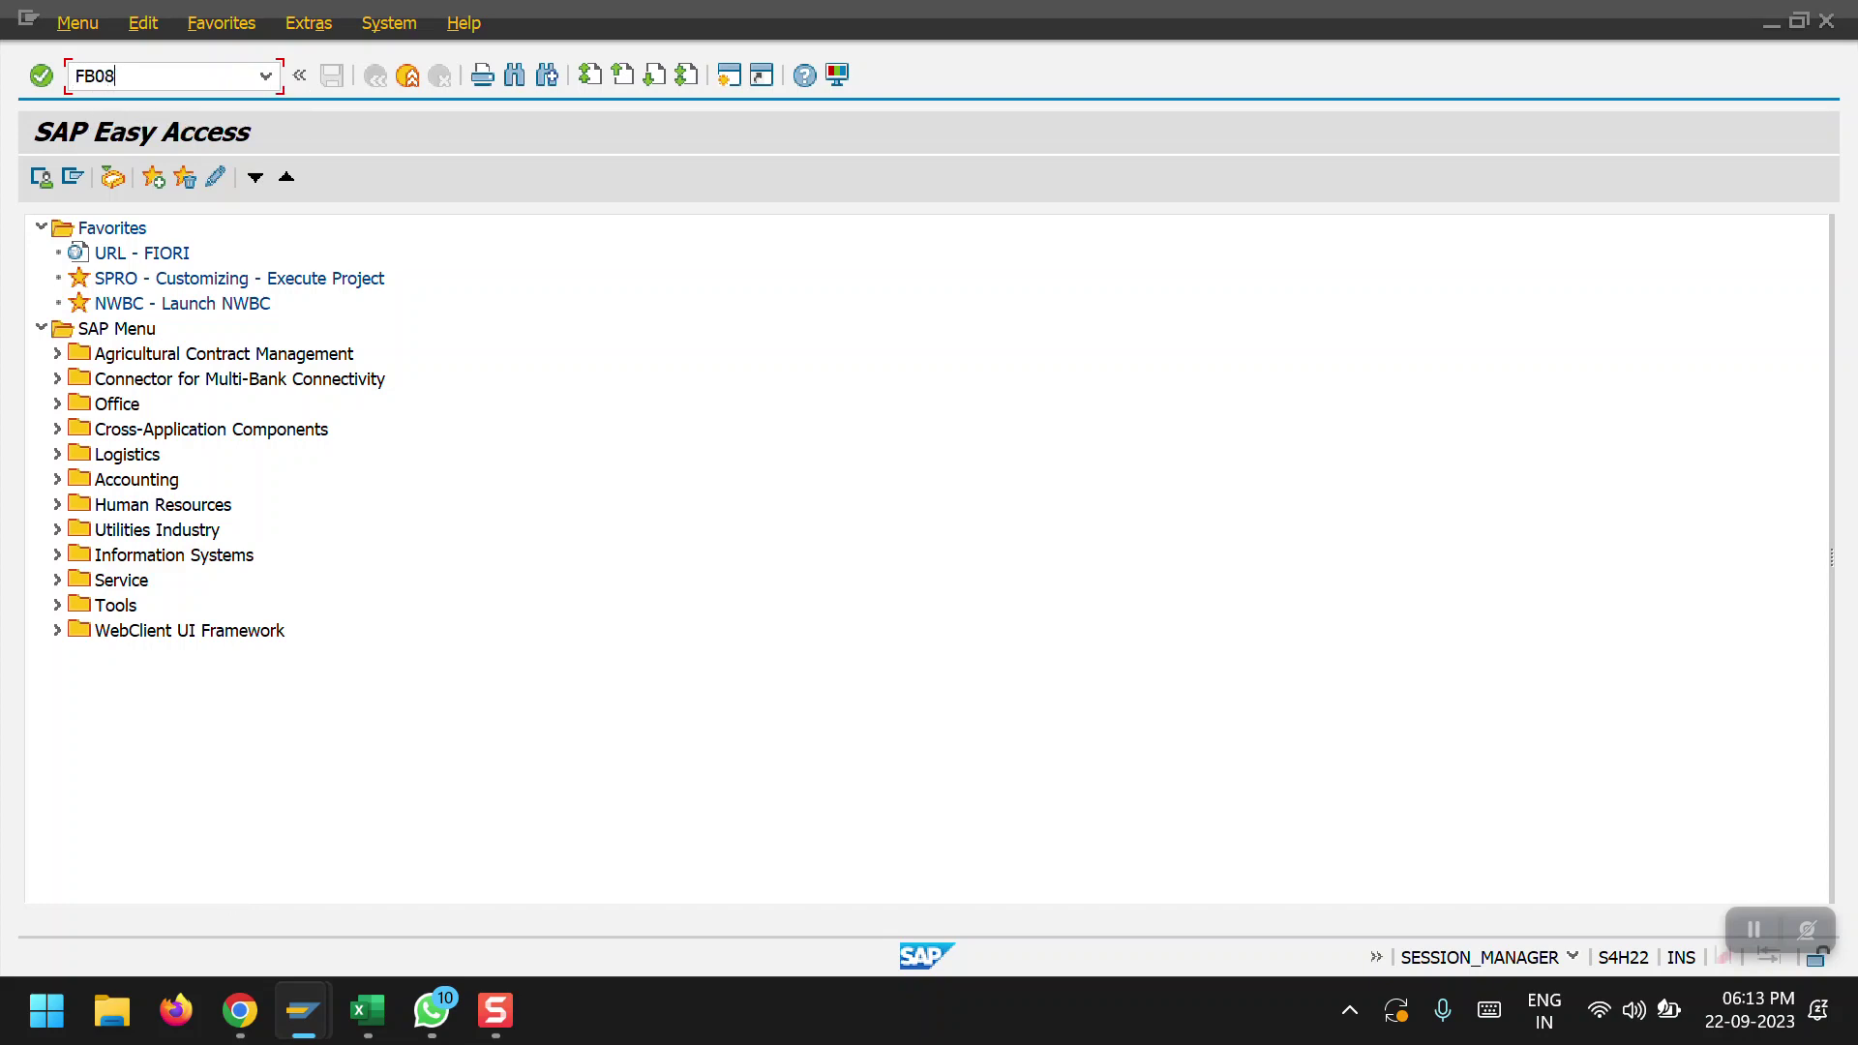
{"action": "key", "text": "Return"}
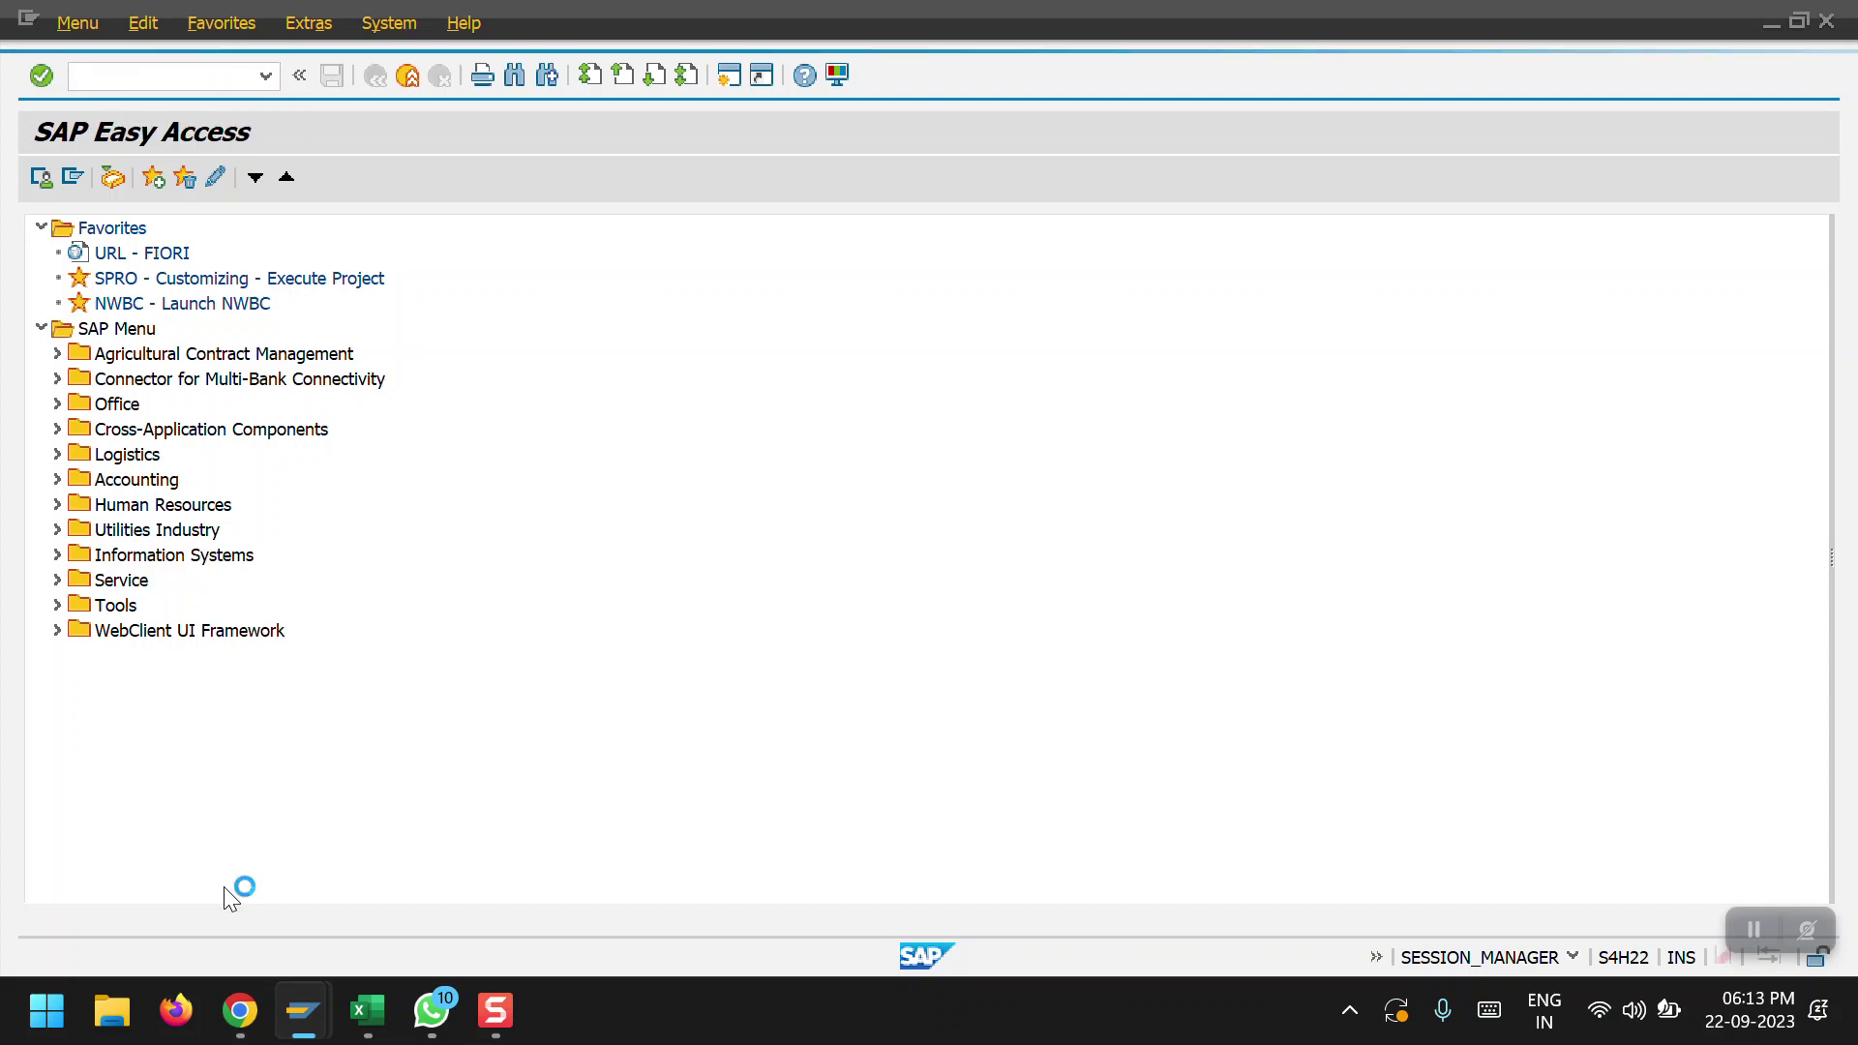
{"action": "key", "text": "alt+Tab"}
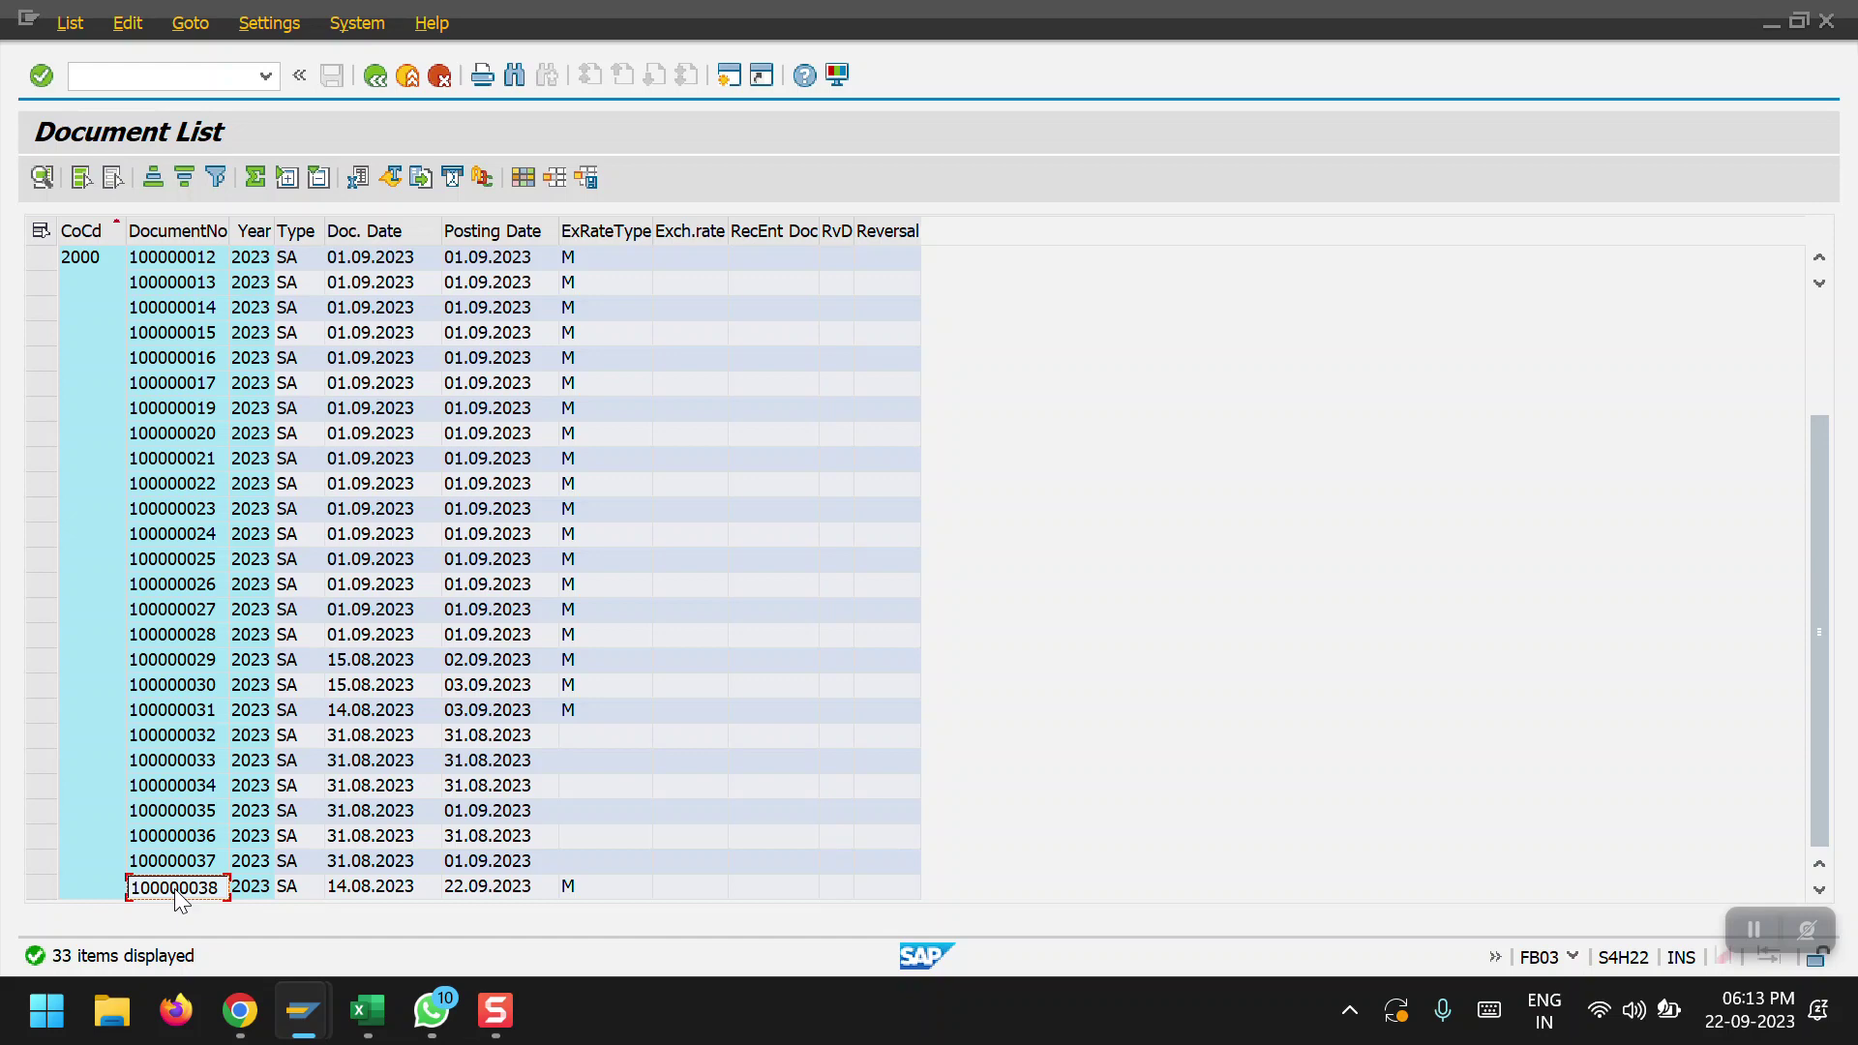
{"action": "double_click", "coordinate": [174, 889]}
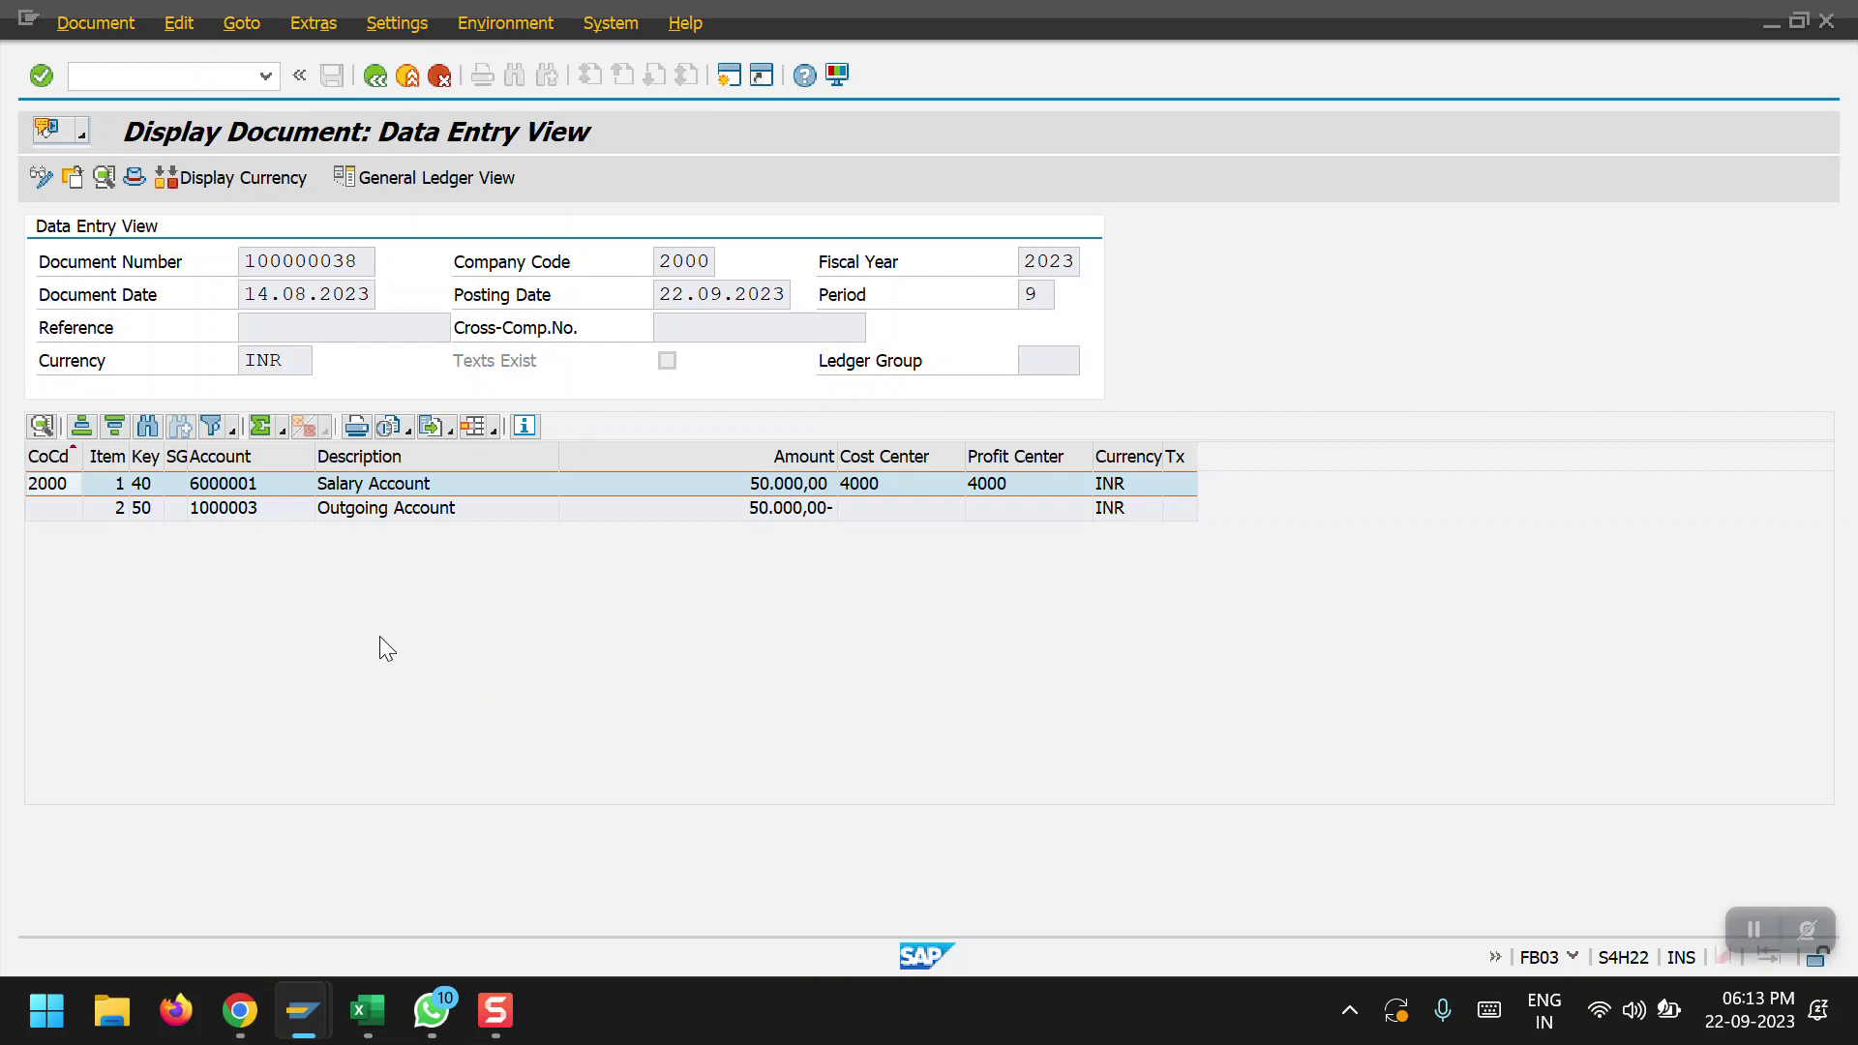
Start transaction FBL3N in another separate session
{"action": "key", "text": "shift+F3"}
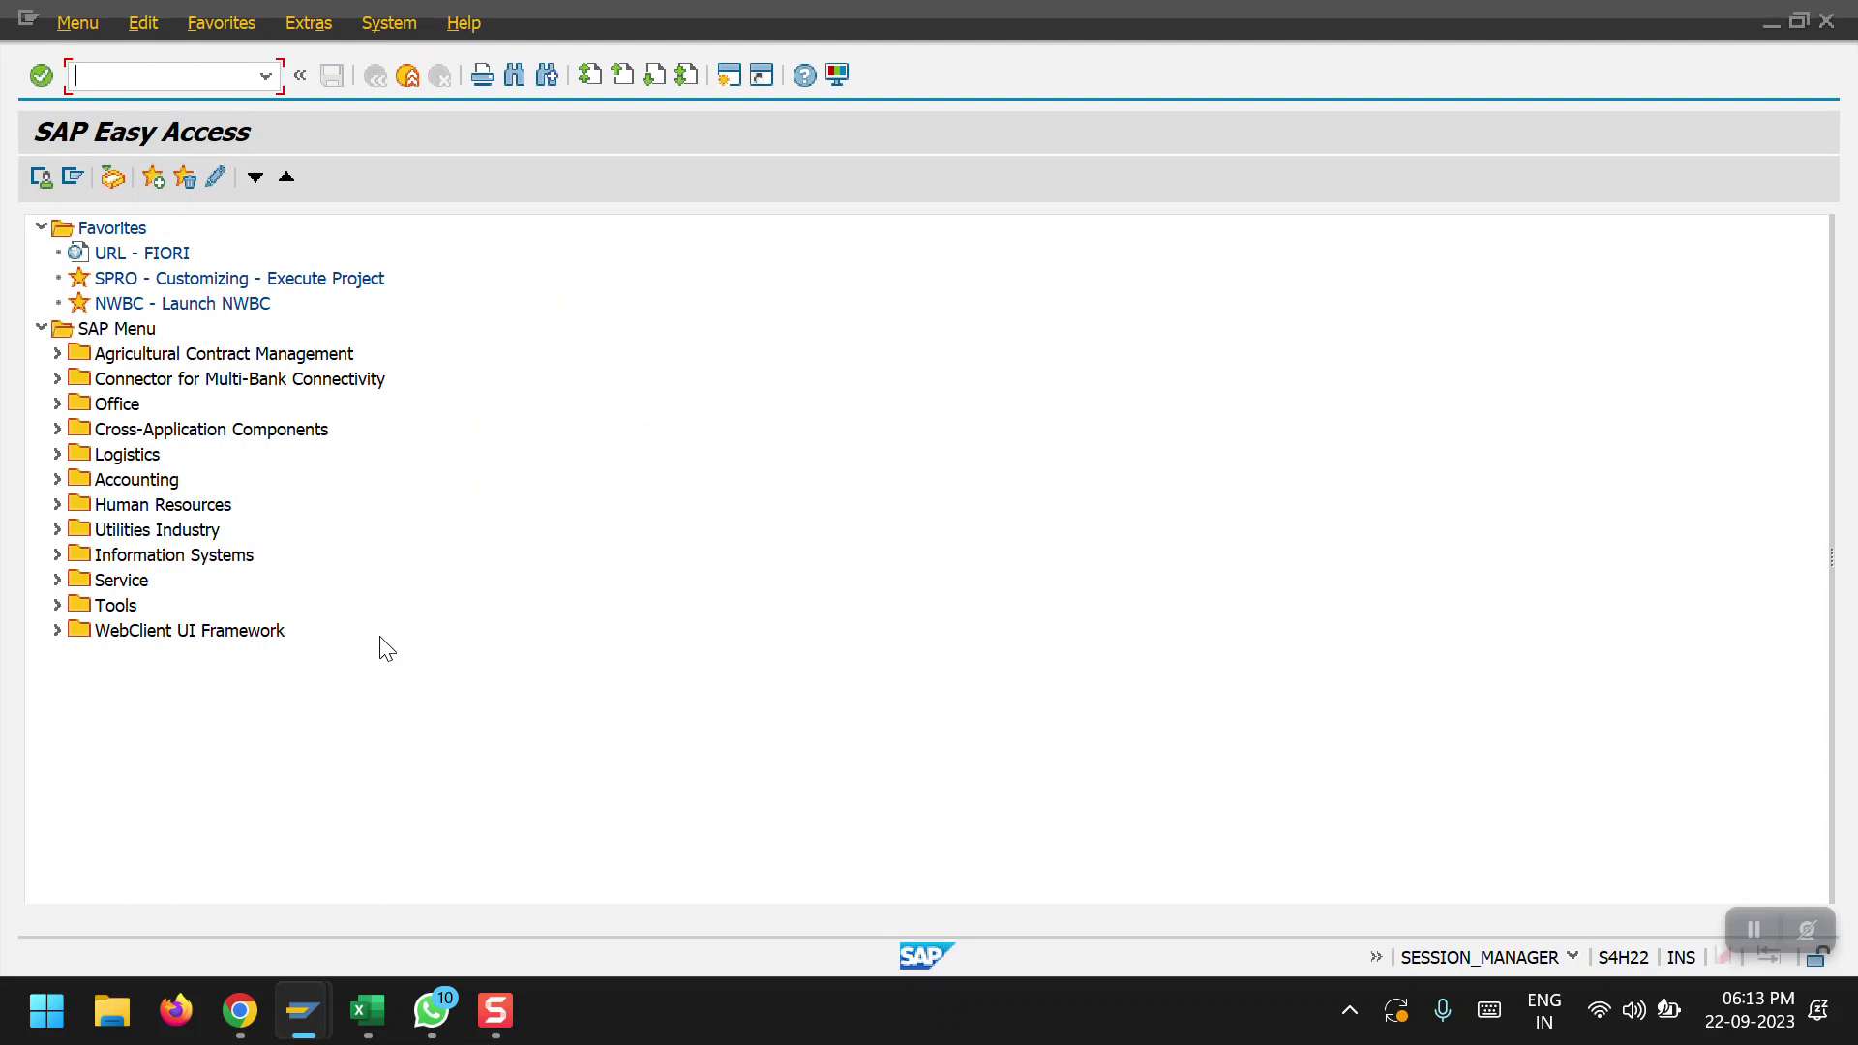
{"action": "type", "text": "FBL"}
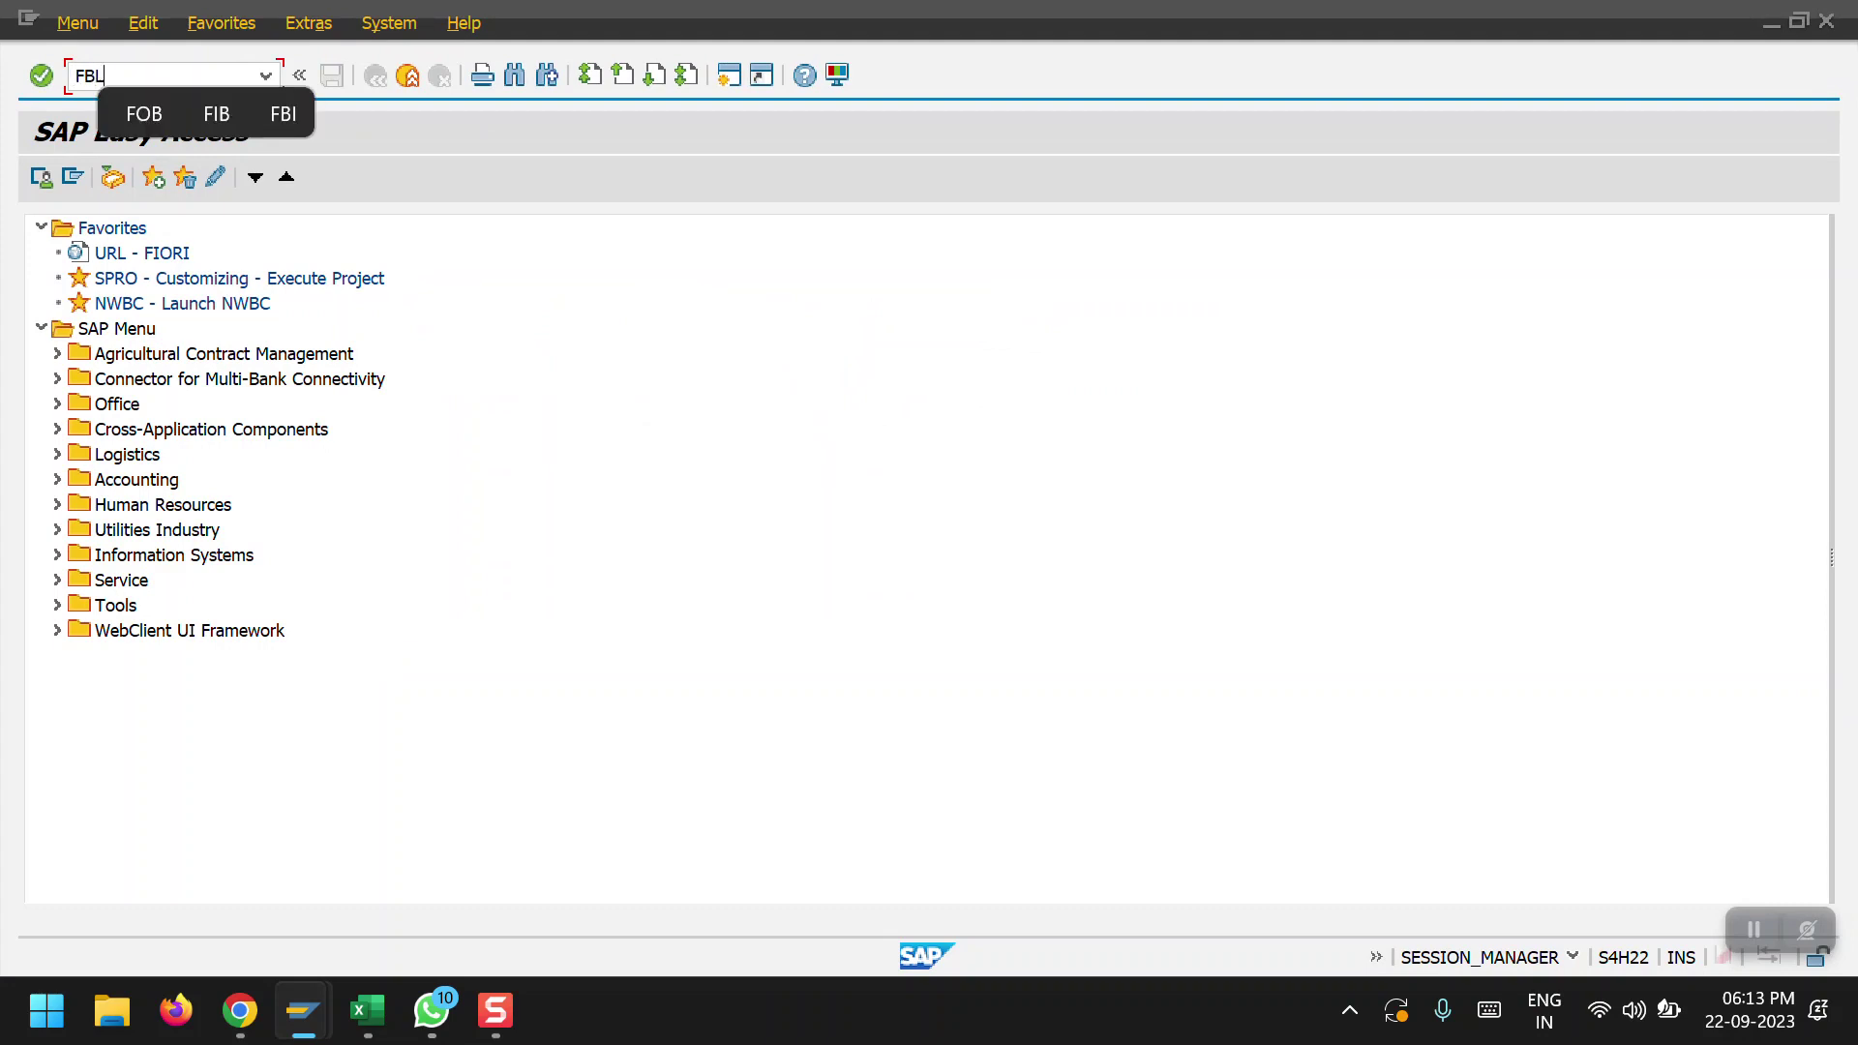
{"action": "type", "text": "3N"}
{"action": "key", "text": "Return"}
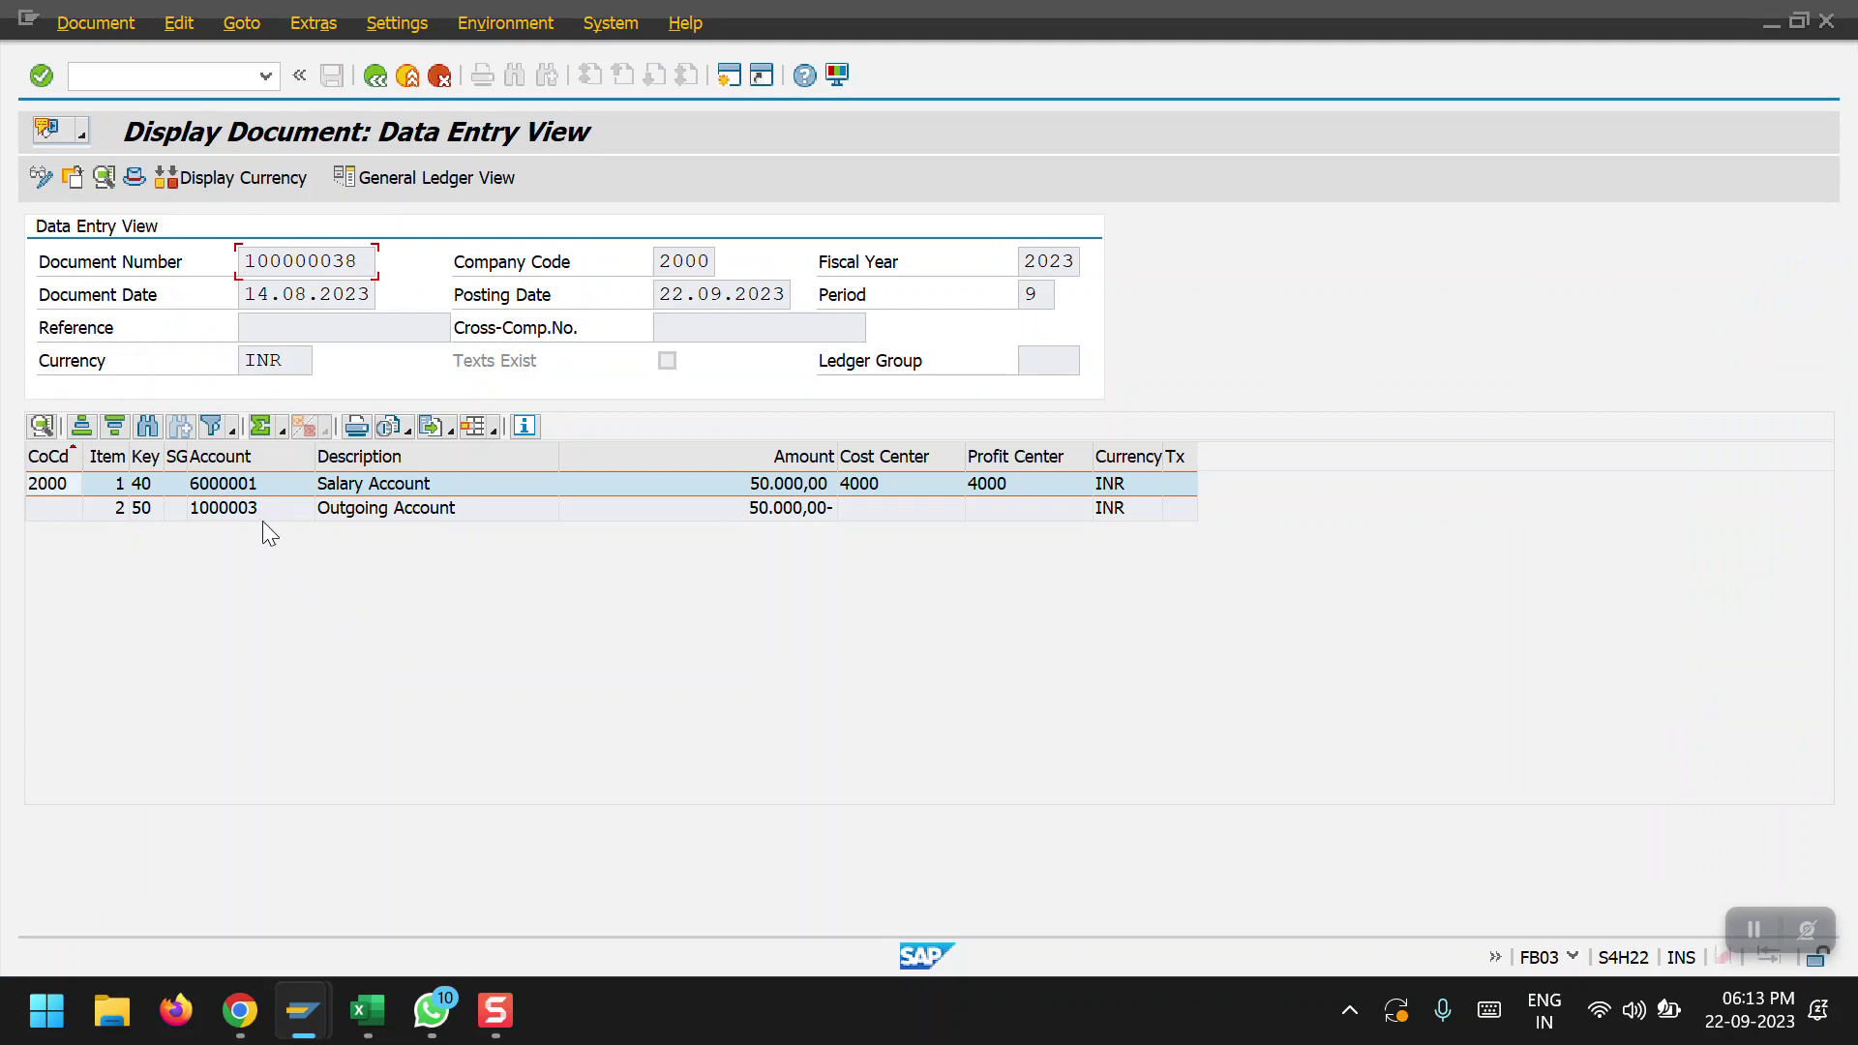
Display all line items of the document's Salary Account in company code 2000, entering its G/L account number
{"action": "left_click", "coordinate": [229, 484]}
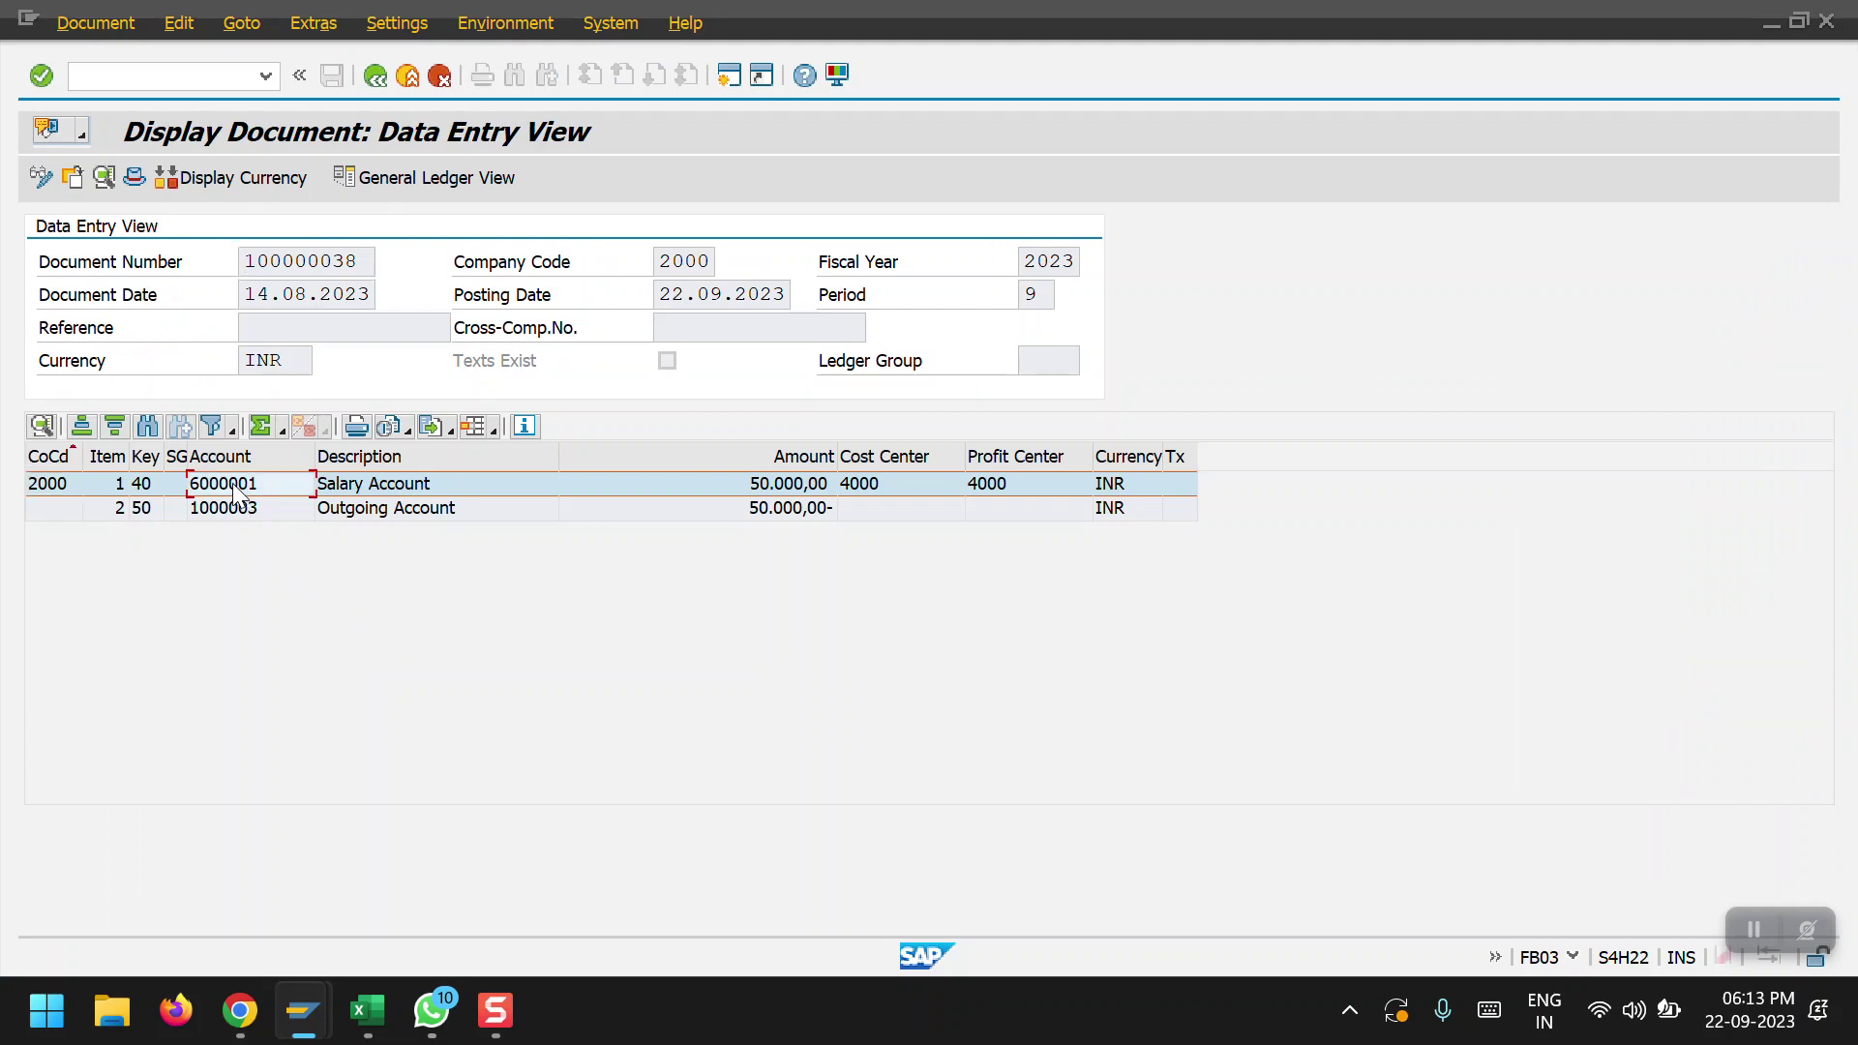
{"action": "key", "text": "alt+Tab"}
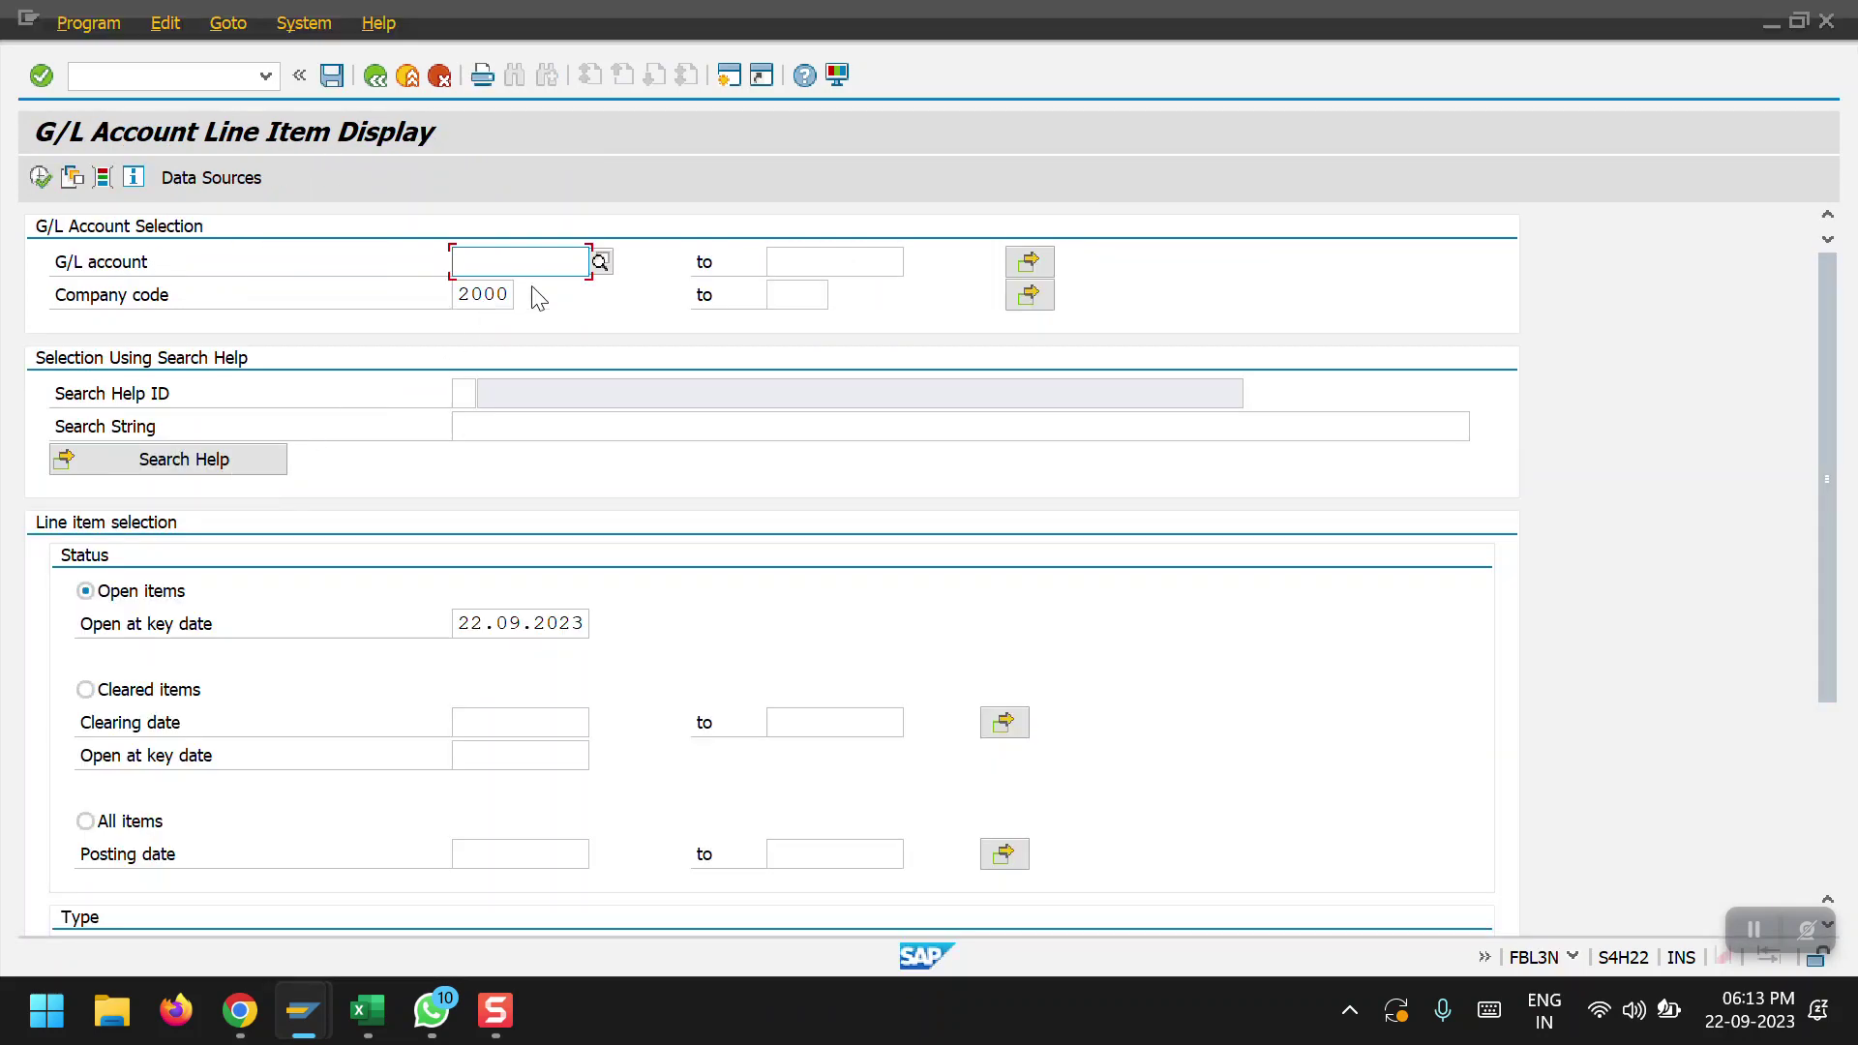
{"action": "type", "text": "6000001"}
{"action": "left_click", "coordinate": [142, 829]}
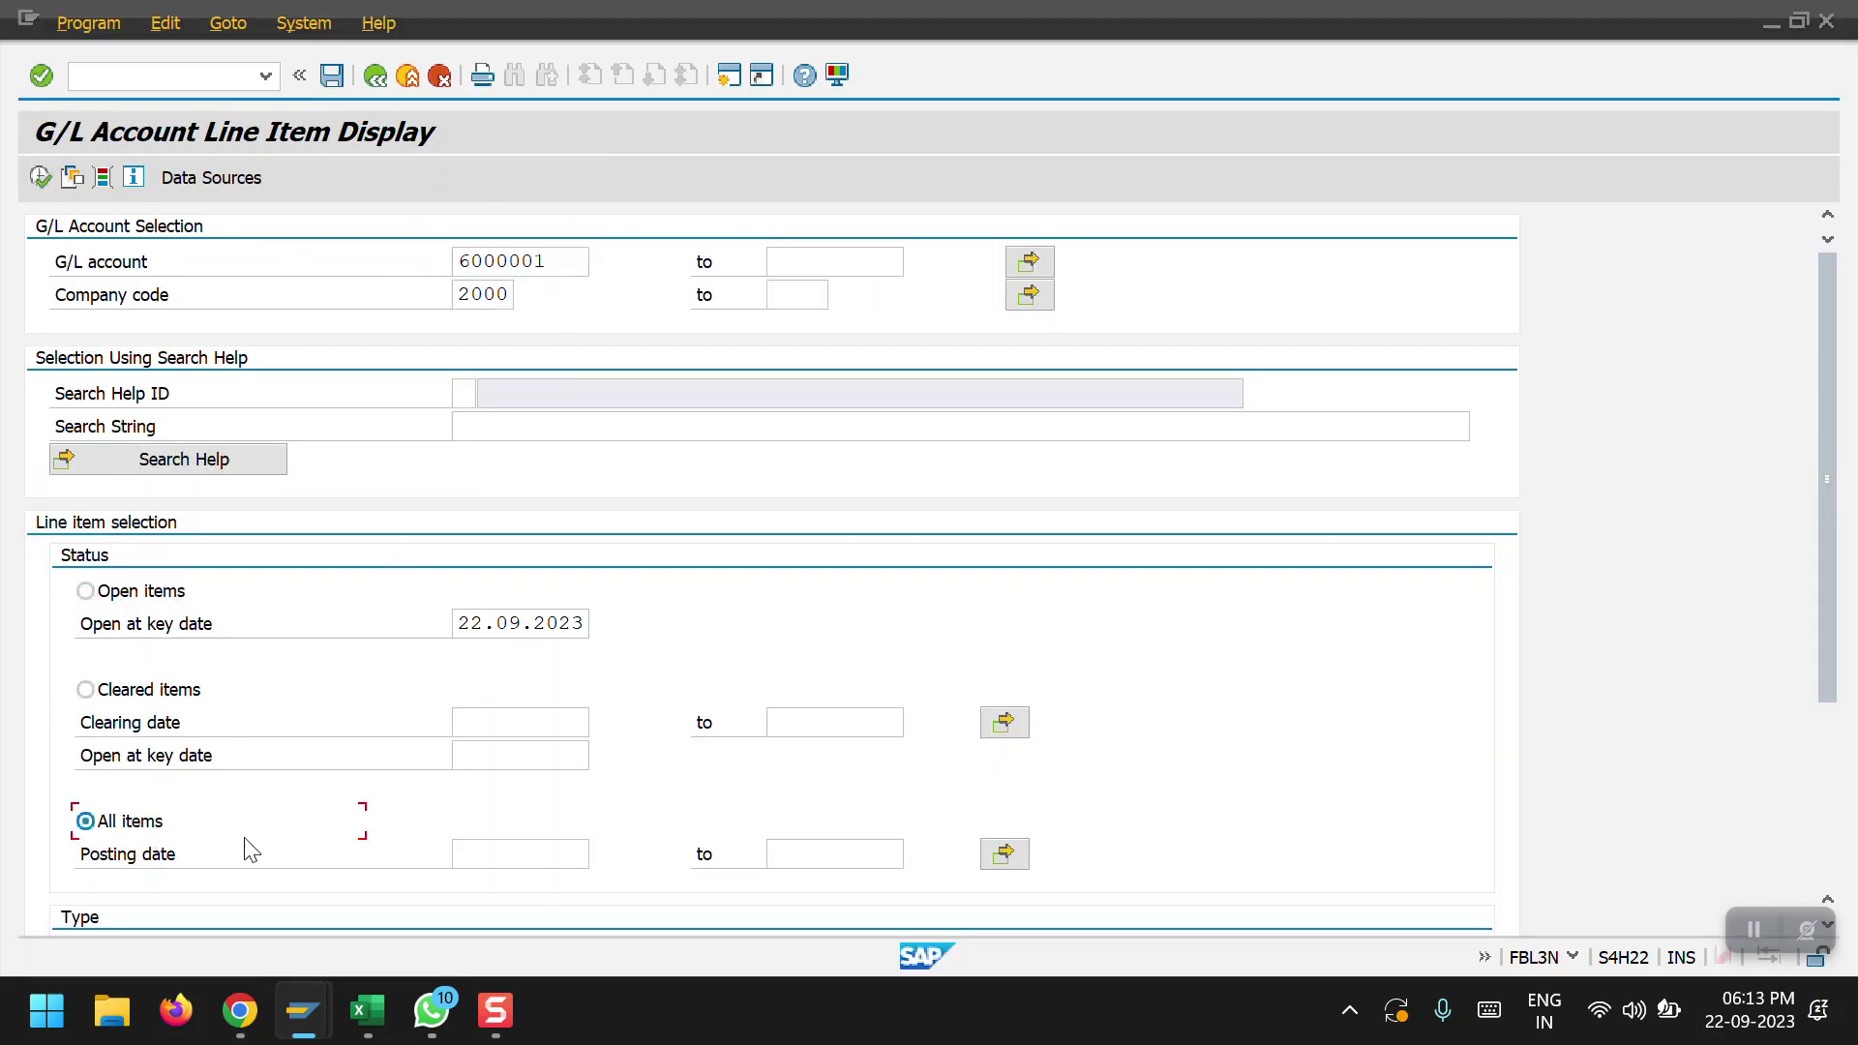
{"action": "left_click", "coordinate": [41, 178]}
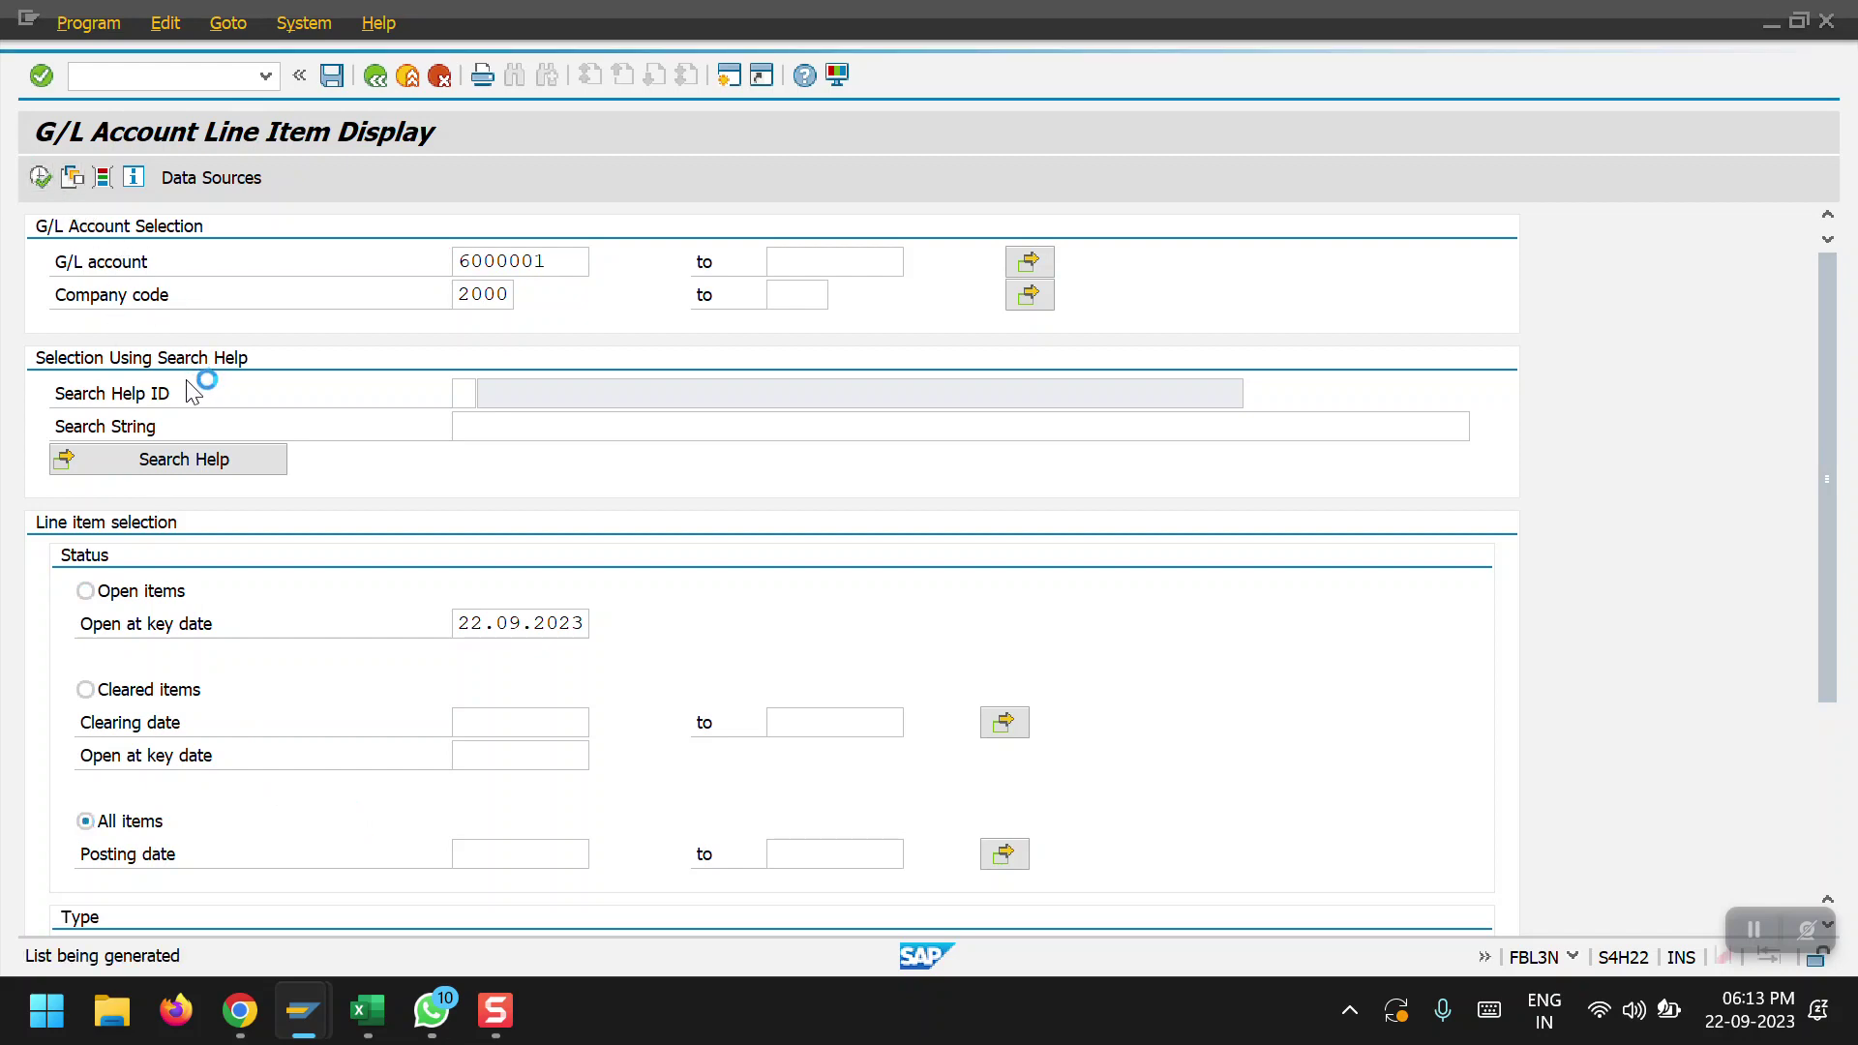
Check the displayed document against the Salary Account line items and mark the item with document date 14.08.2023
{"action": "double_click", "coordinate": [401, 509]}
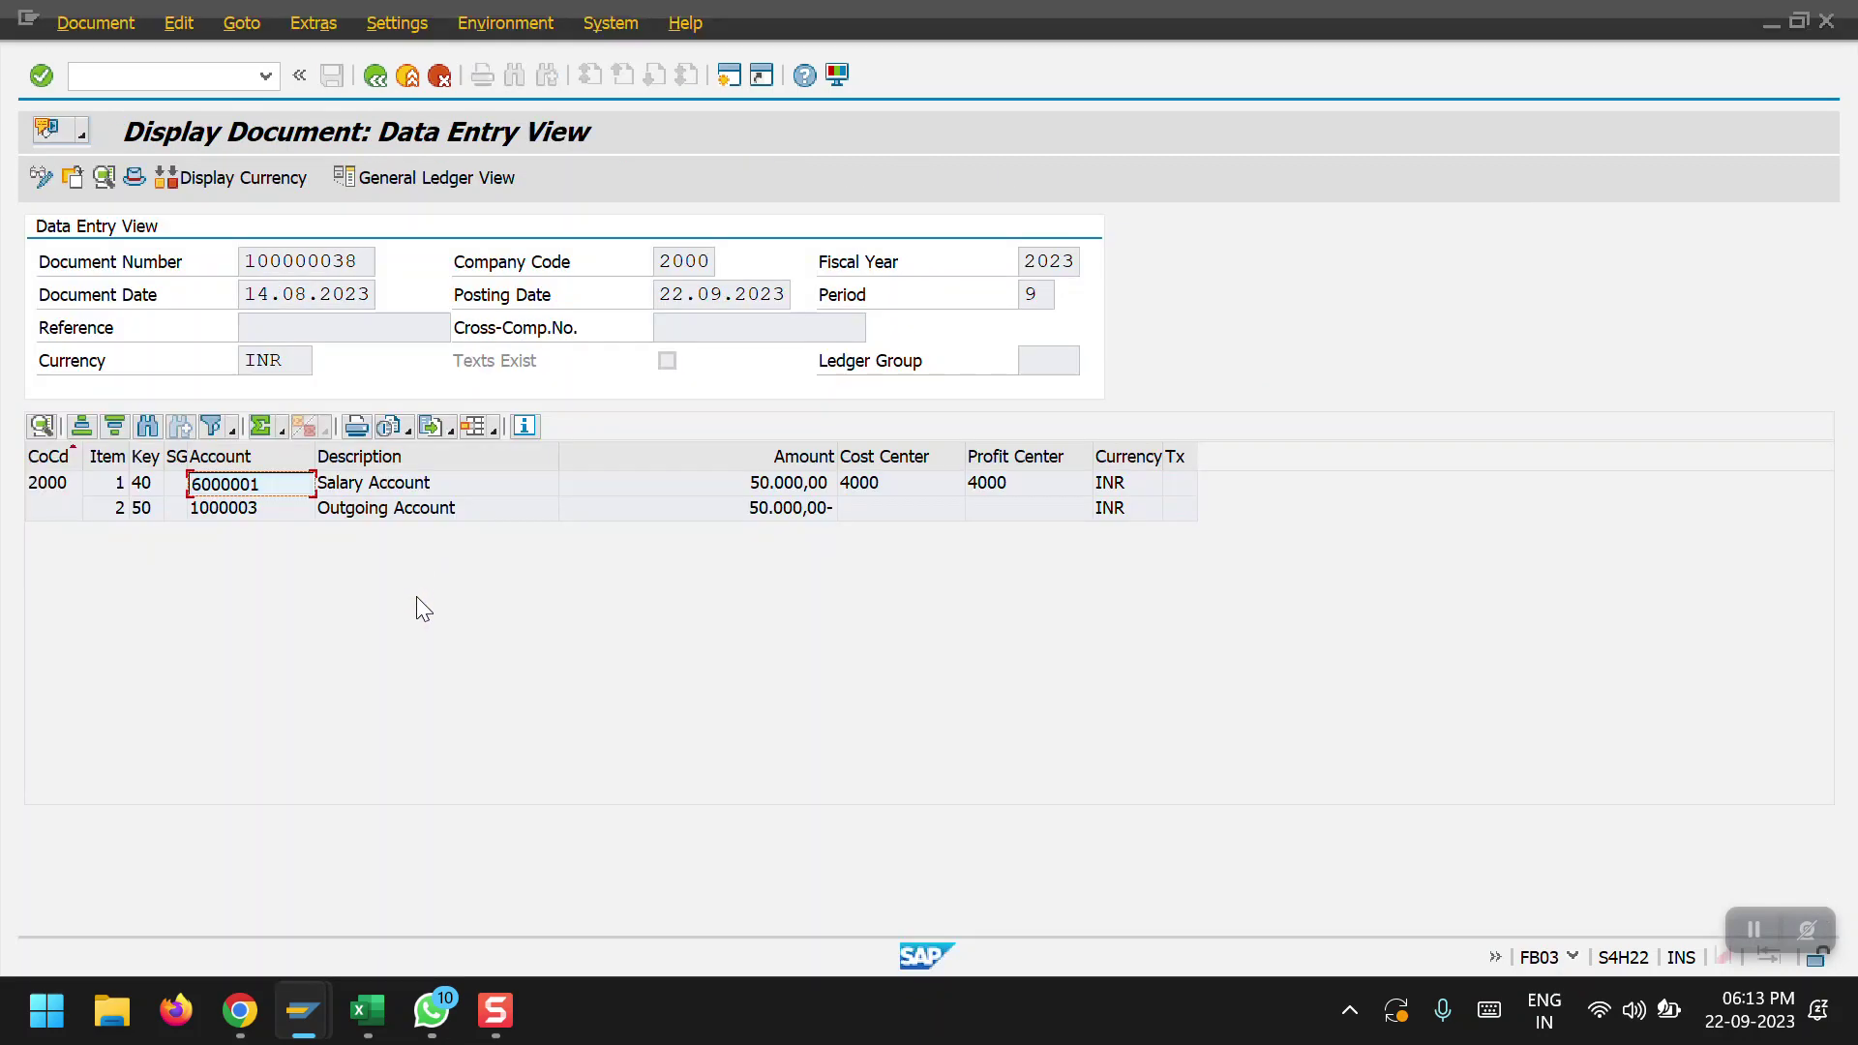
{"action": "left_click_drag", "start_coordinate": [244, 262], "coordinate": [331, 261]}
{"action": "key", "text": "F3"}
{"action": "left_click", "coordinate": [45, 504]}
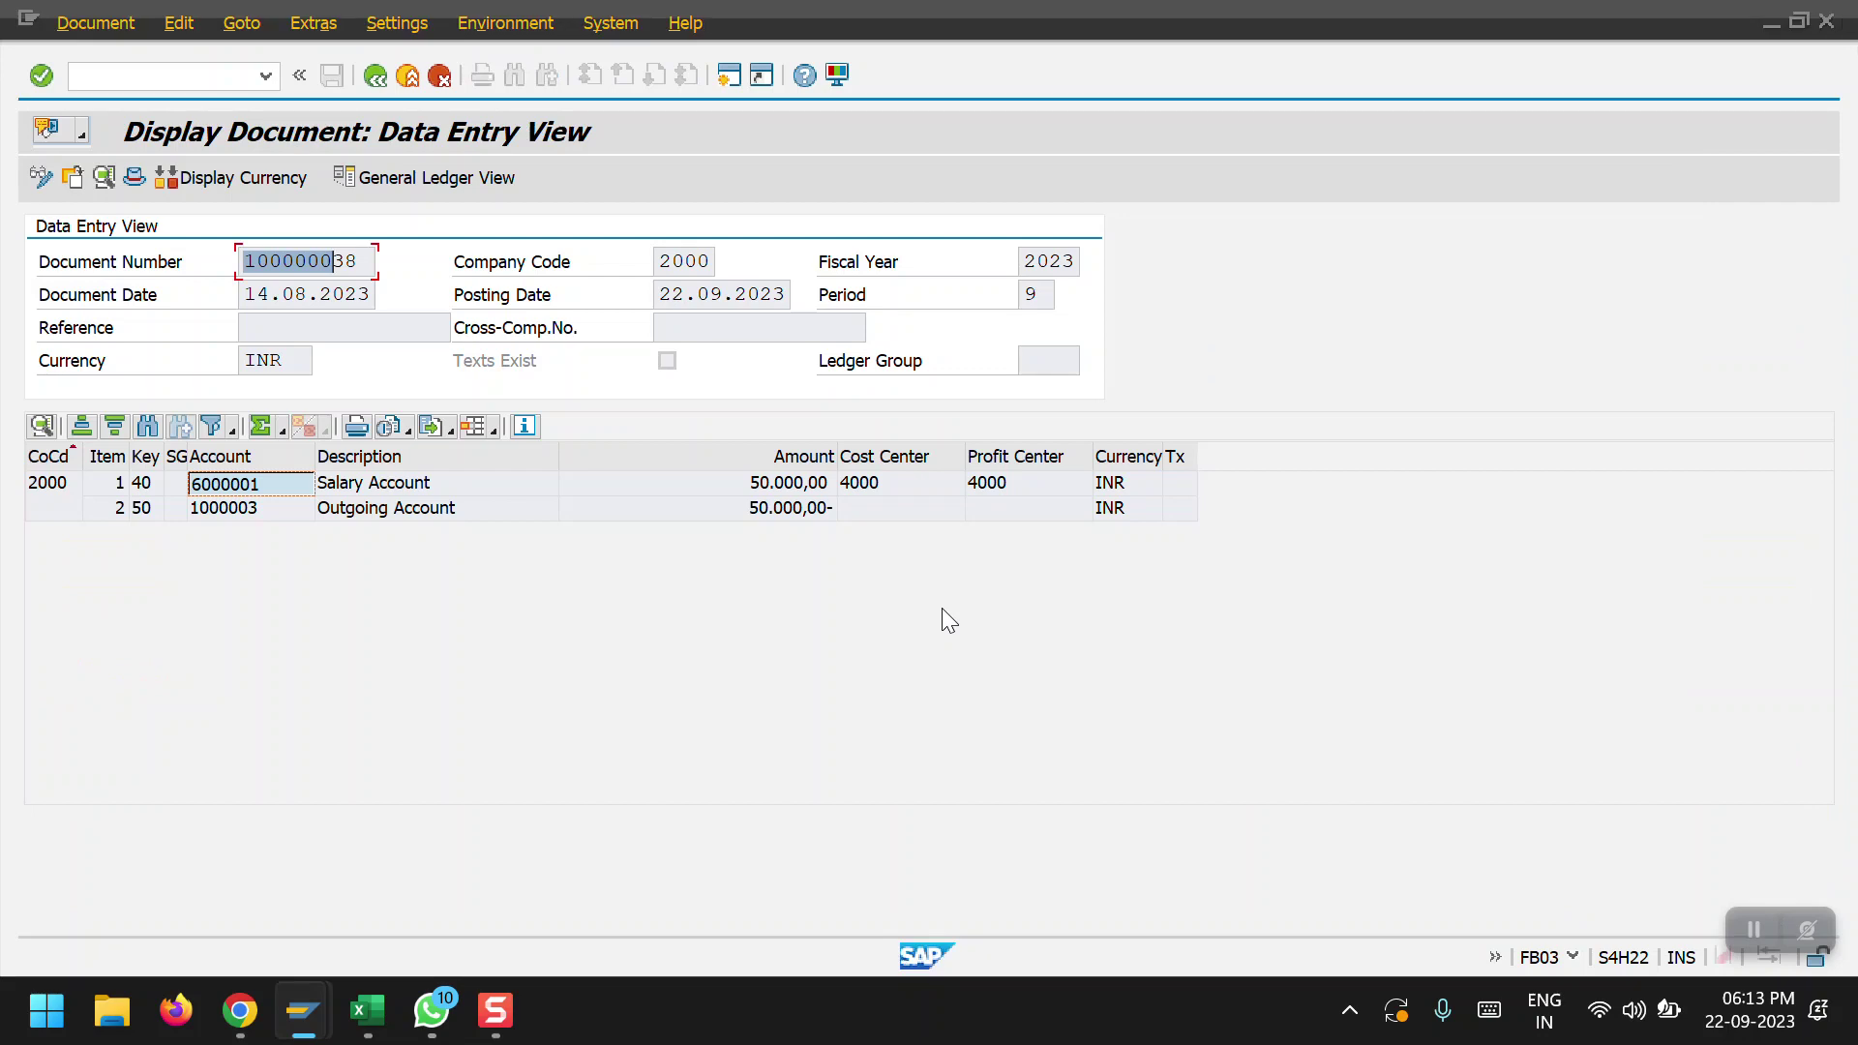
{"action": "key", "text": "F3"}
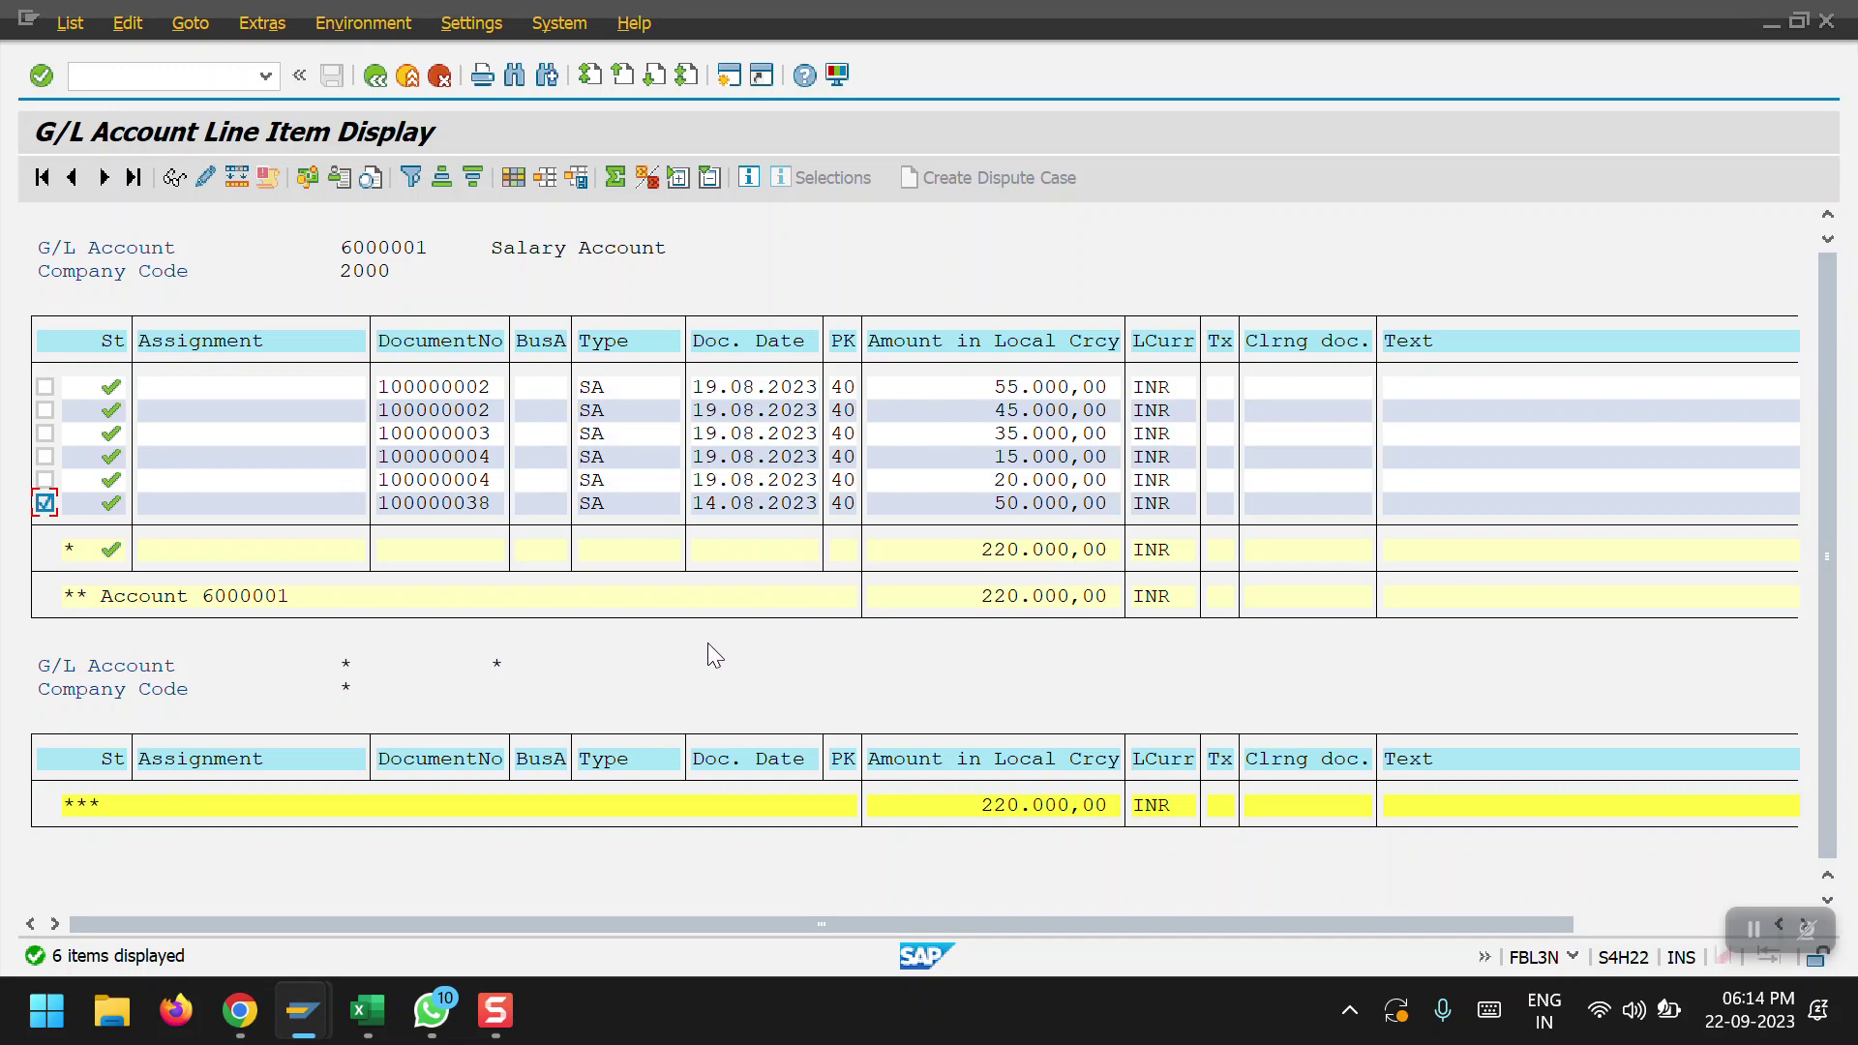
{"action": "key", "text": "F3"}
{"action": "key", "text": "F3"}
{"action": "mouse_move", "coordinate": [315, 1034]}
{"action": "left_click", "coordinate": [683, 885]}
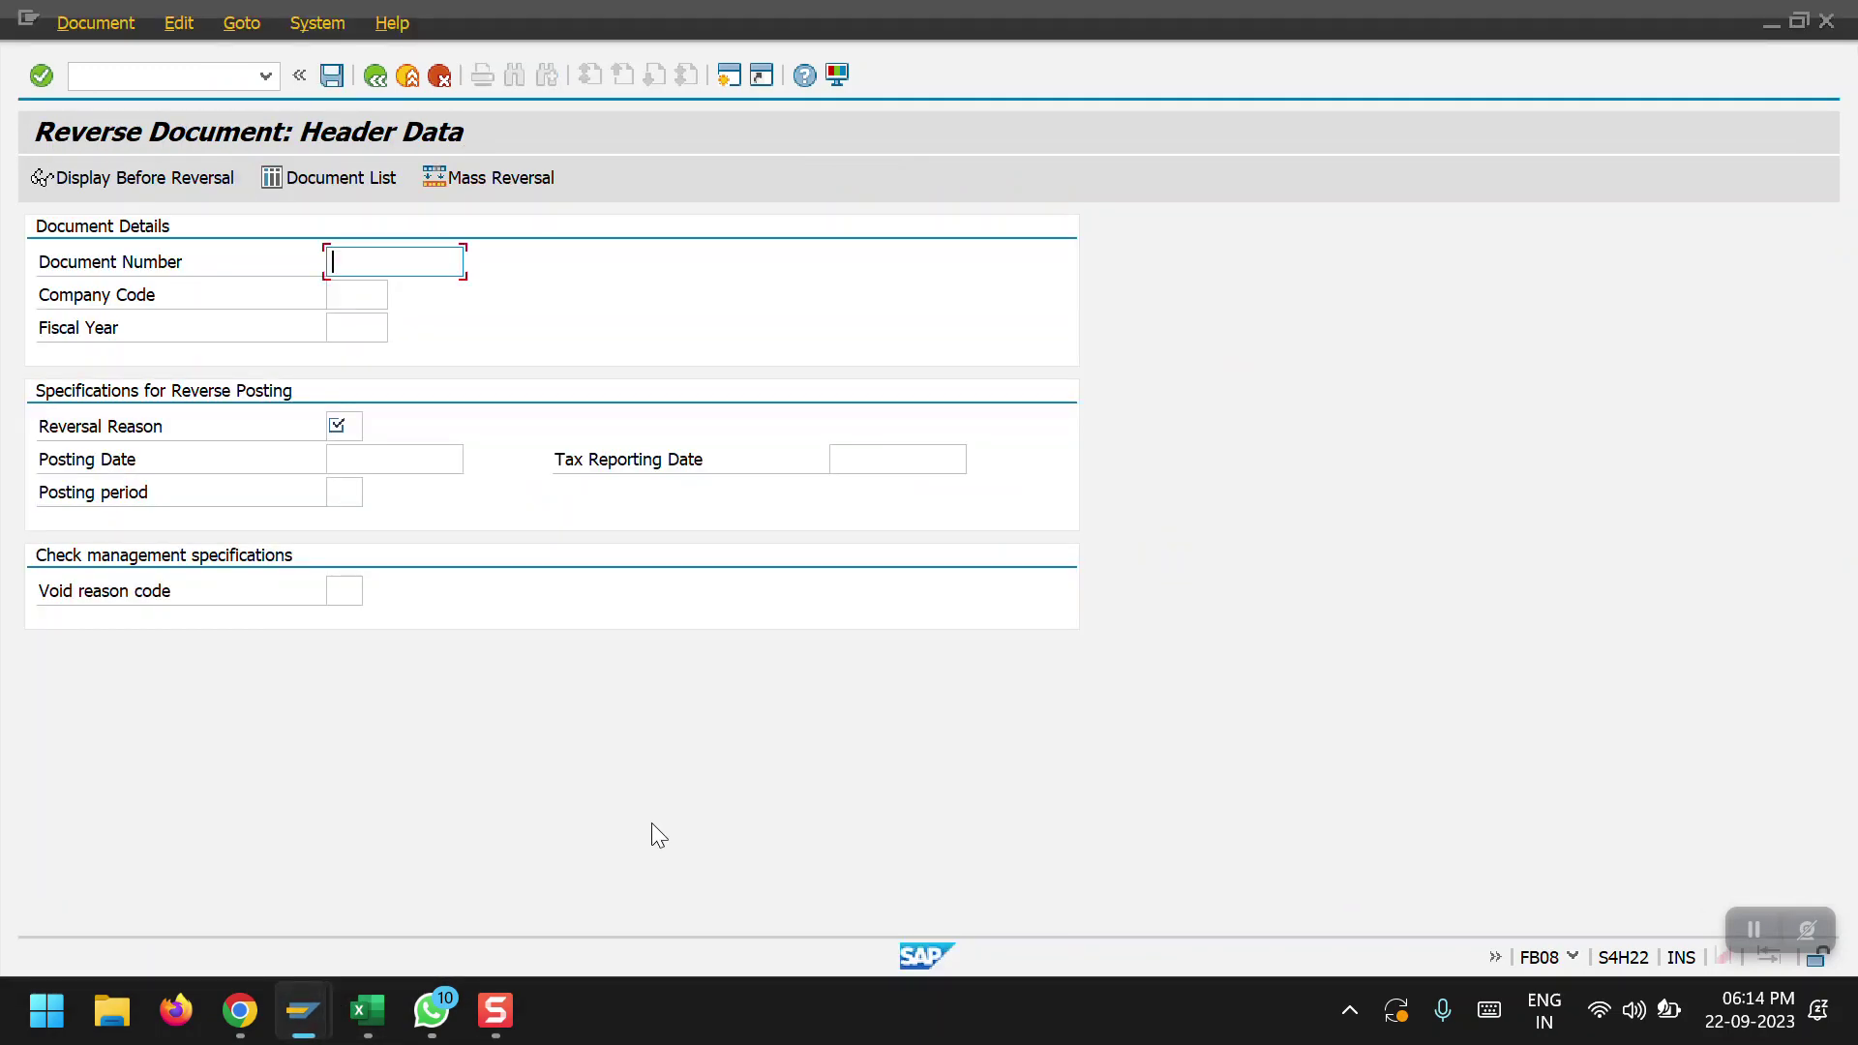
{"action": "type", "text": "6000001"}
{"action": "key", "text": "ctrl+a"}
{"action": "key", "text": "BackSpace"}
Copy the document number from the displayed document into the Document Number field of the Reverse Document session
{"action": "key", "text": "alt+Tab"}
{"action": "key", "text": "alt+Tab"}
{"action": "key", "text": "alt+Tab"}
{"action": "key", "text": "alt+Tab"}
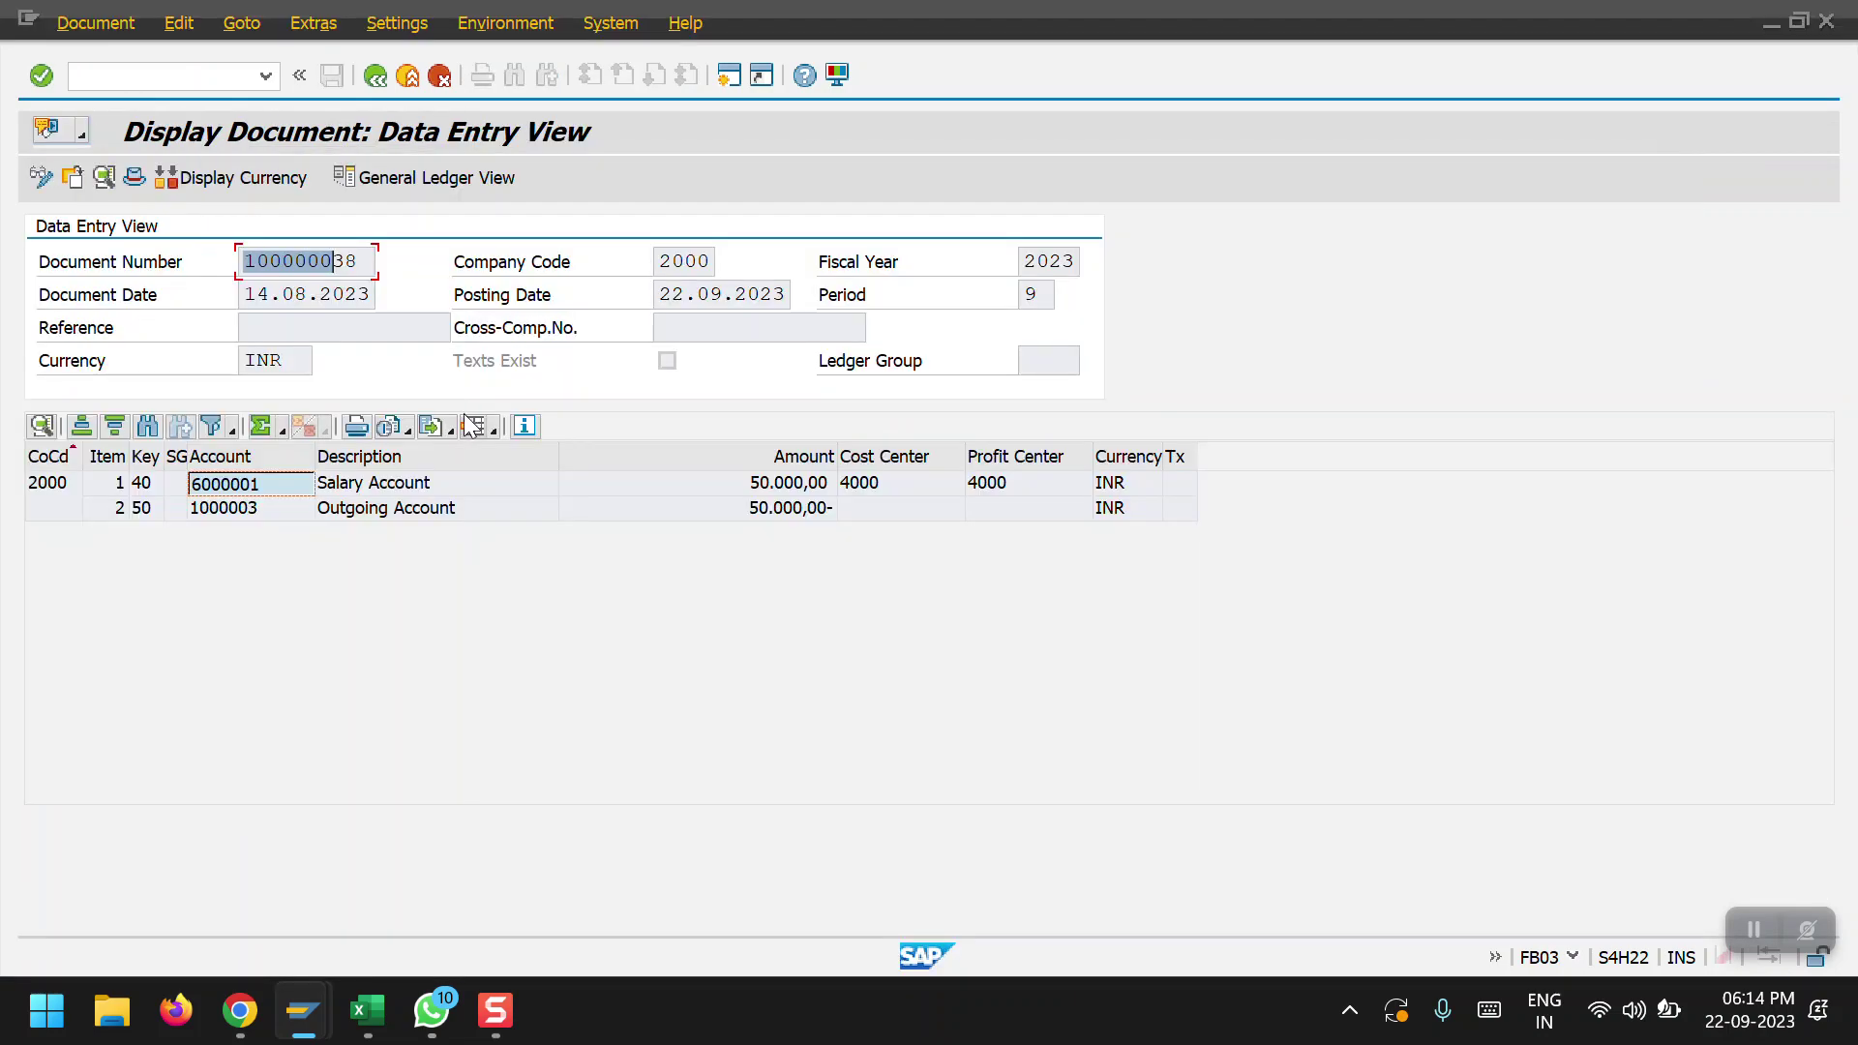
{"action": "left_click_drag", "start_coordinate": [366, 262], "coordinate": [199, 261]}
{"action": "key", "text": "ctrl+c"}
{"action": "left_click", "coordinate": [198, 261]}
{"action": "key", "text": "alt+Tab"}
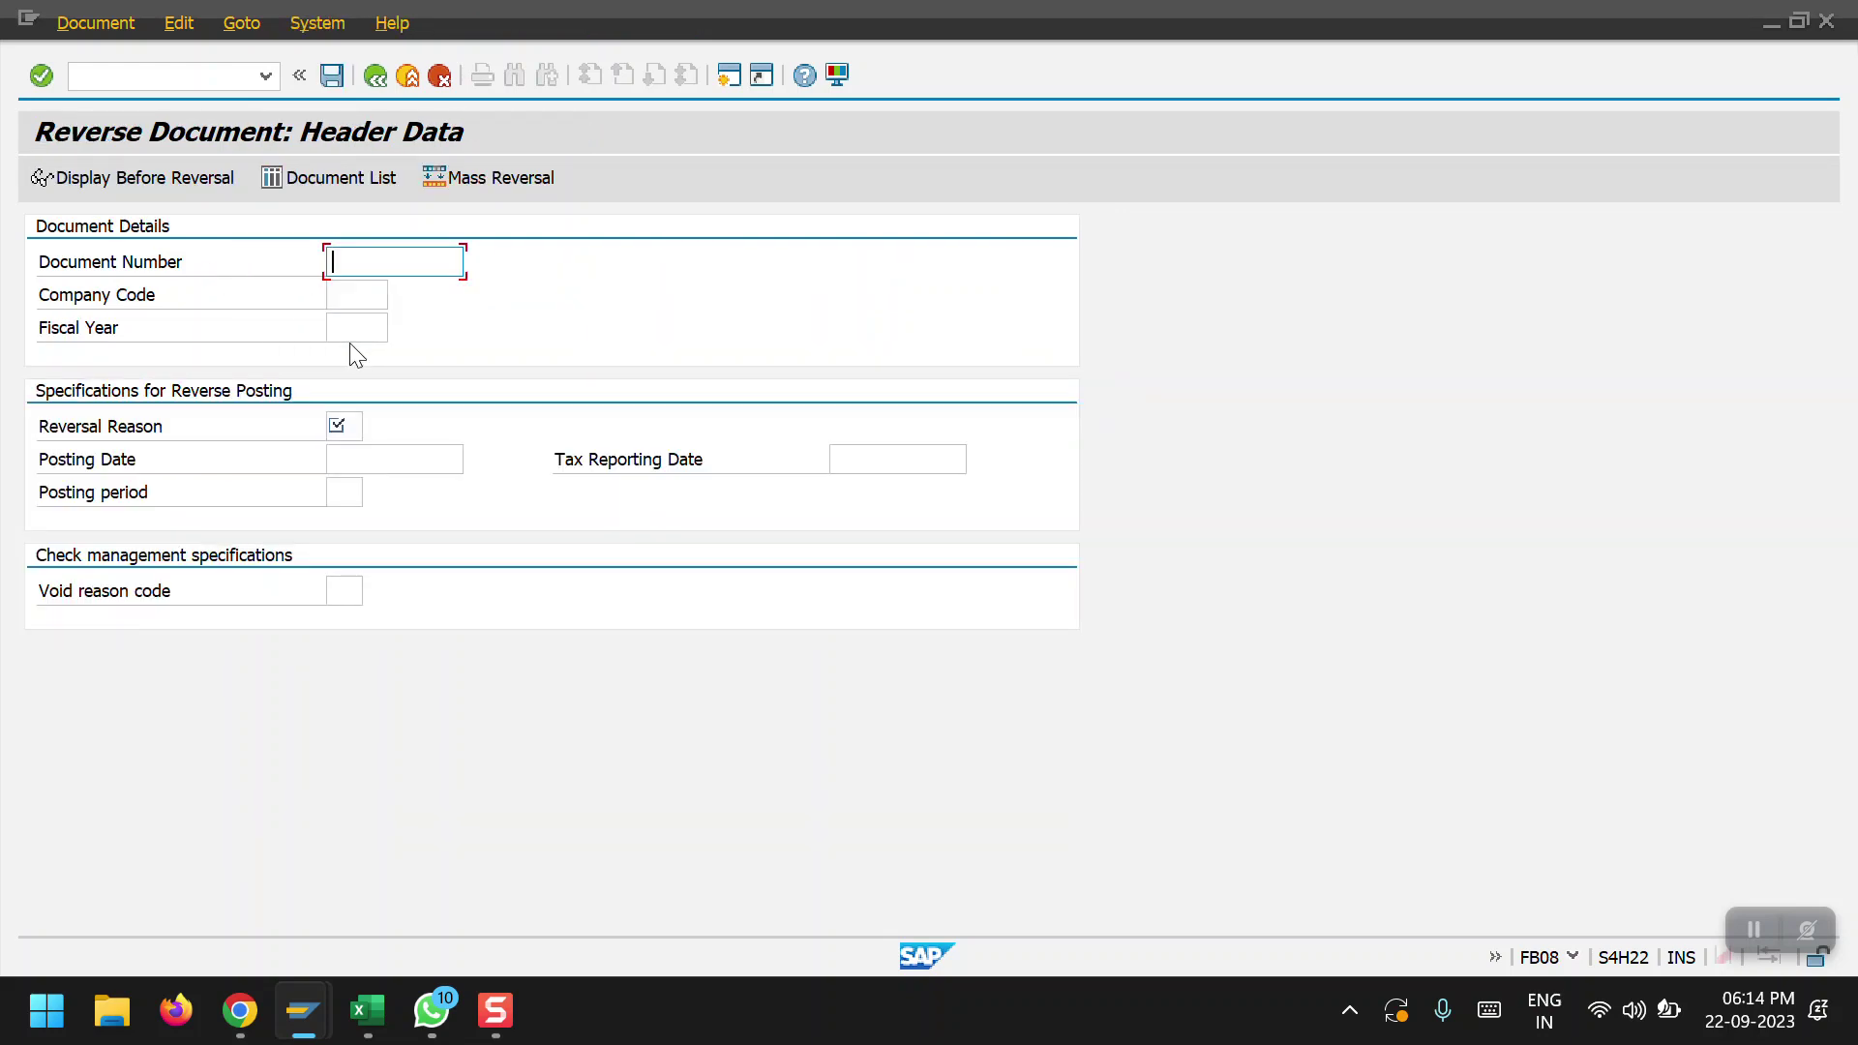
{"action": "key", "text": "ctrl+v"}
Set the company code to 2000 and the fiscal year to 2023 for the document reversal
{"action": "left_click", "coordinate": [344, 295]}
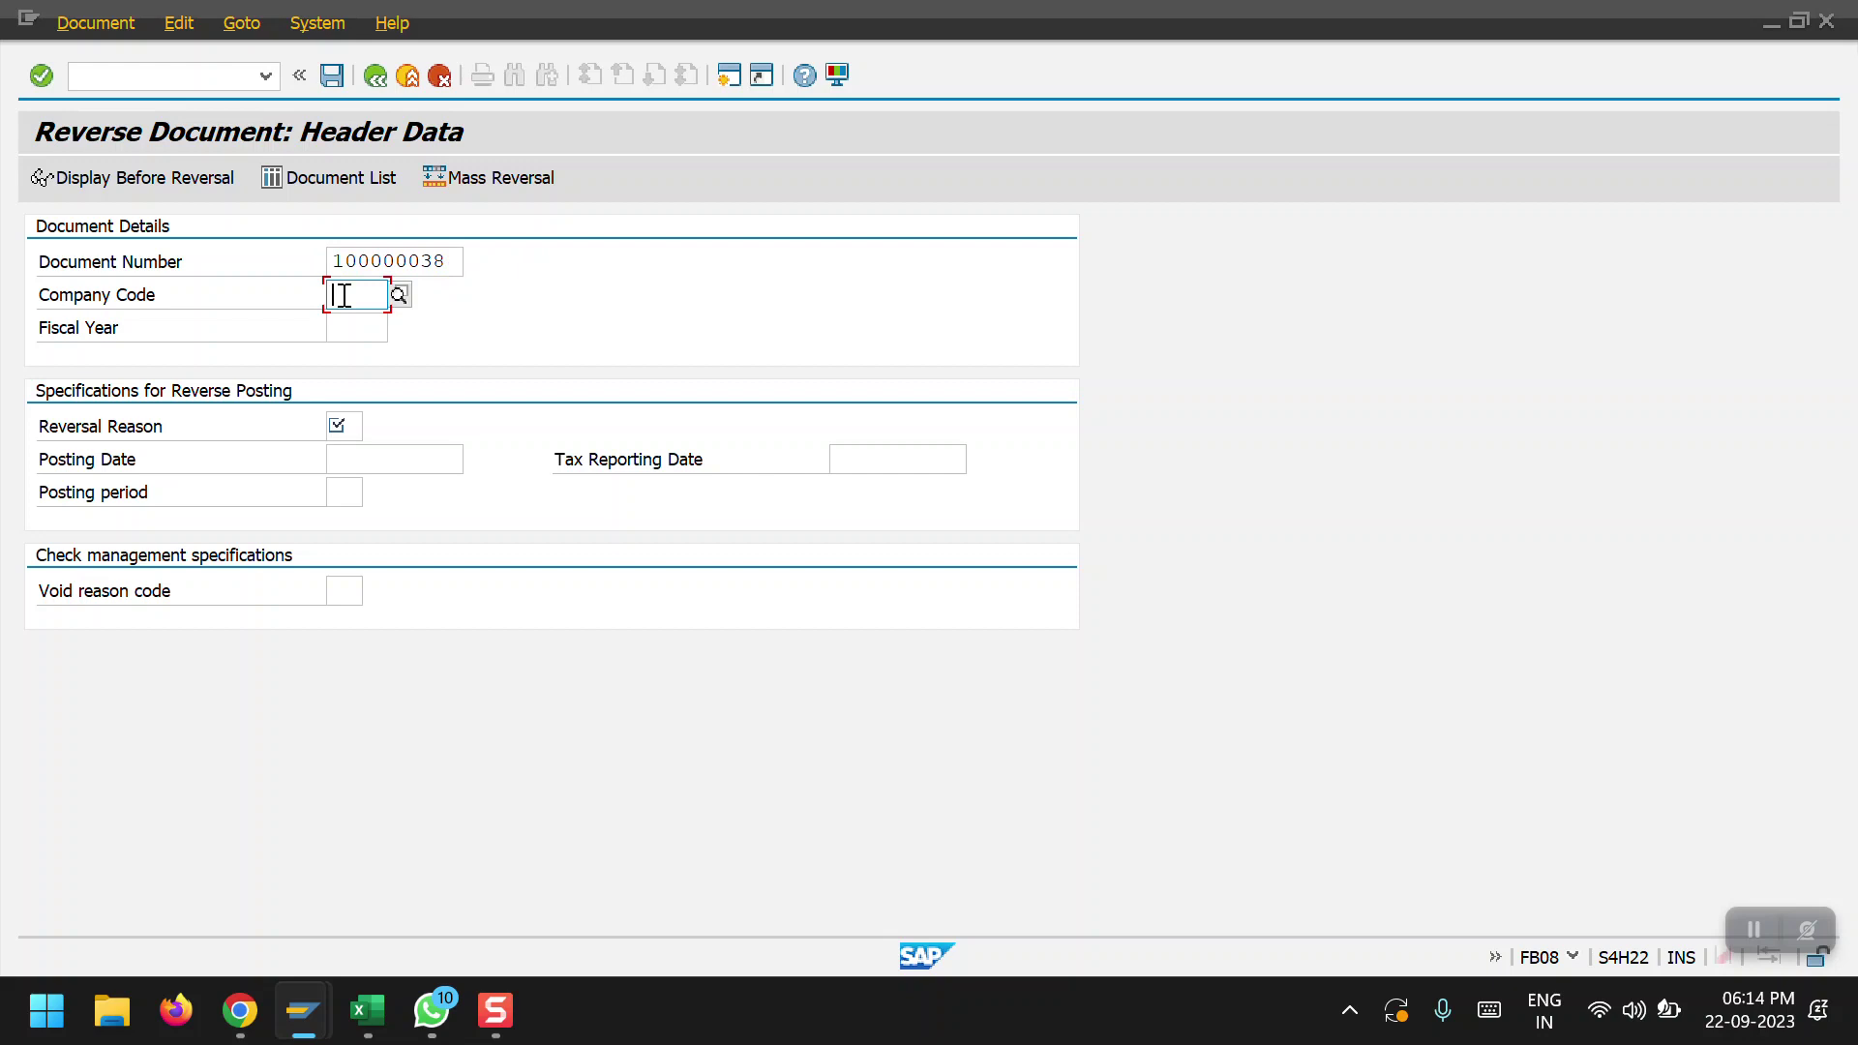
{"action": "type", "text": "2000"}
{"action": "key", "text": "Return"}
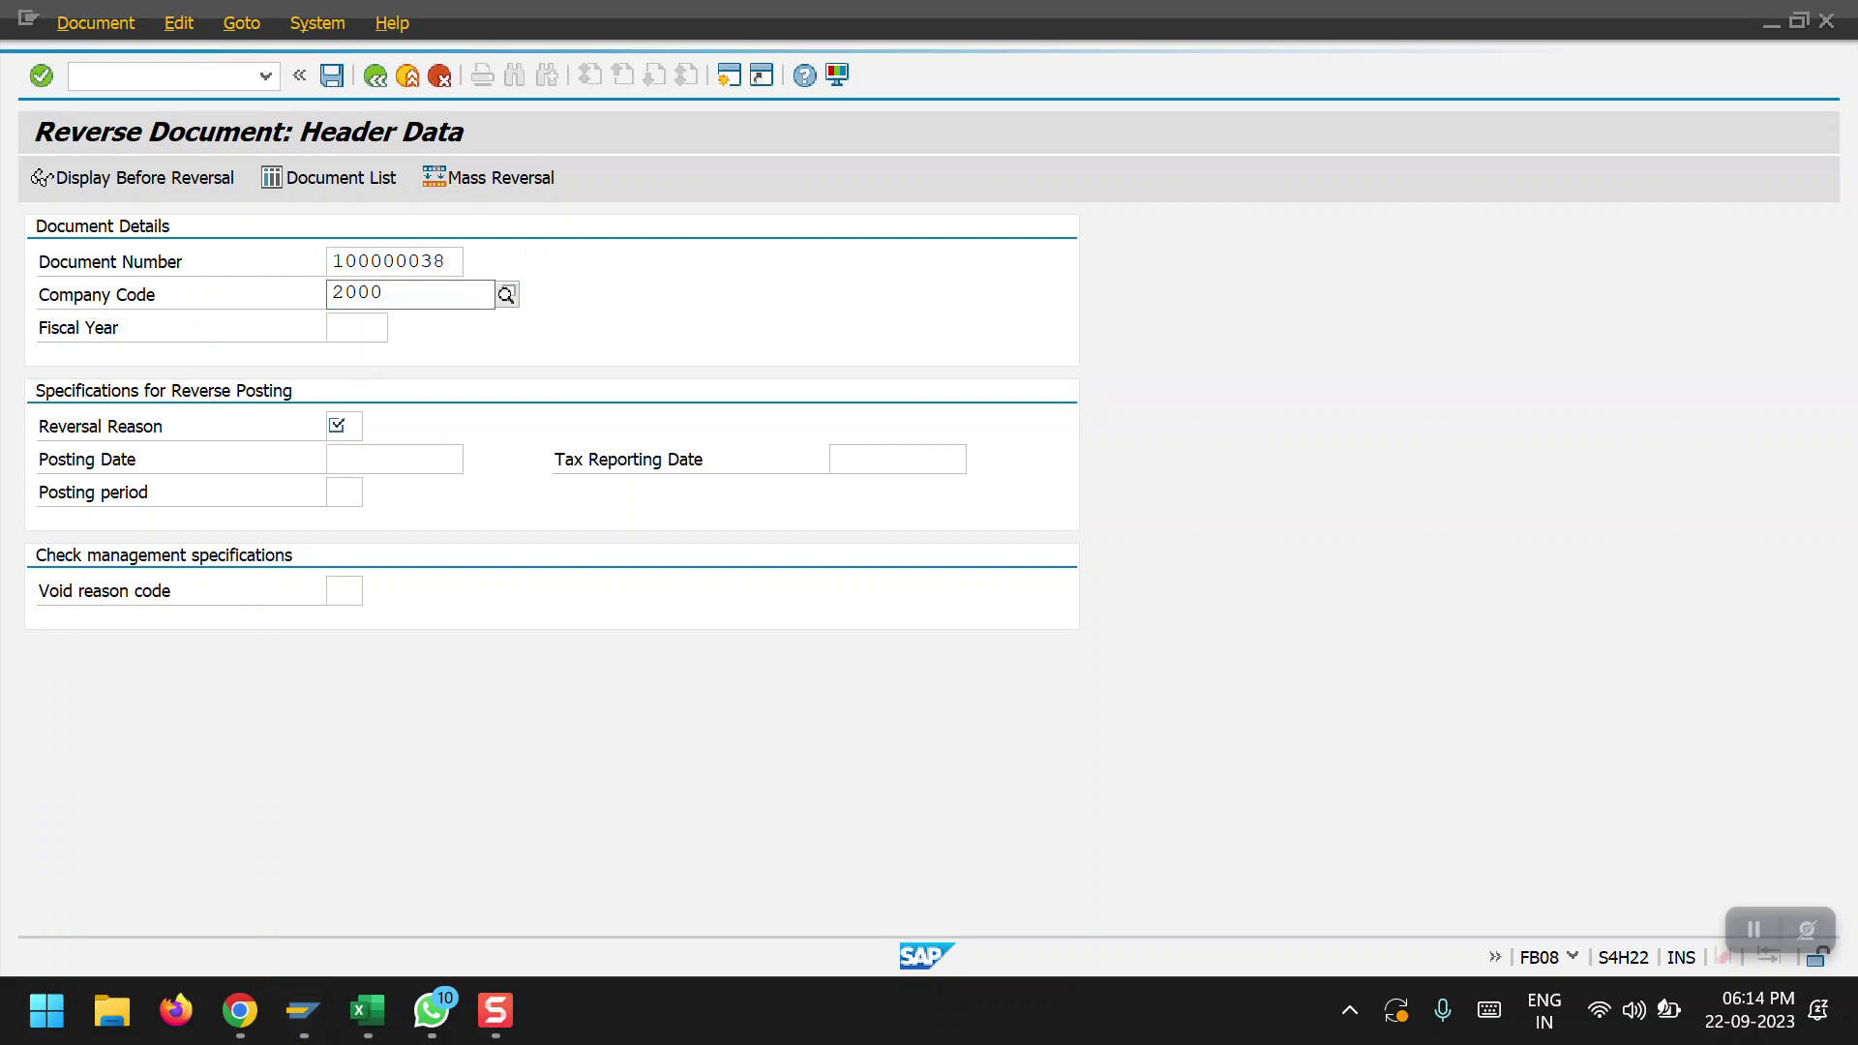
{"action": "key", "text": "Tab"}
{"action": "type", "text": "2023"}
Set the reversal reason to 01 (Wrong posting) and the reversal posting date to 22.09.2023
{"action": "left_click", "coordinate": [338, 429]}
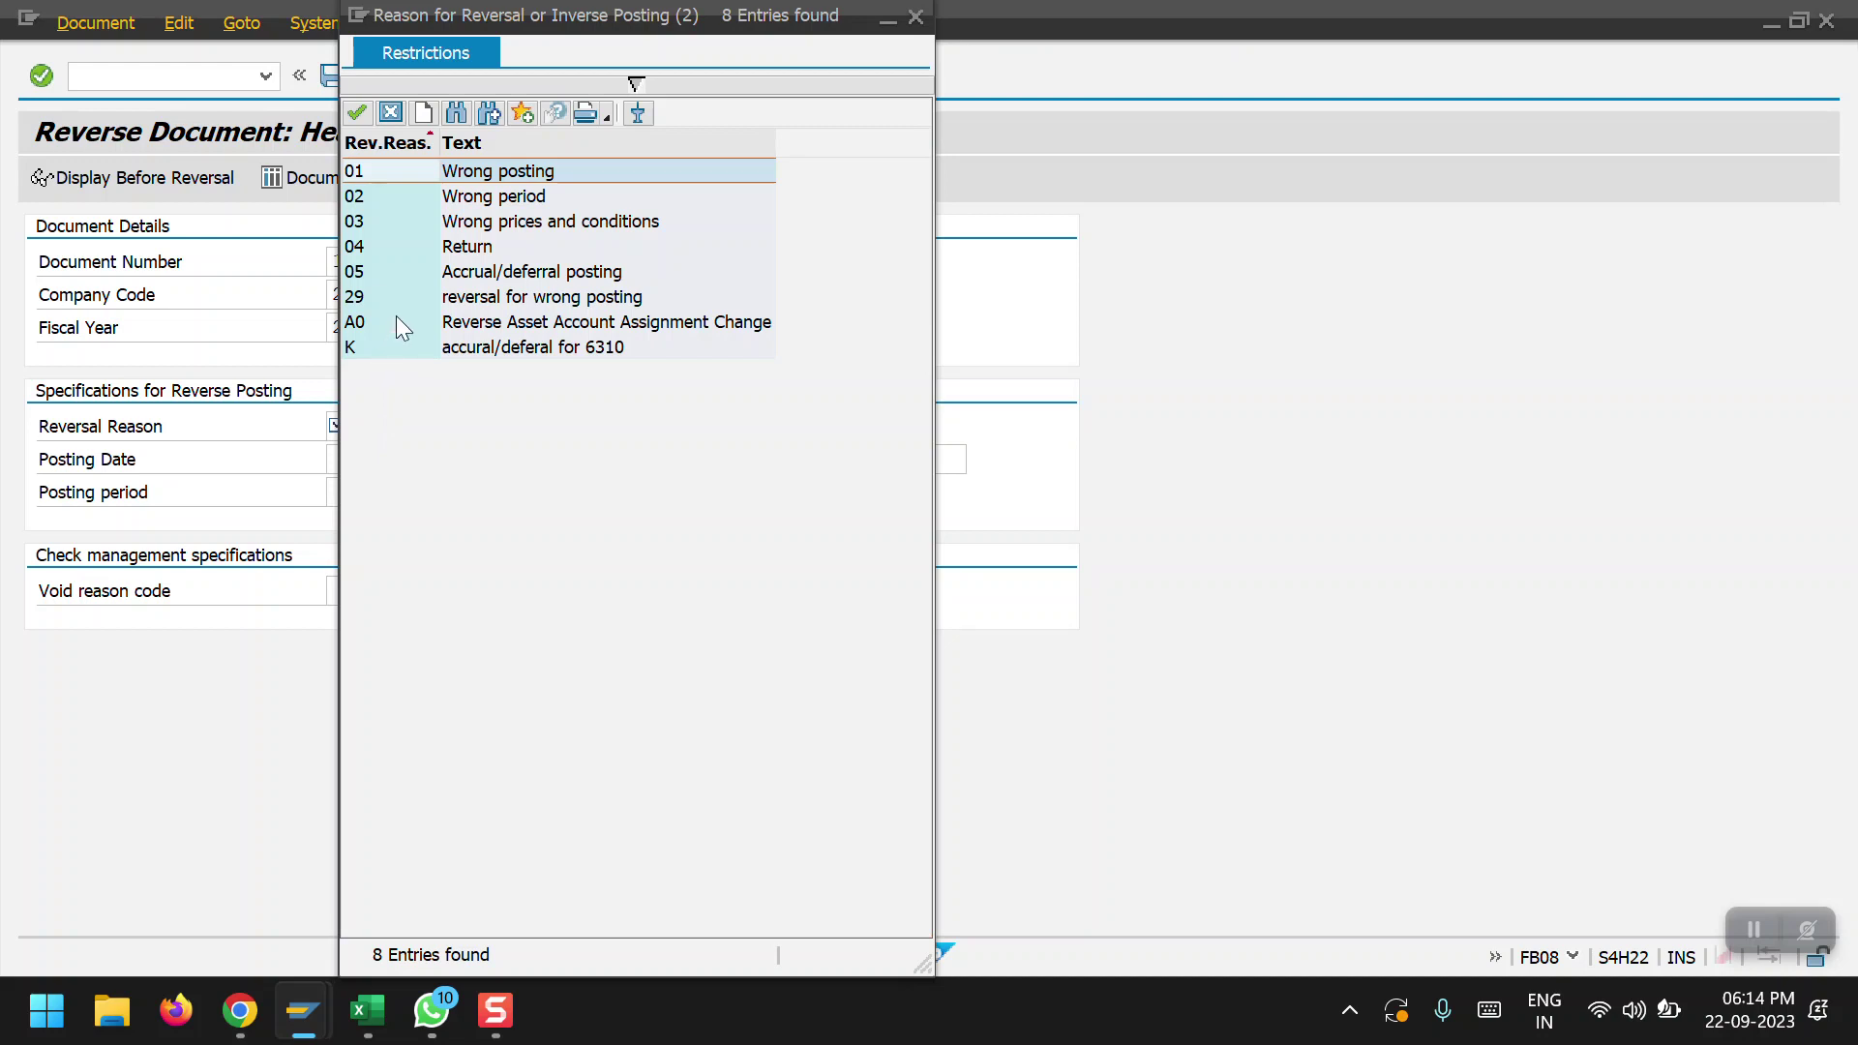
{"action": "double_click", "coordinate": [380, 173]}
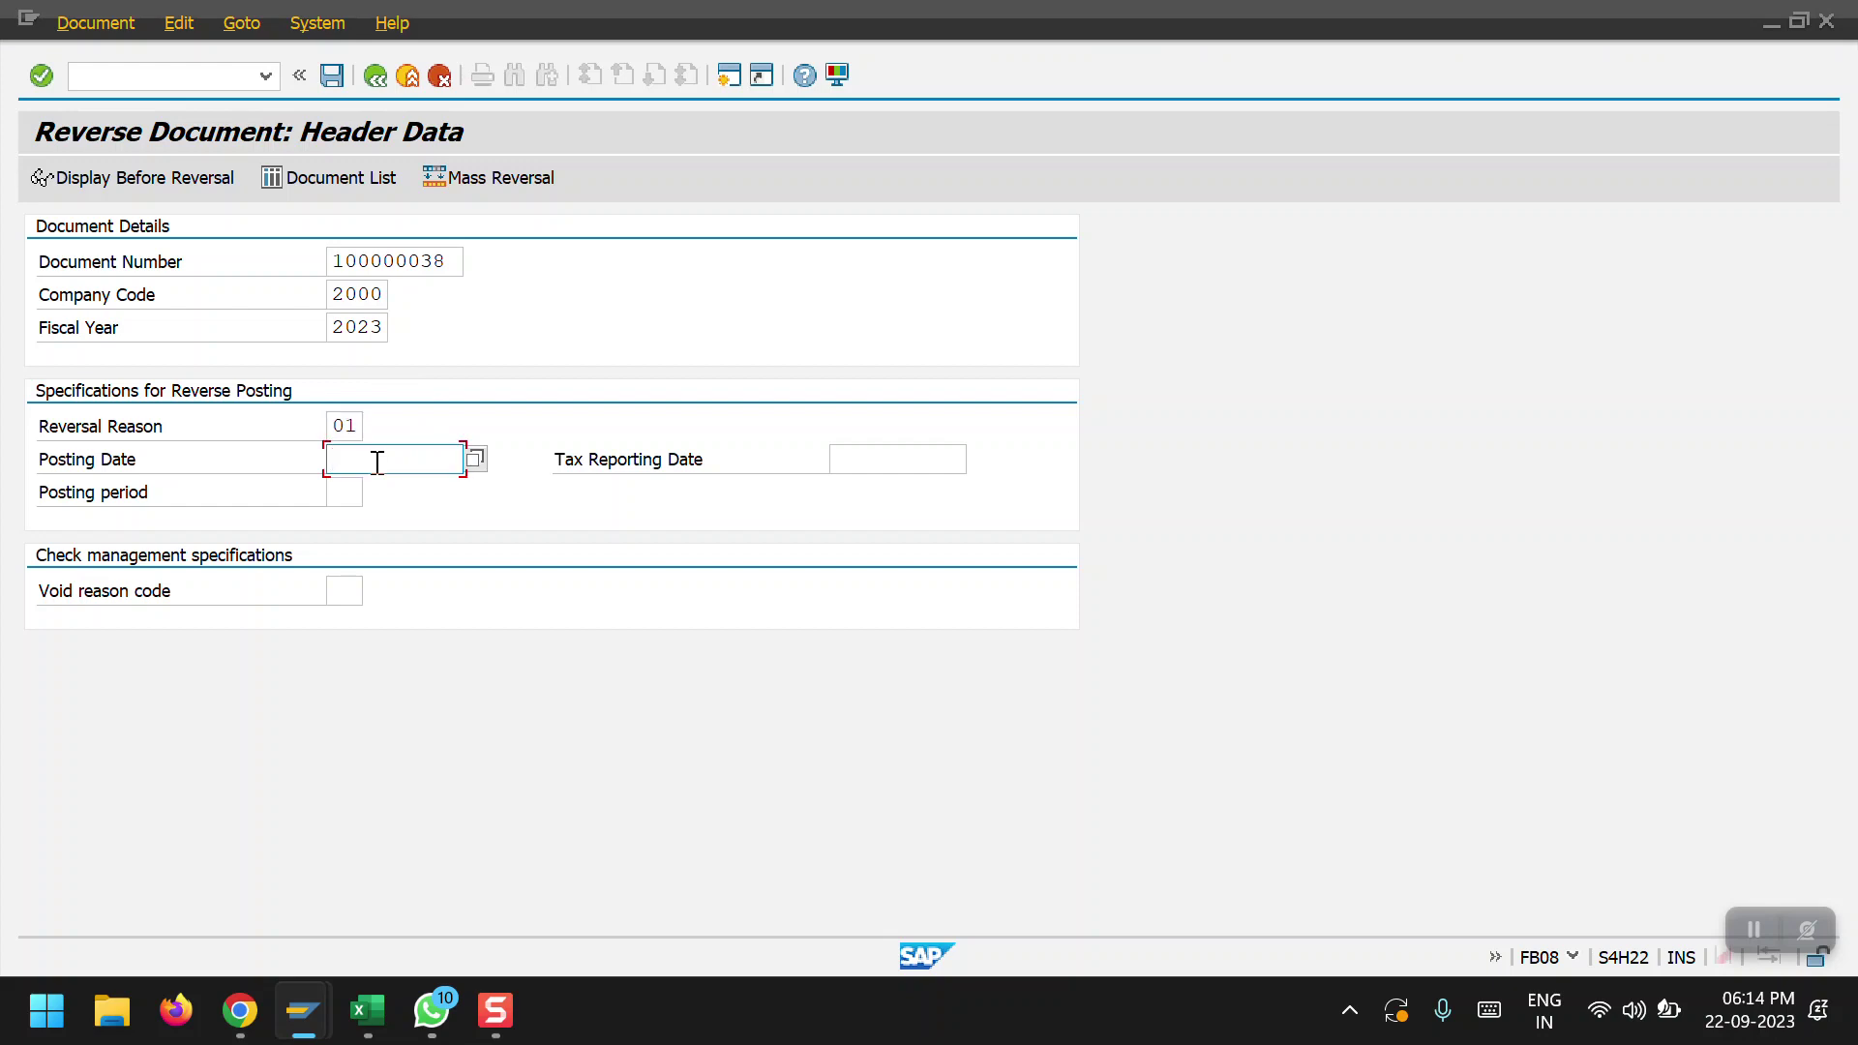
{"action": "type", "text": "22.09.2023"}
{"action": "key", "text": "Return"}
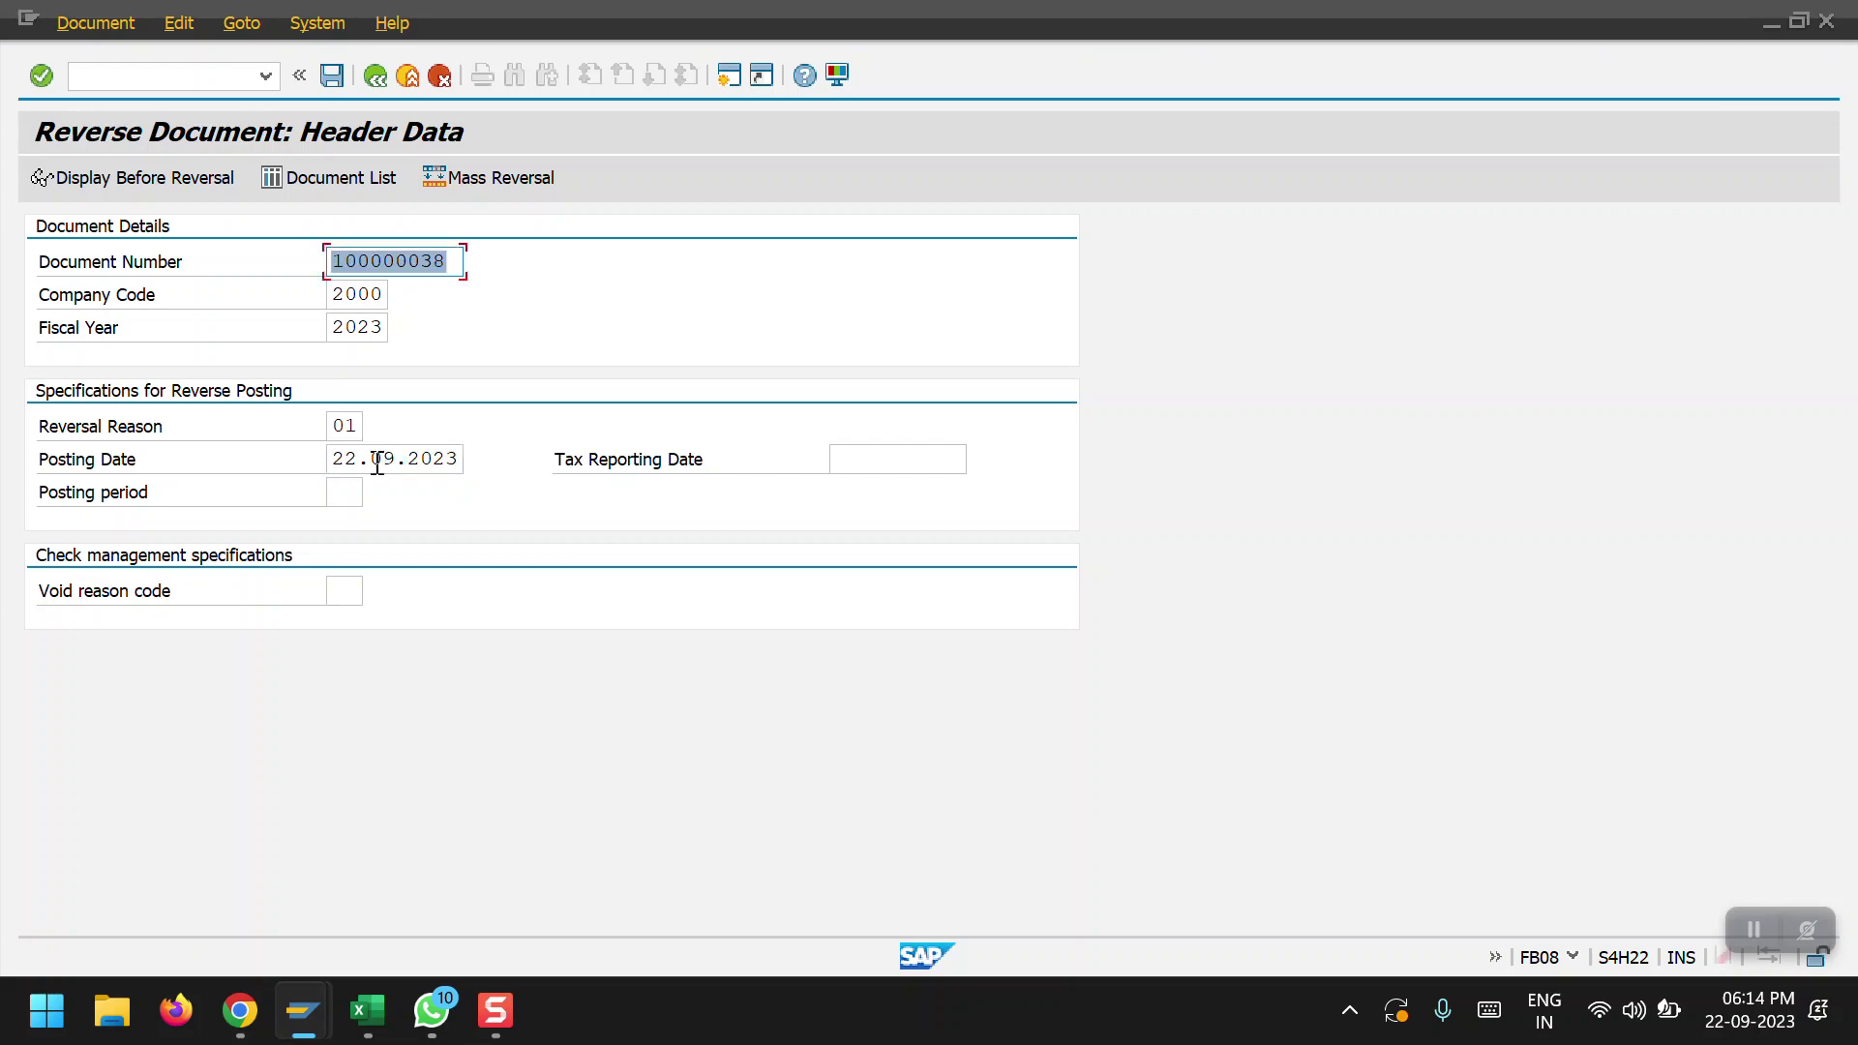
Display the document before reversal to review it, and post the reversal
{"action": "left_click", "coordinate": [107, 181]}
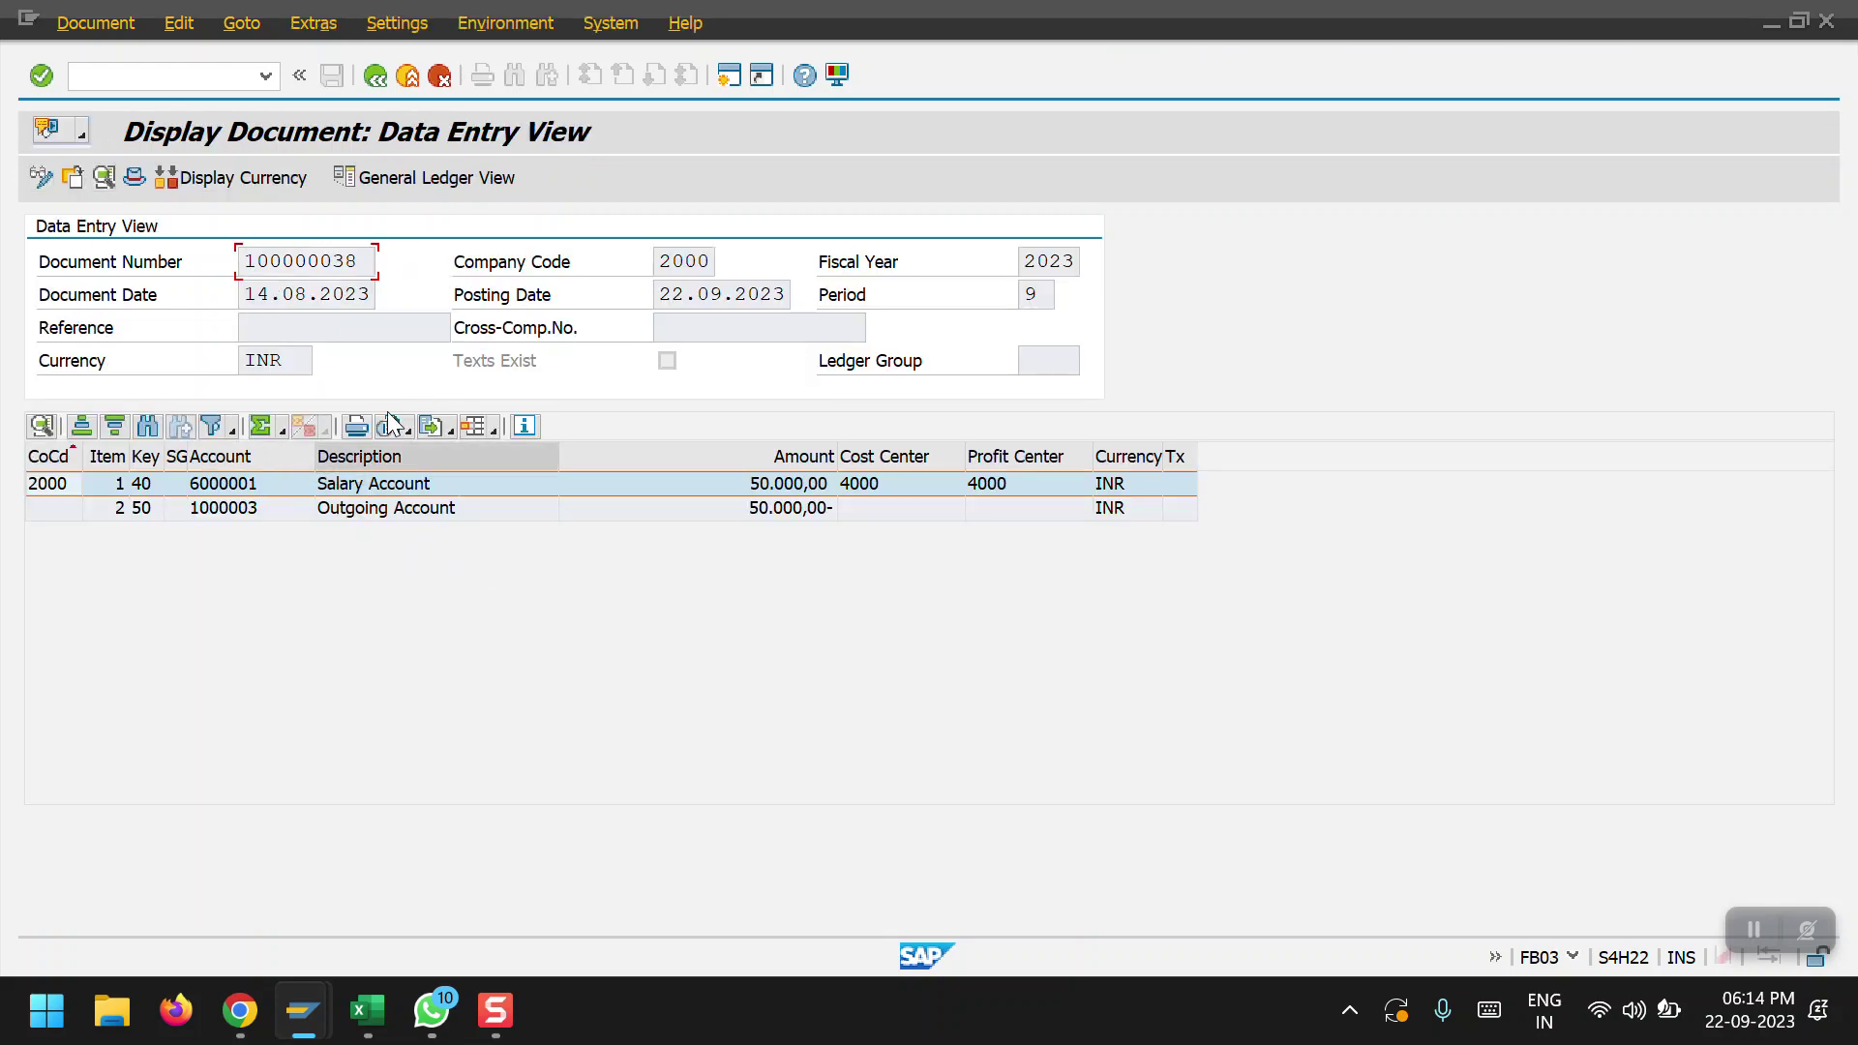
{"action": "left_click", "coordinate": [369, 83]}
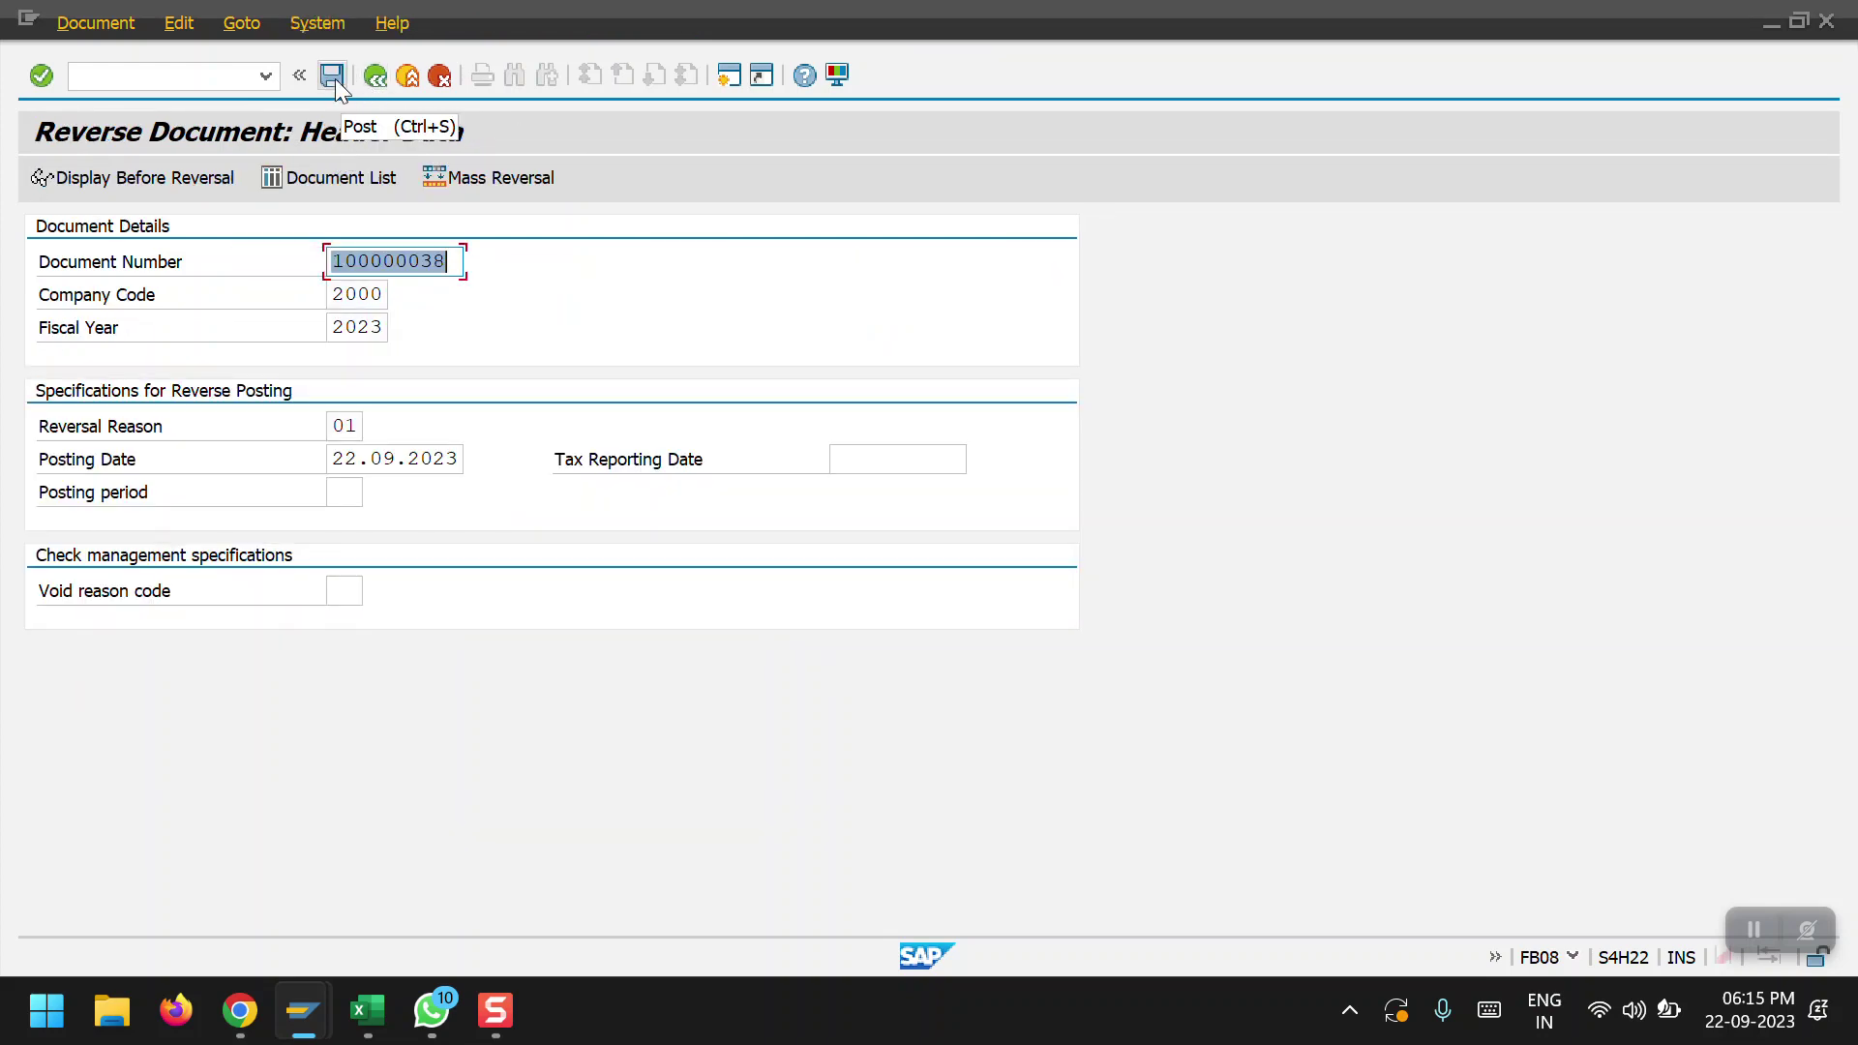
{"action": "left_click", "coordinate": [332, 75]}
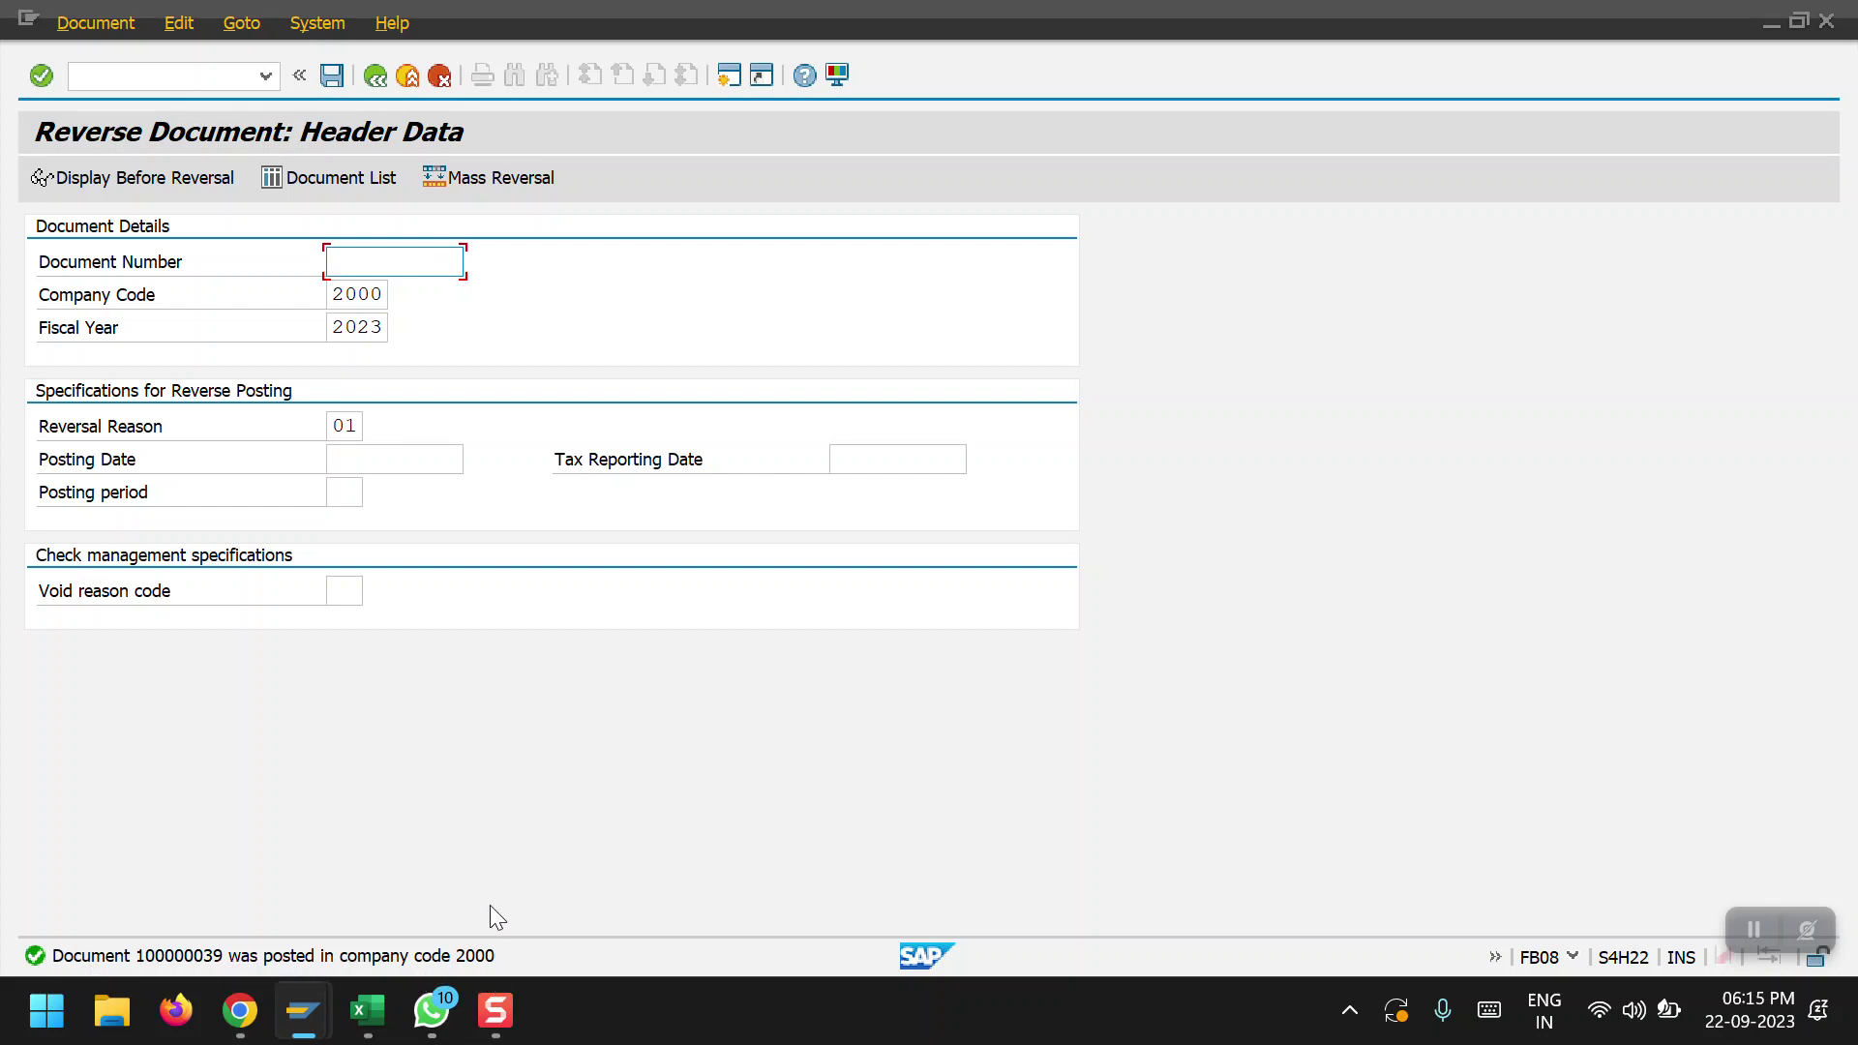
Refresh the Salary Account's line item display and mark the original SA posting and its AB reversal entry
{"action": "mouse_move", "coordinate": [303, 1010]}
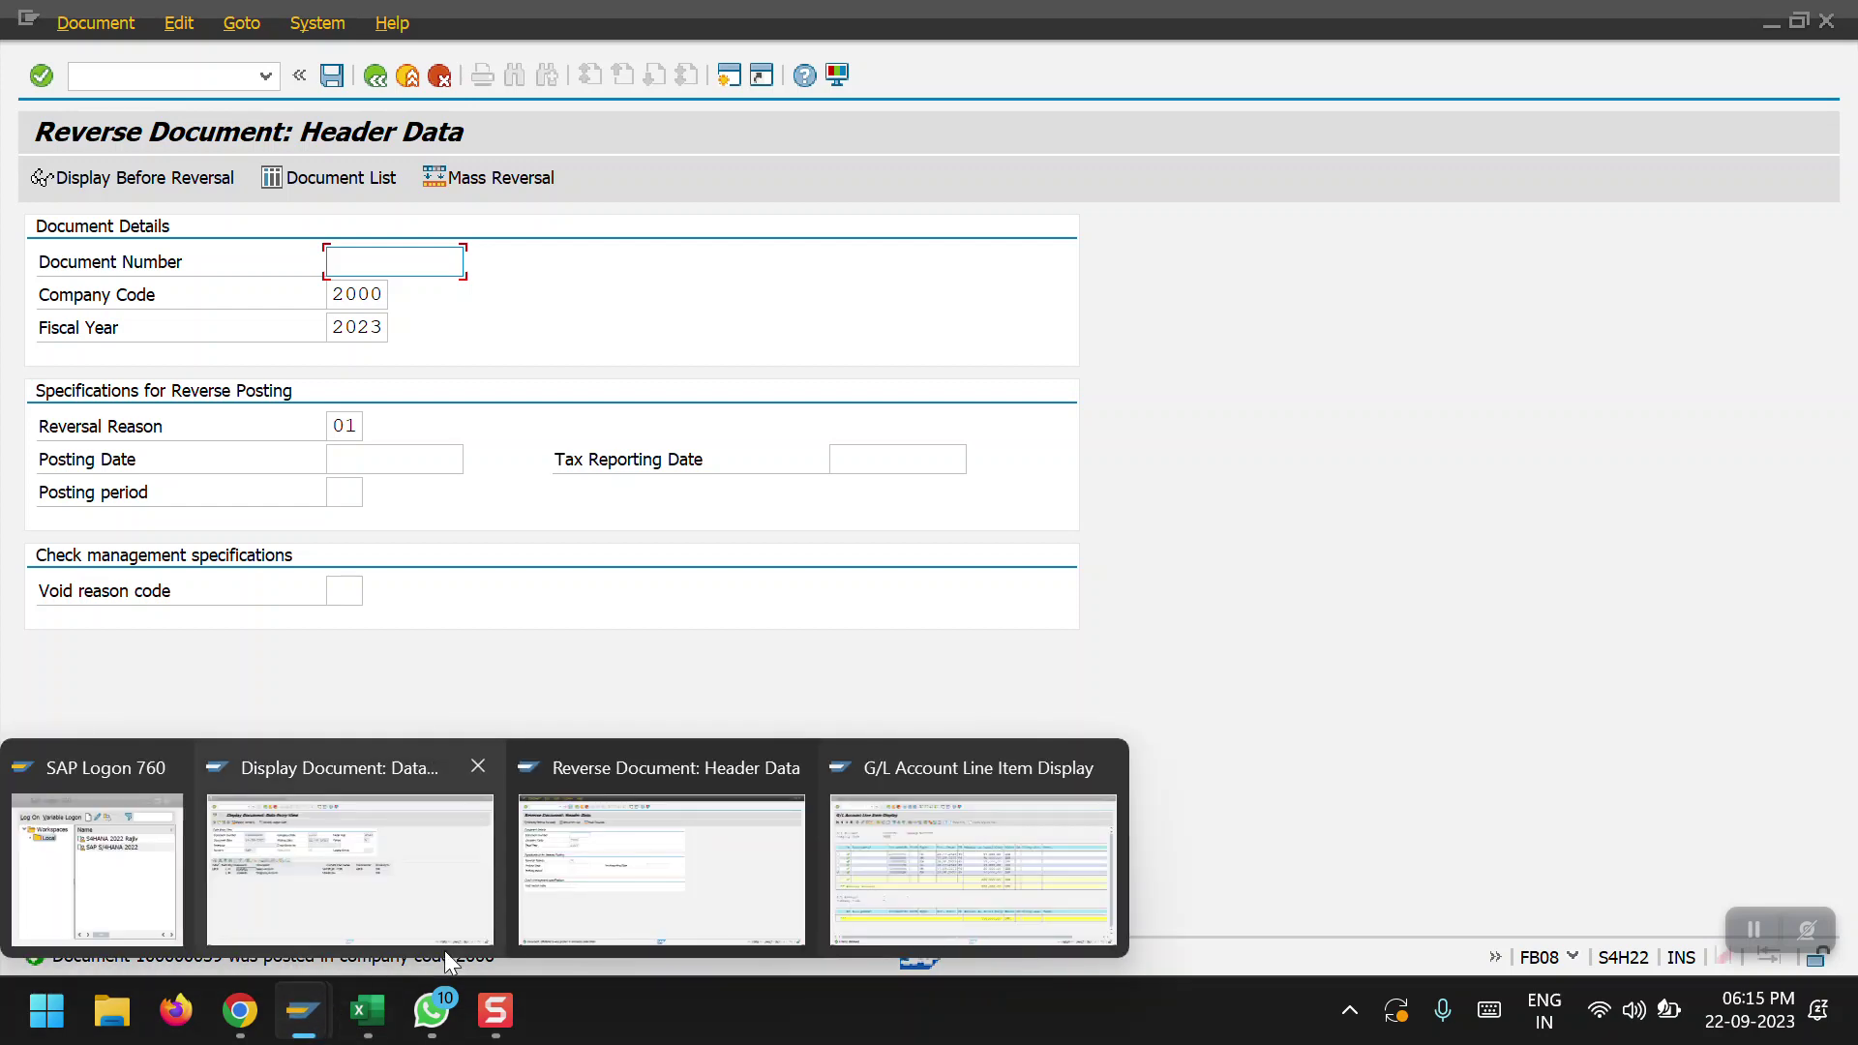
{"action": "left_click", "coordinate": [878, 894]}
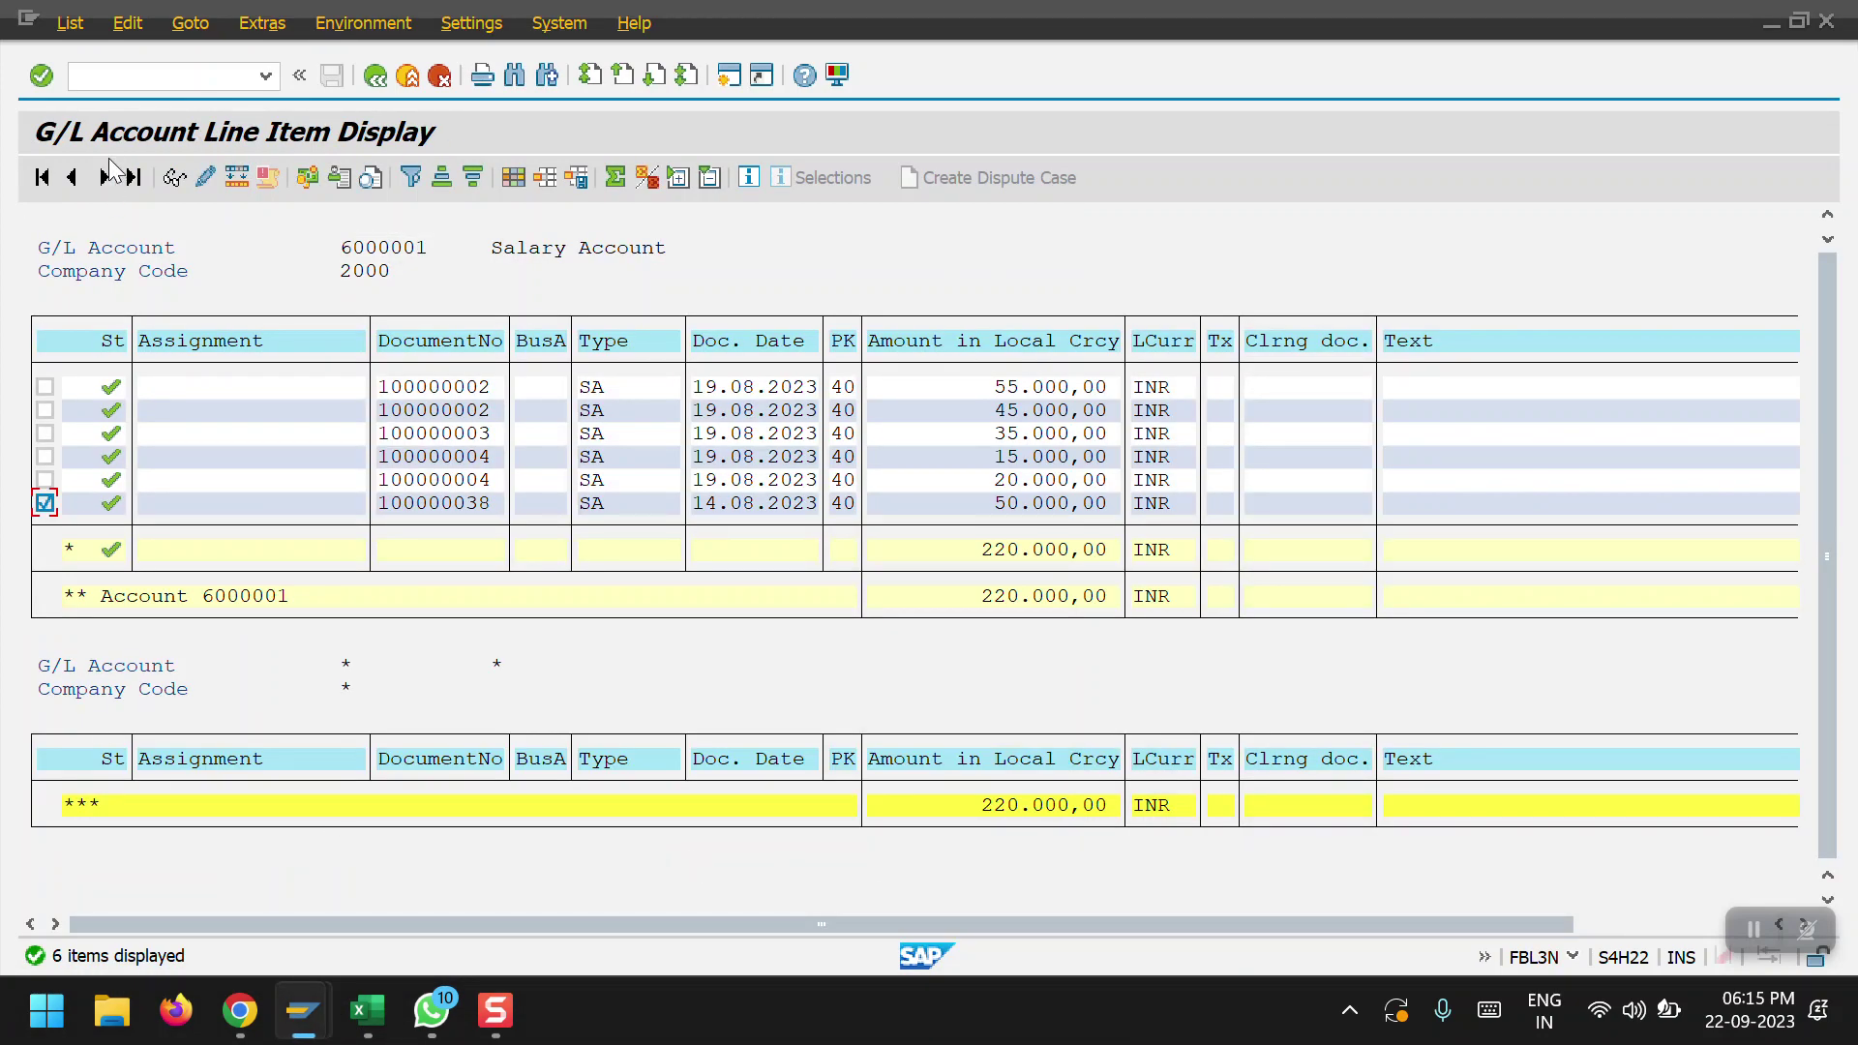
{"action": "left_click", "coordinate": [70, 23]}
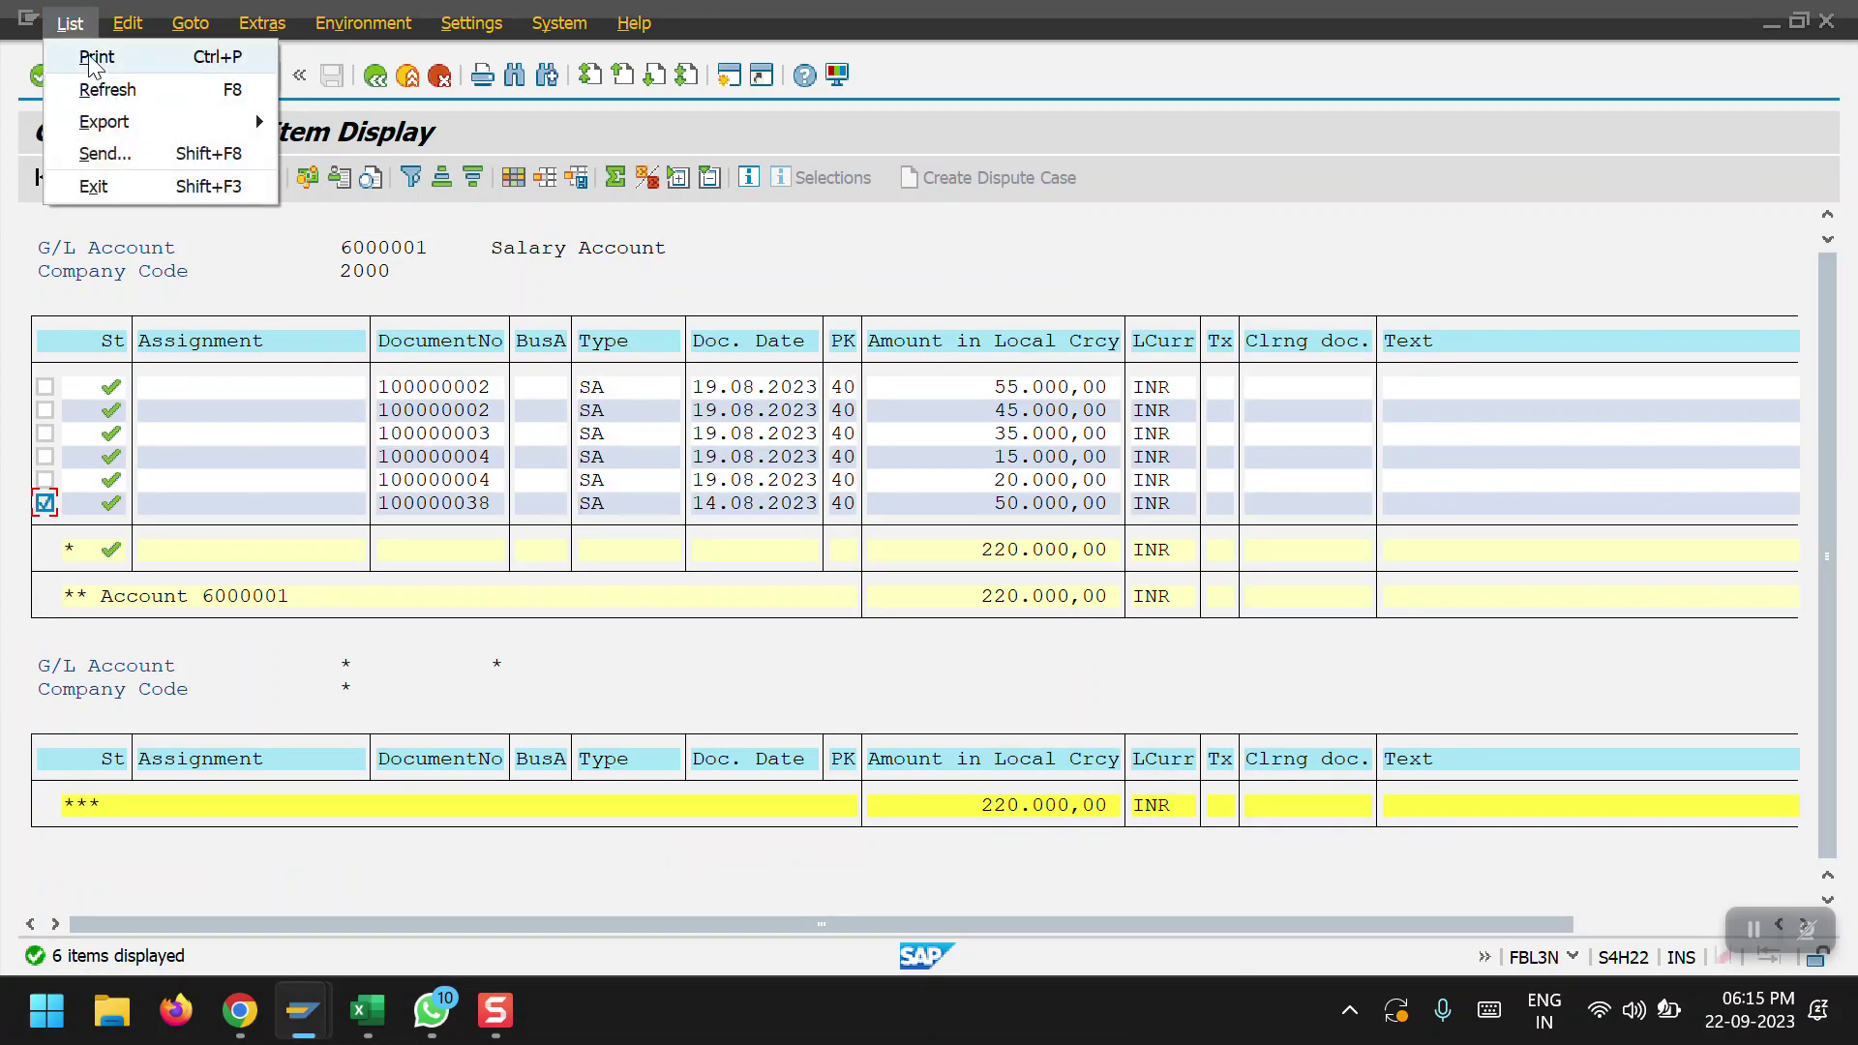
{"action": "left_click", "coordinate": [128, 93]}
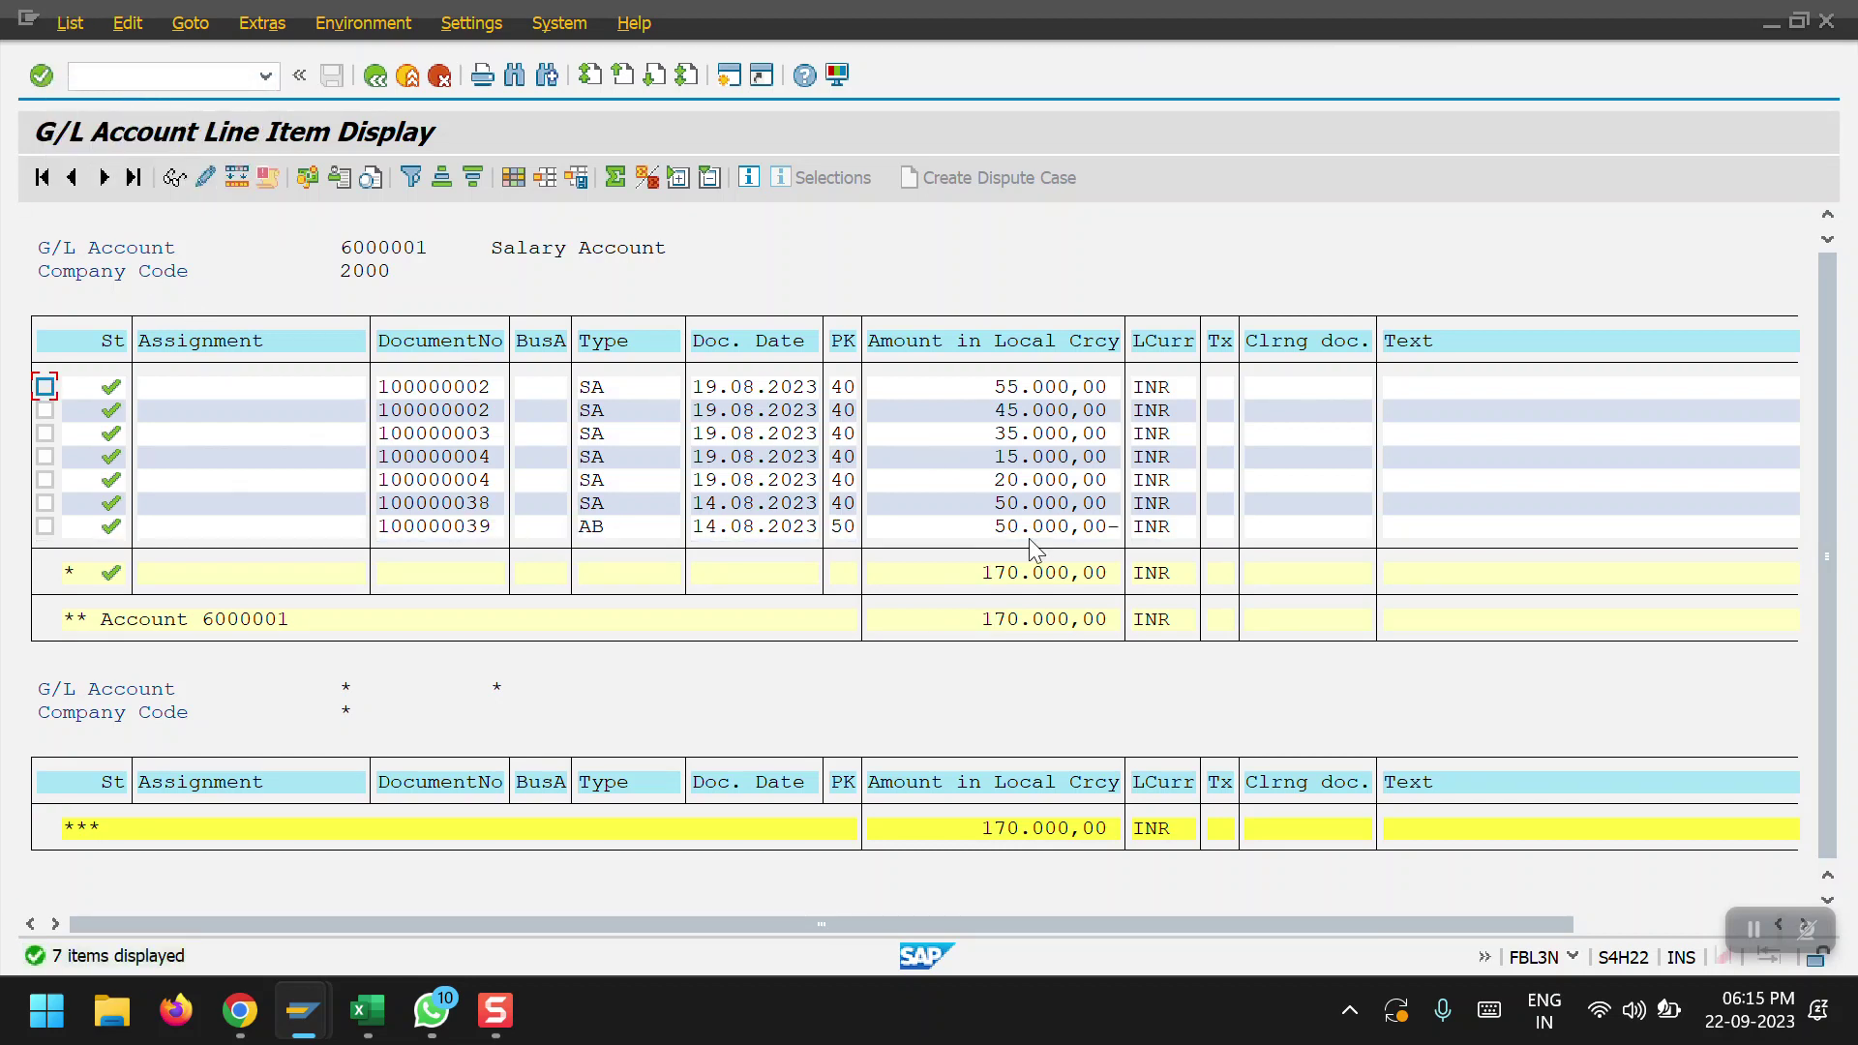
{"action": "left_click", "coordinate": [45, 502]}
{"action": "left_click", "coordinate": [44, 526]}
{"action": "key", "text": "F3"}
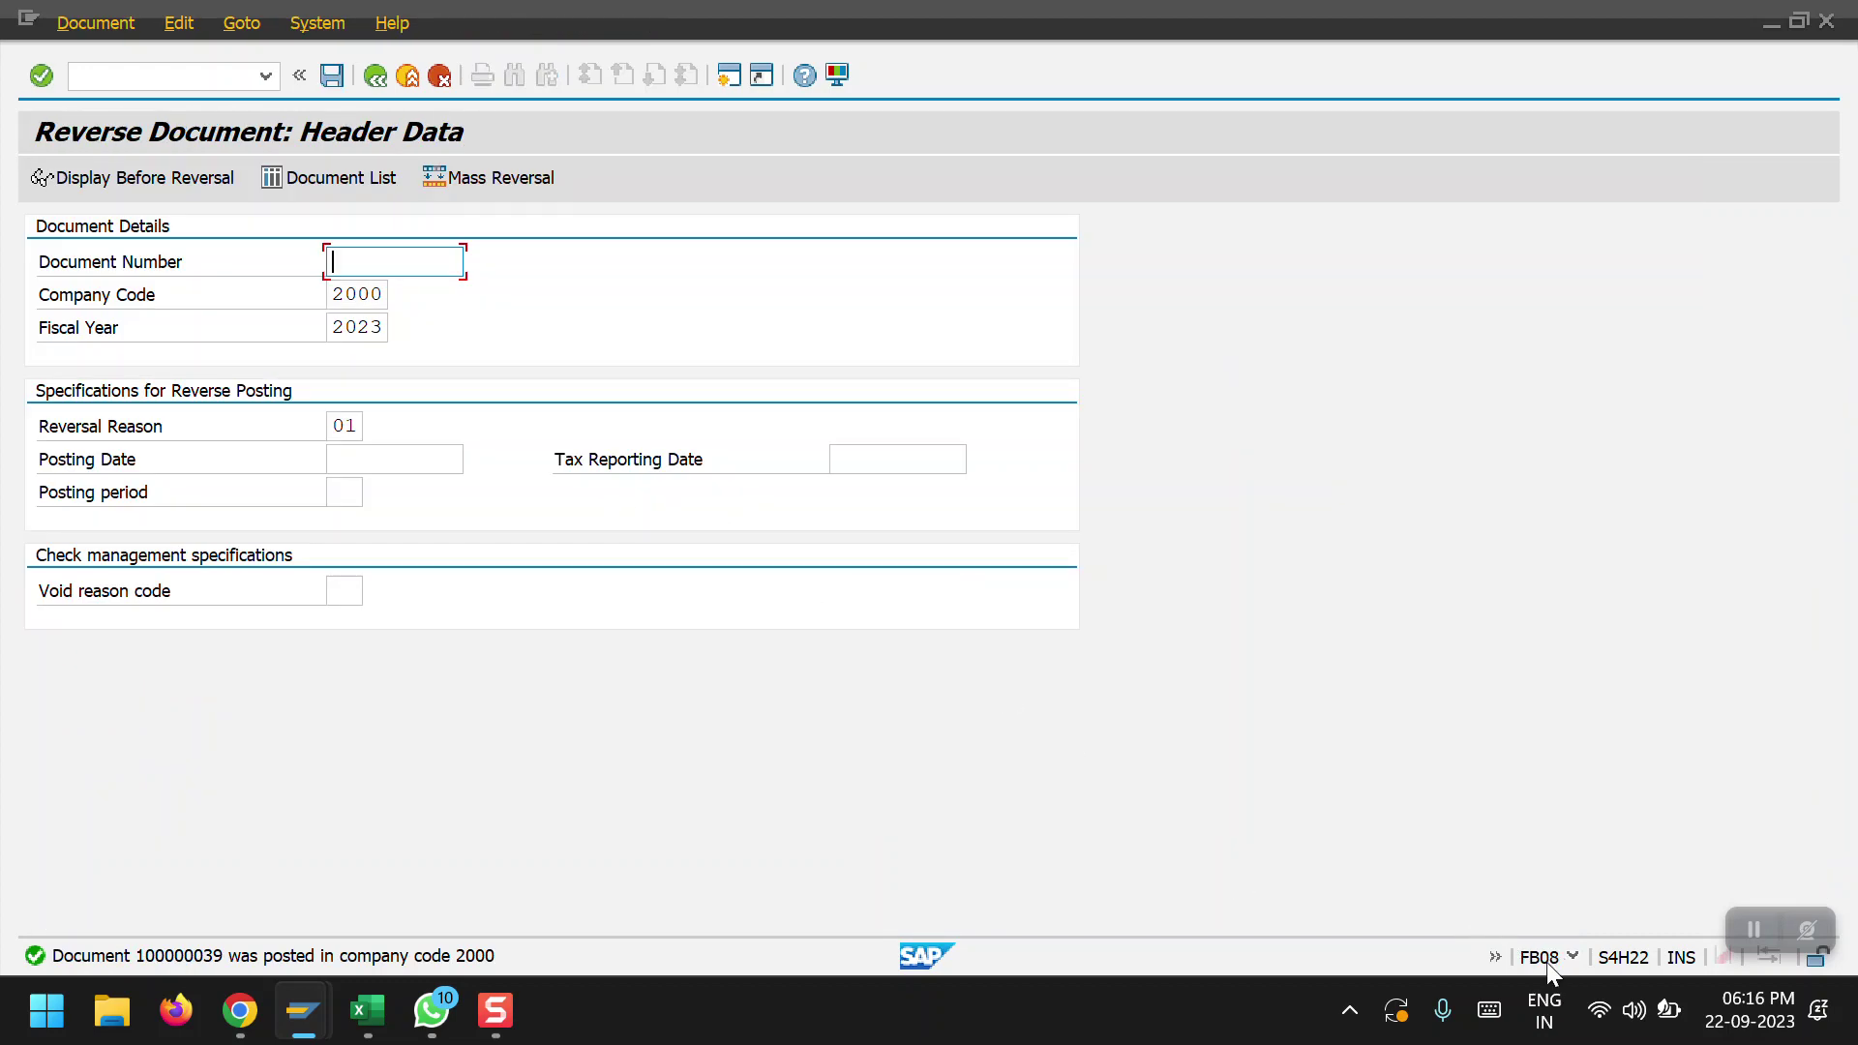
Open Mass Reversal from the Reverse Document session and set the company code to 2000 and the fiscal year to 2023
{"action": "left_click", "coordinate": [491, 178]}
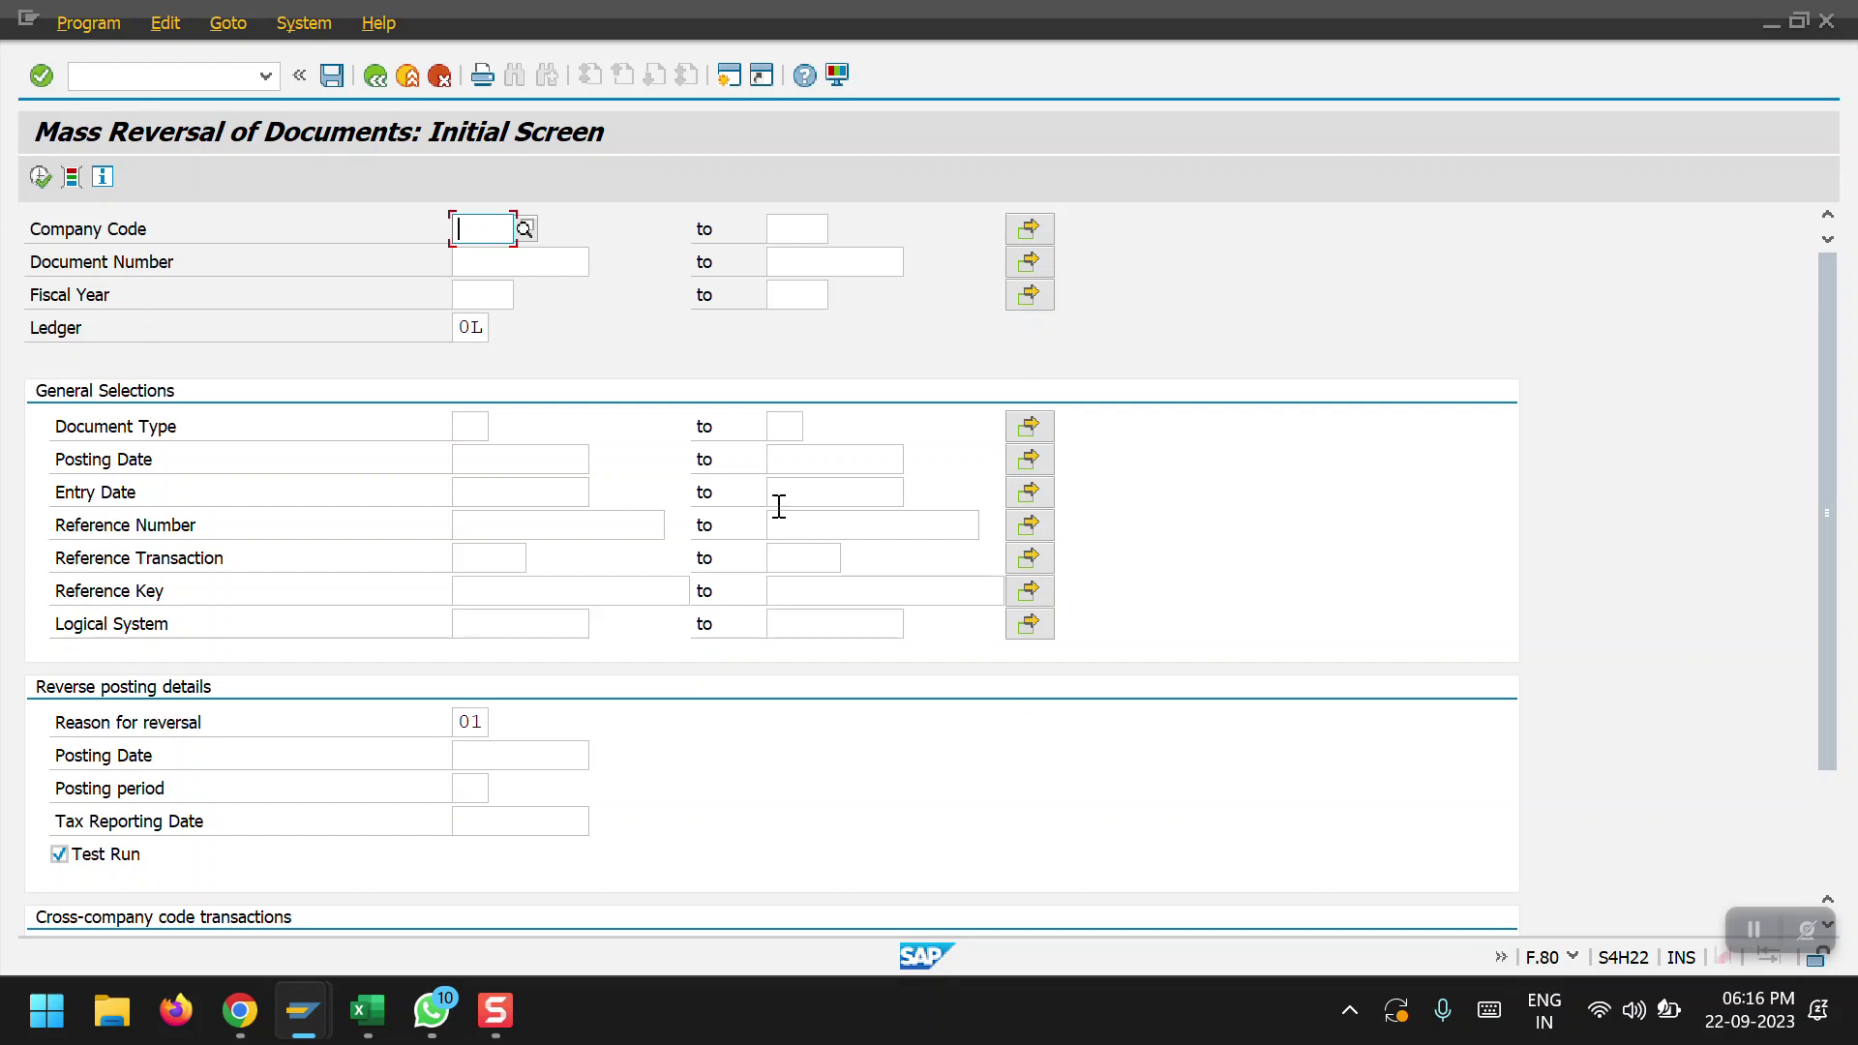
{"action": "type", "text": "2023"}
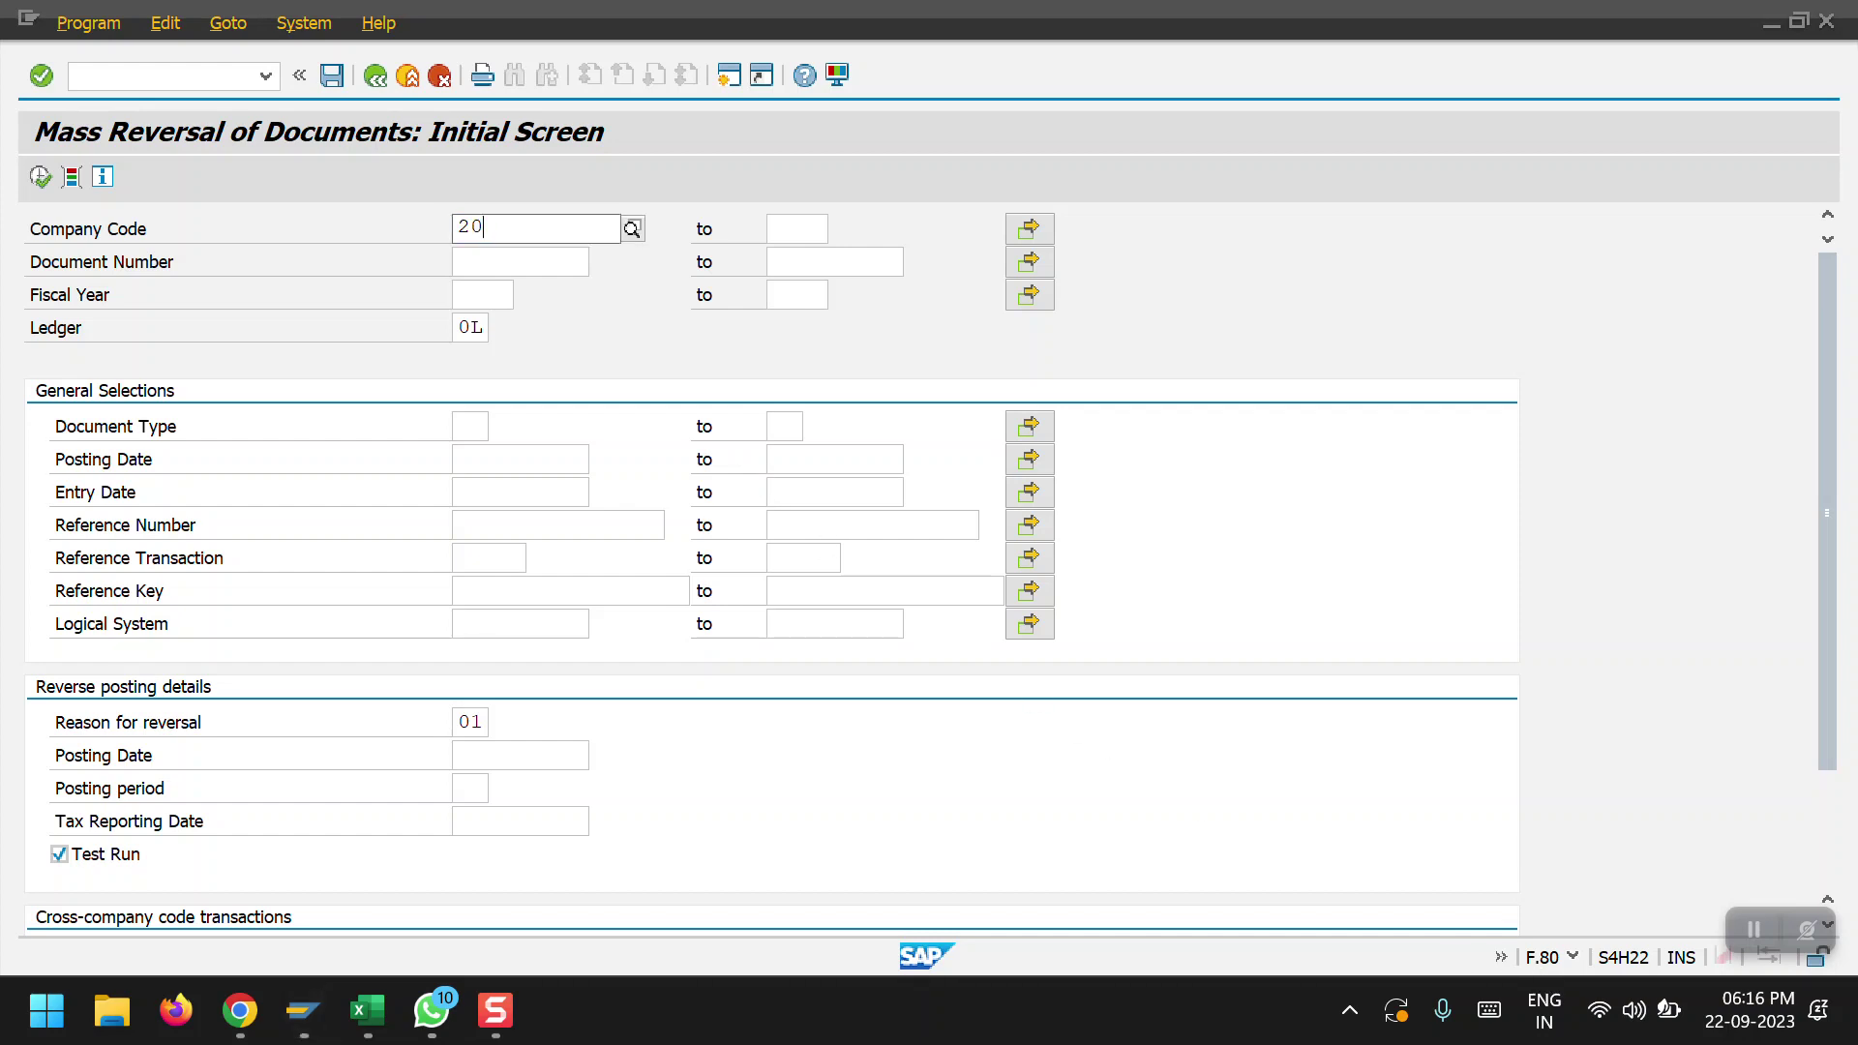
{"action": "key", "text": "BackSpace"}
{"action": "key", "text": "BackSpace"}
{"action": "key", "text": "BackSpace"}
{"action": "type", "text": "000"}
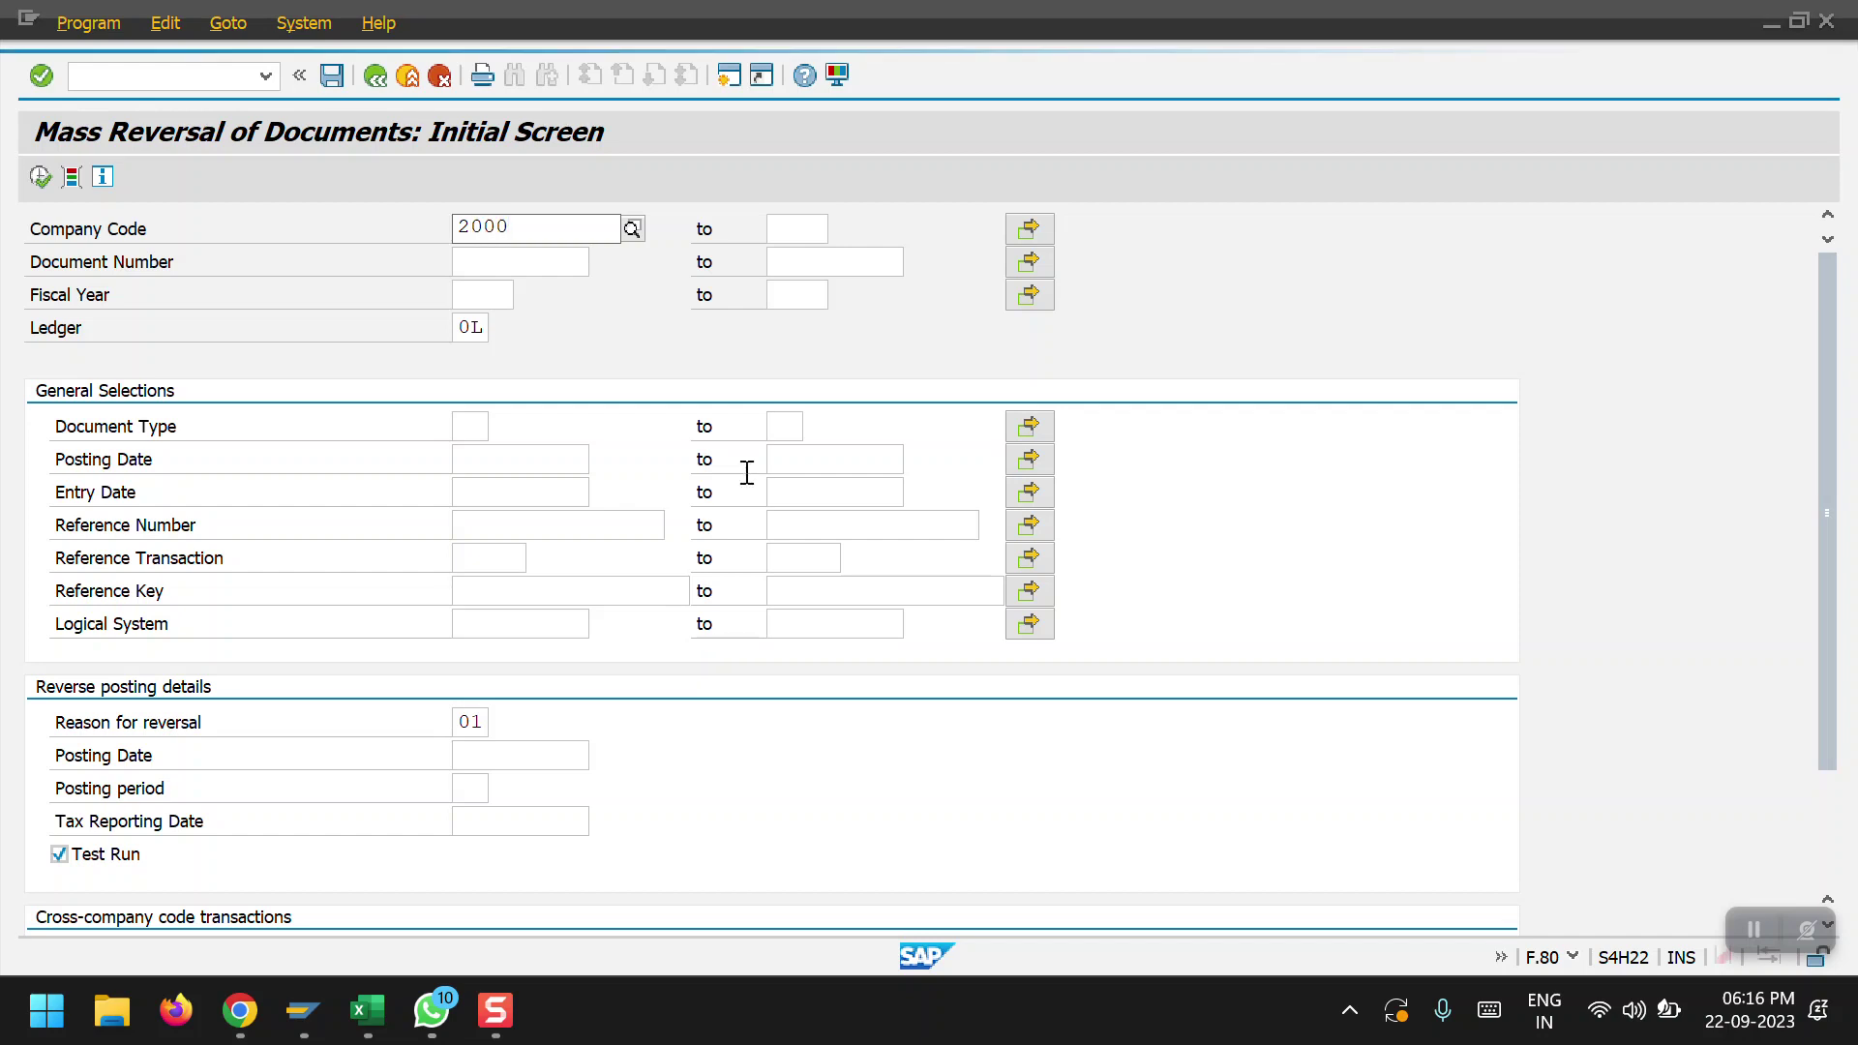
{"action": "left_click", "coordinate": [491, 301]}
{"action": "type", "text": "2023"}
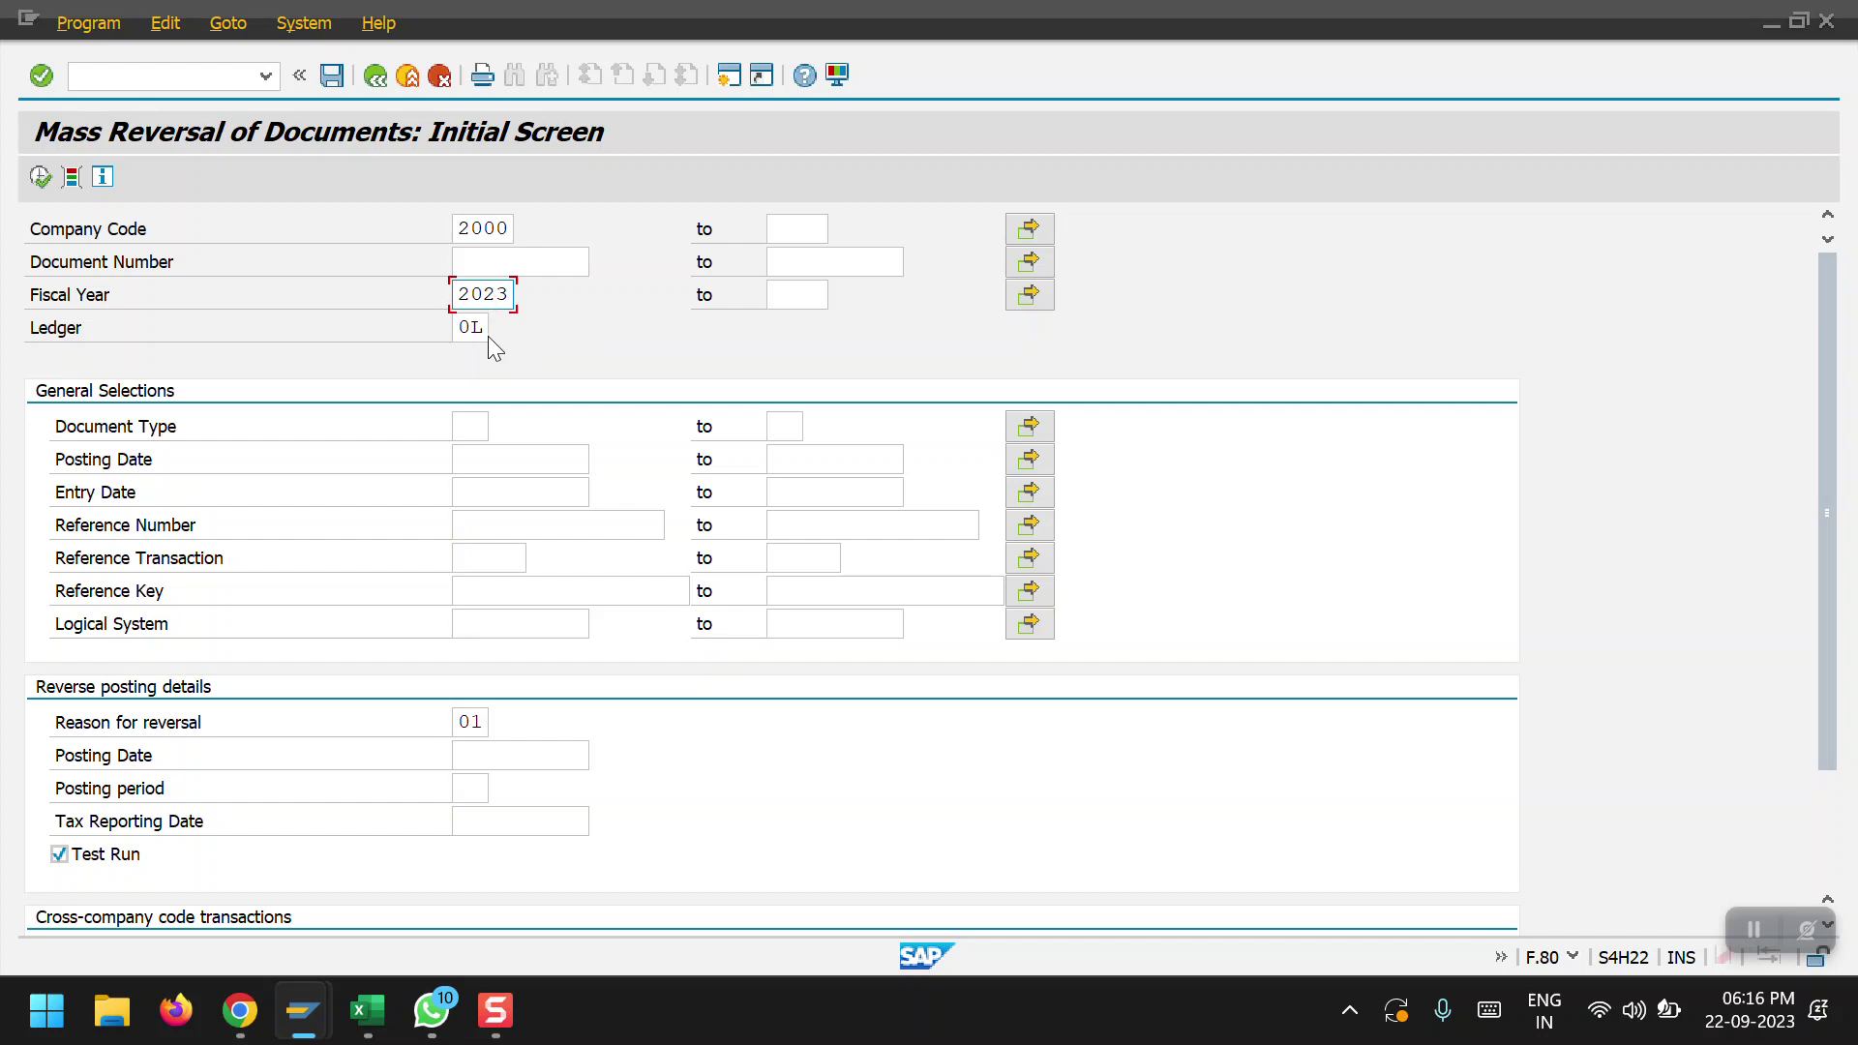
{"action": "left_click", "coordinate": [515, 248]}
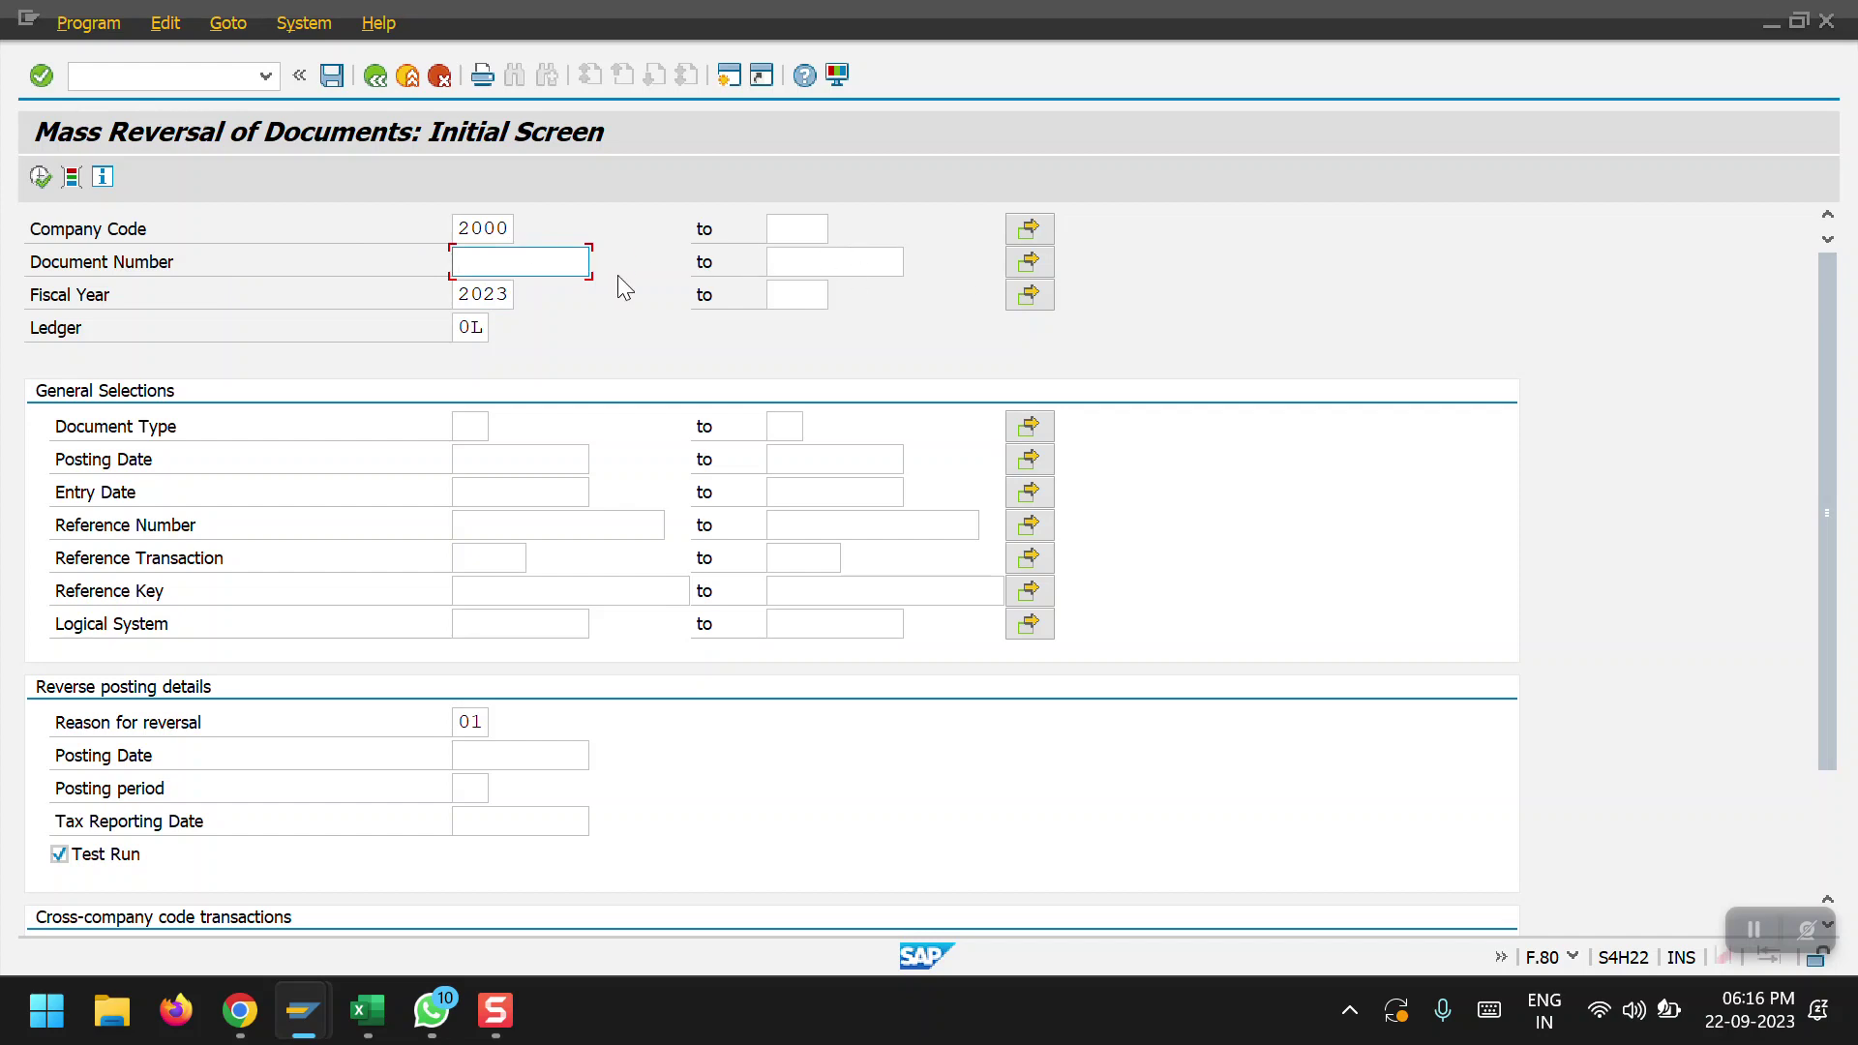
{"action": "left_click", "coordinate": [472, 427]}
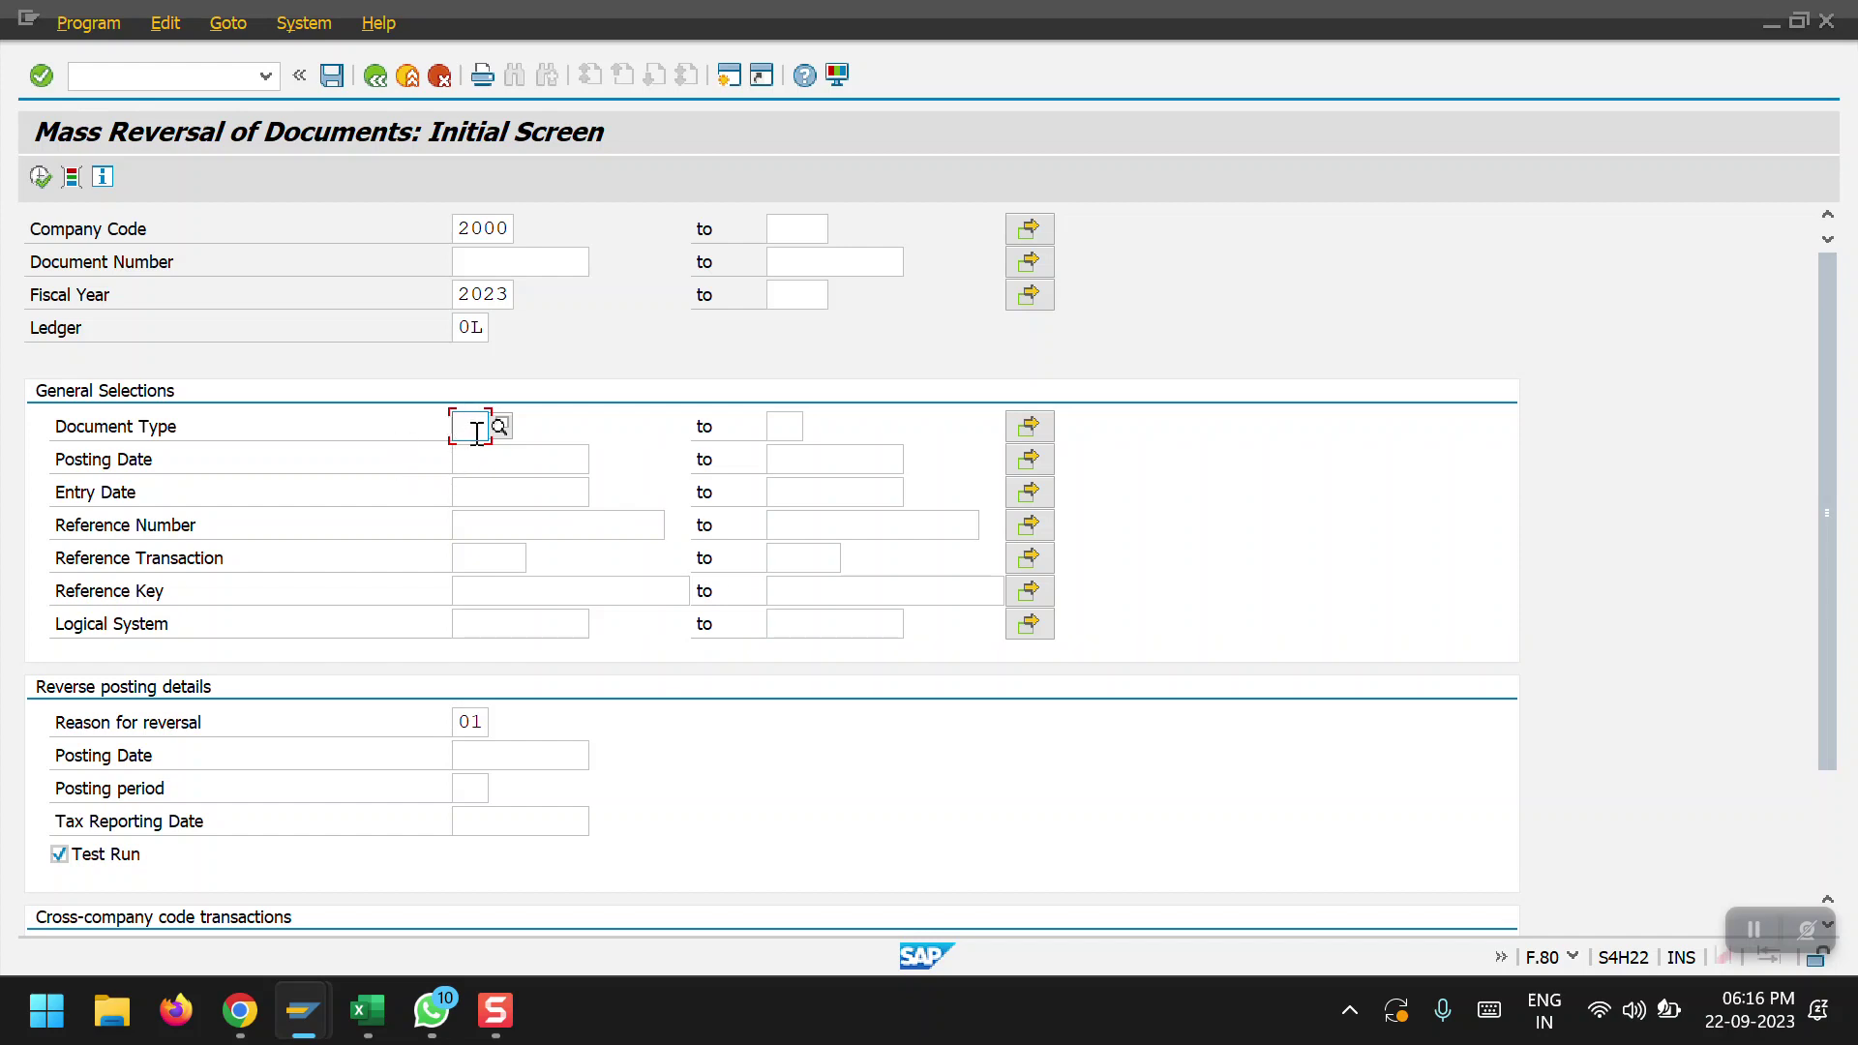
{"action": "left_click", "coordinate": [489, 460]}
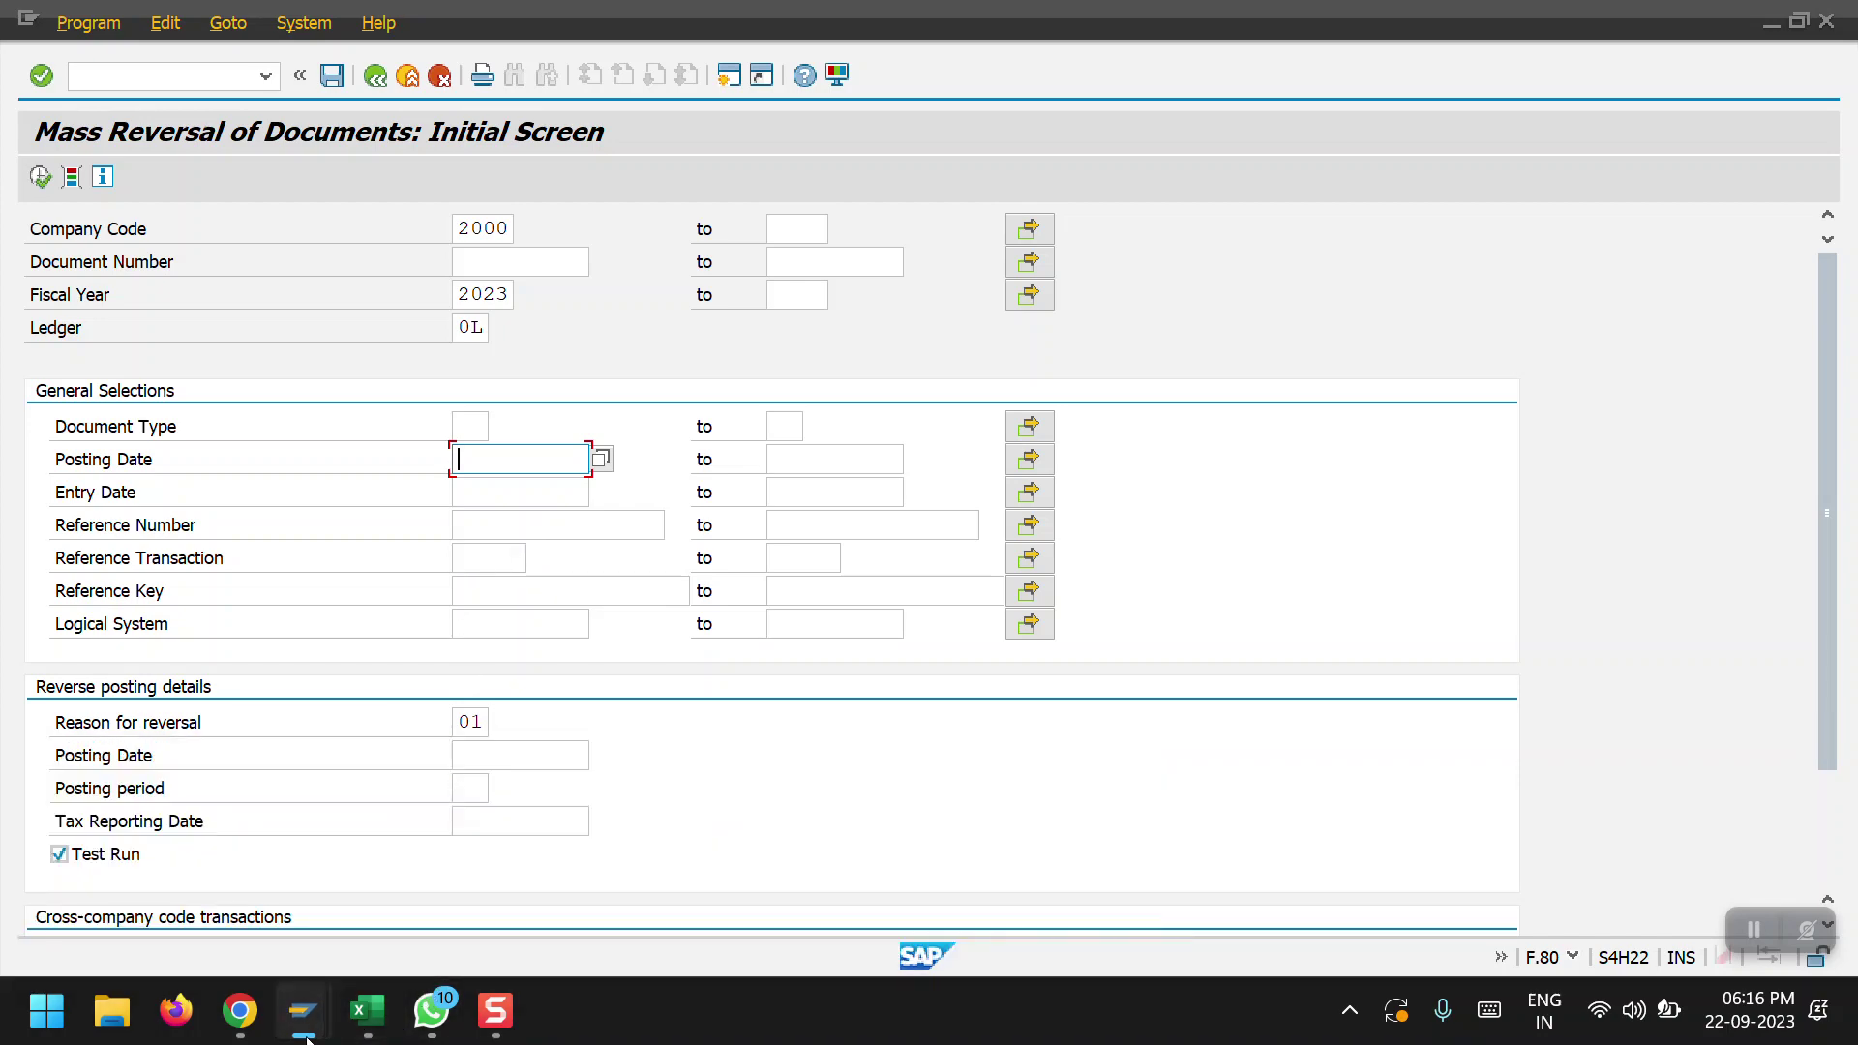
Switch to the FB03 session and go back from the displayed document to the Document List
{"action": "mouse_move", "coordinate": [303, 1012]}
{"action": "left_click", "coordinate": [325, 921]}
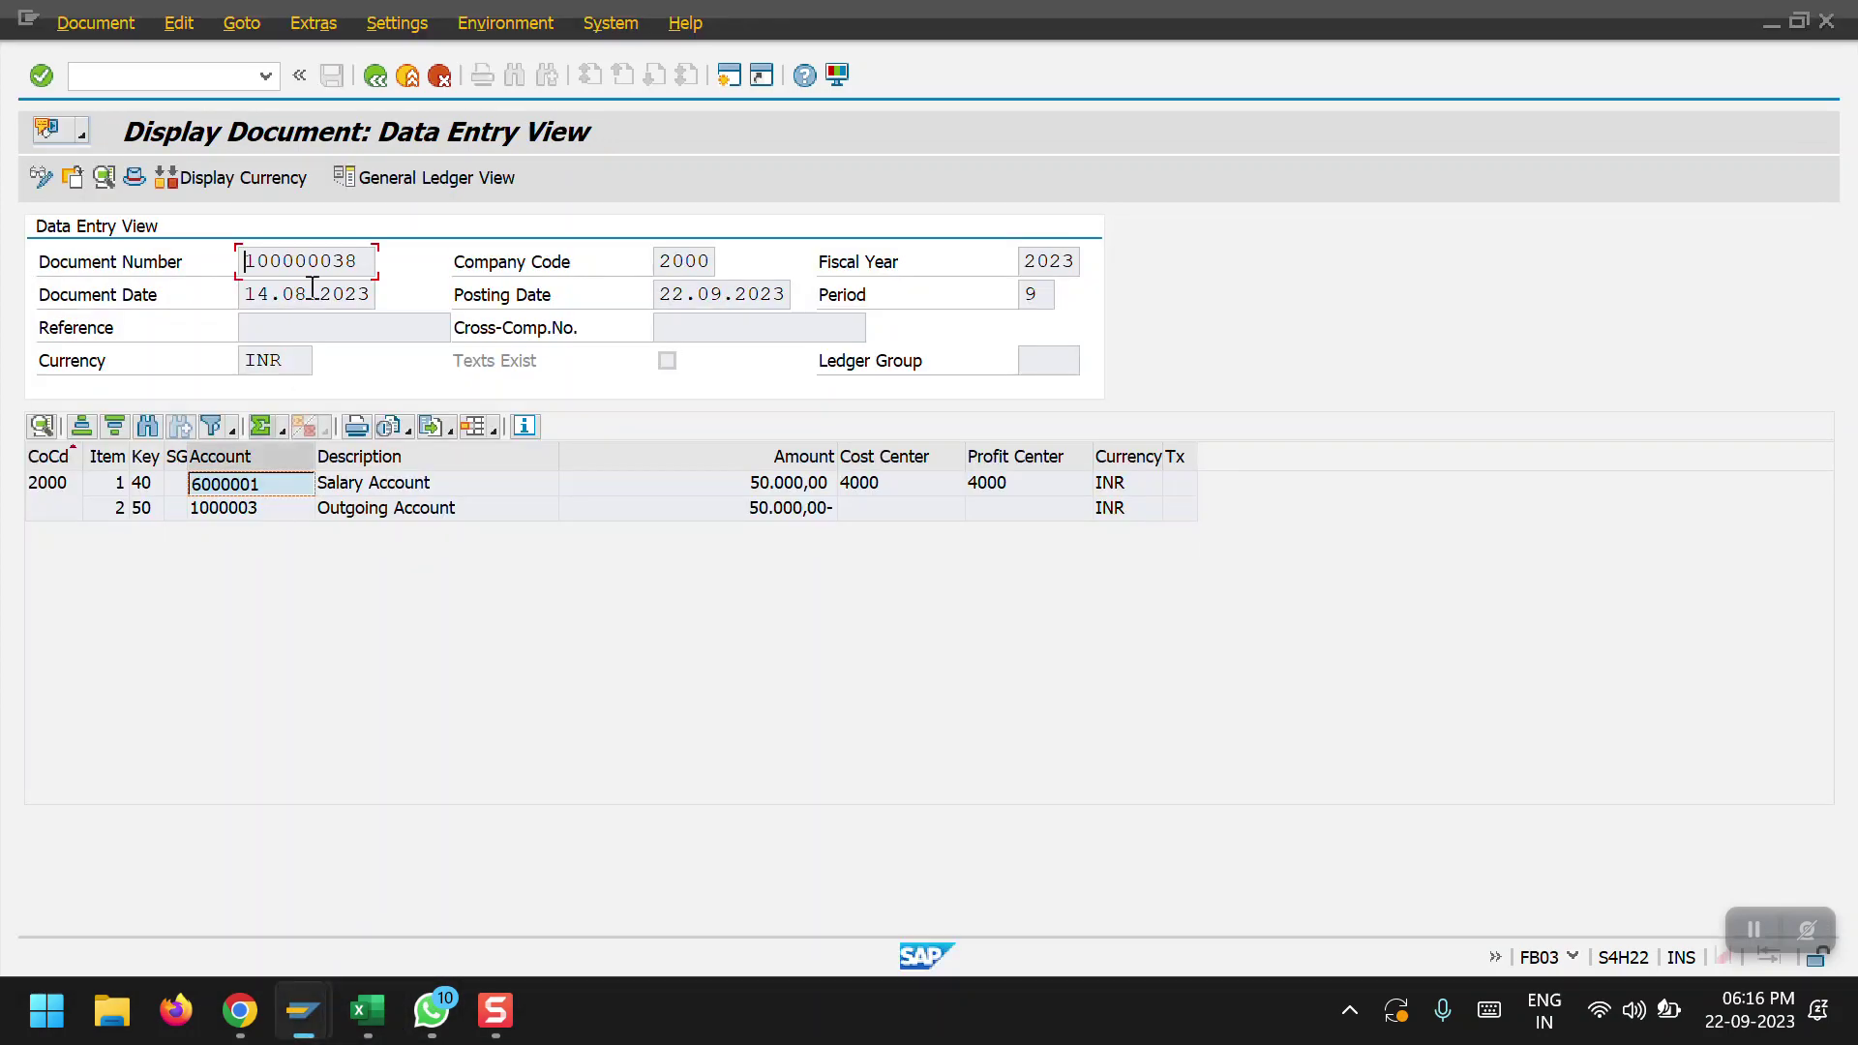
{"action": "left_click", "coordinate": [386, 79]}
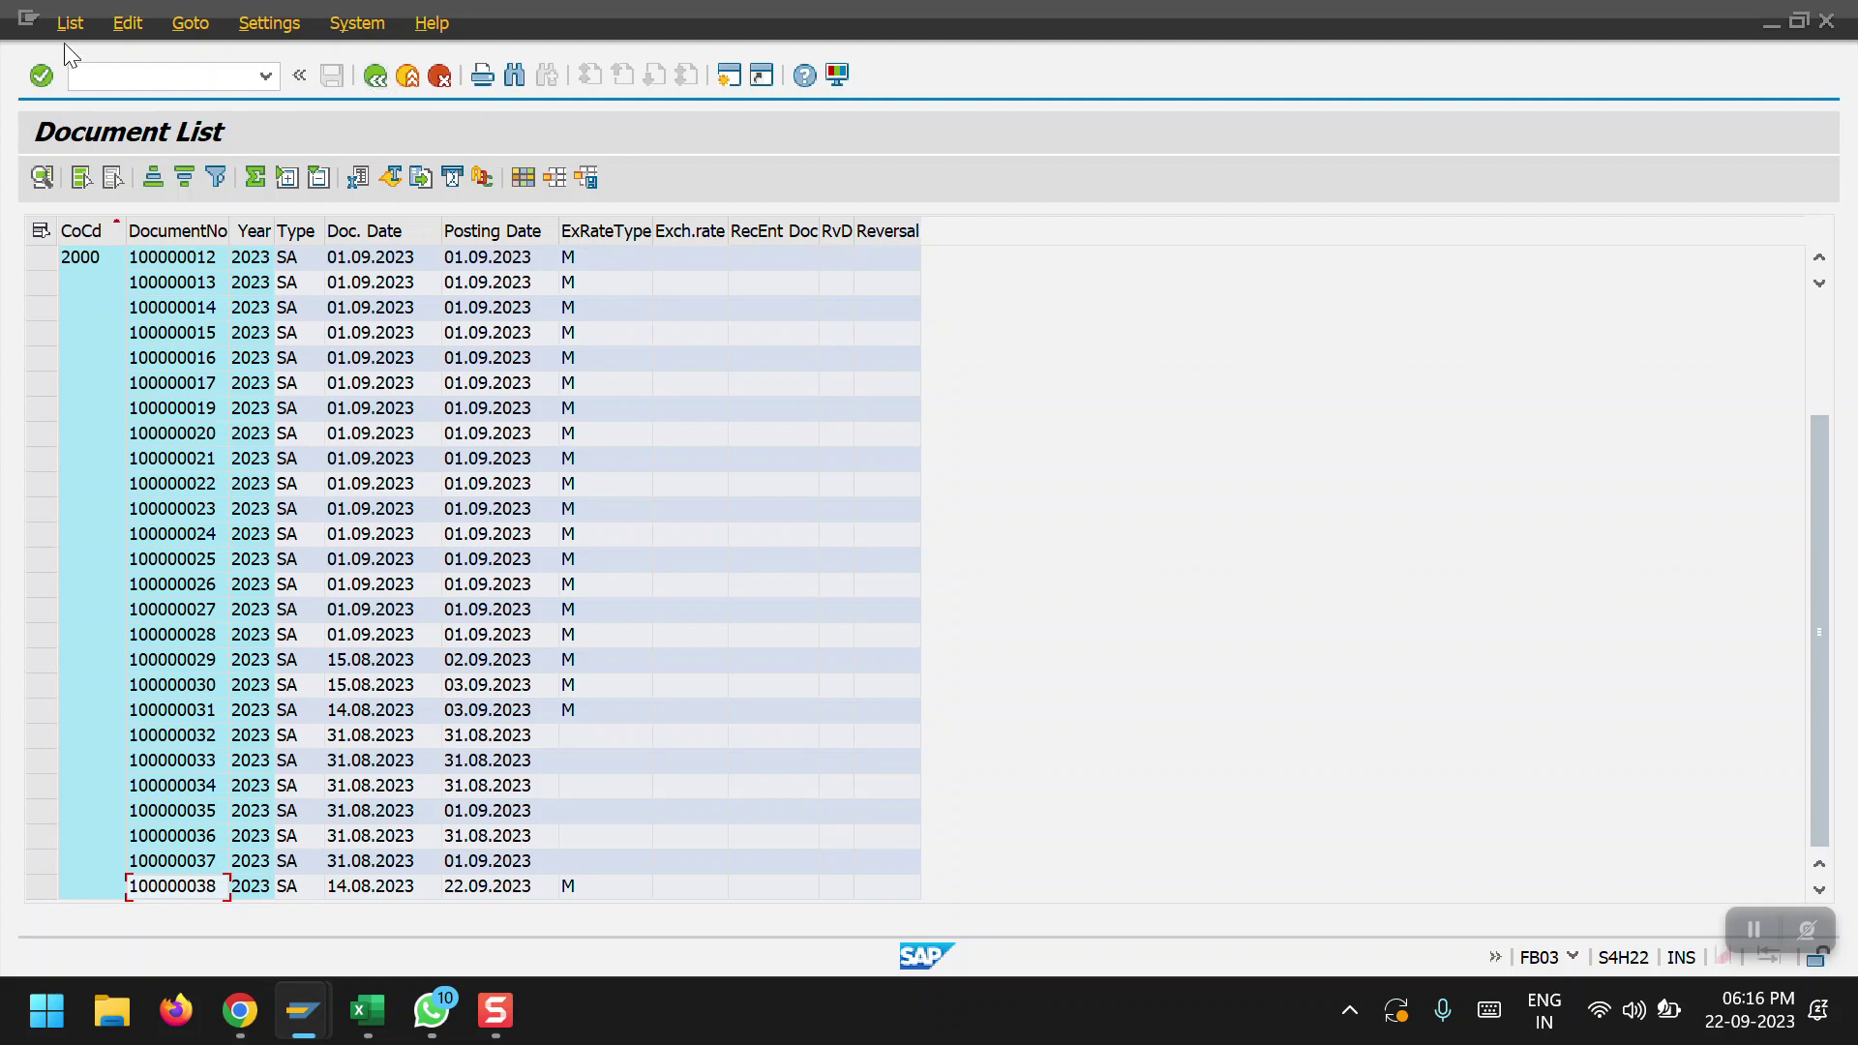
{"action": "left_click", "coordinate": [69, 25]}
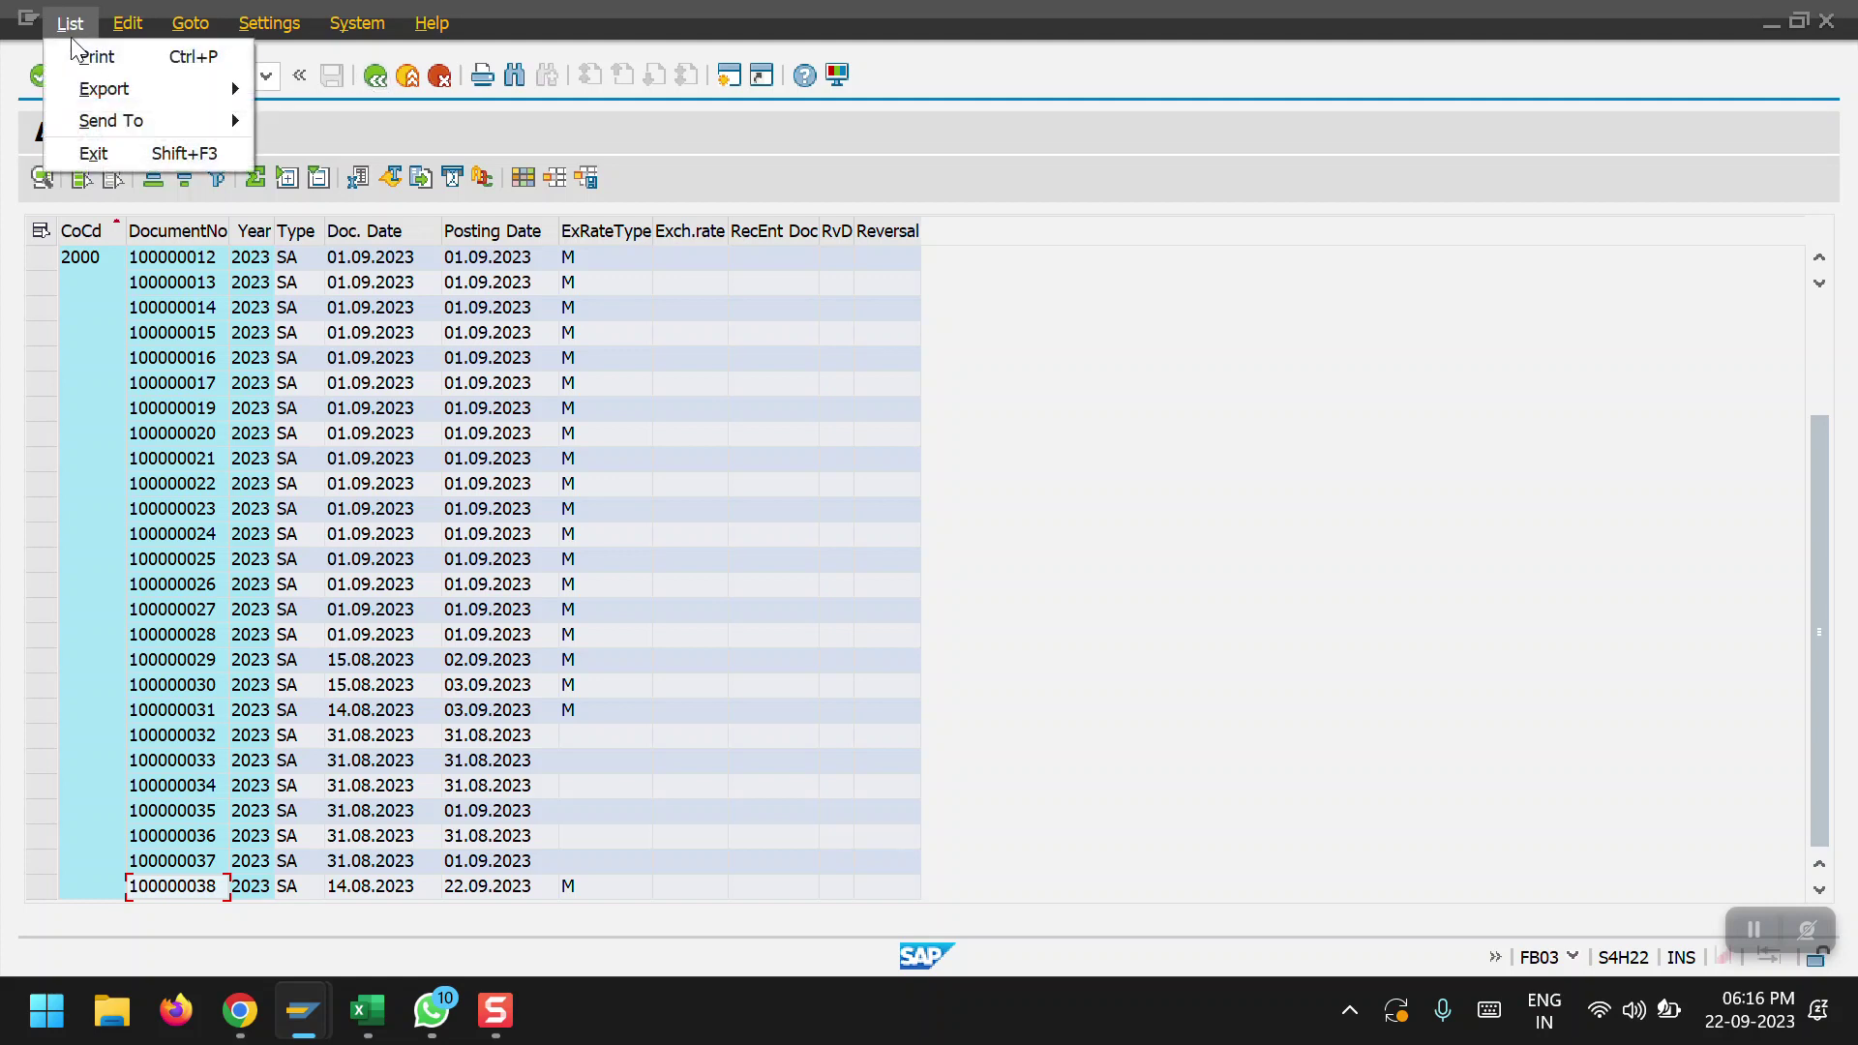
{"action": "left_click", "coordinate": [839, 163]}
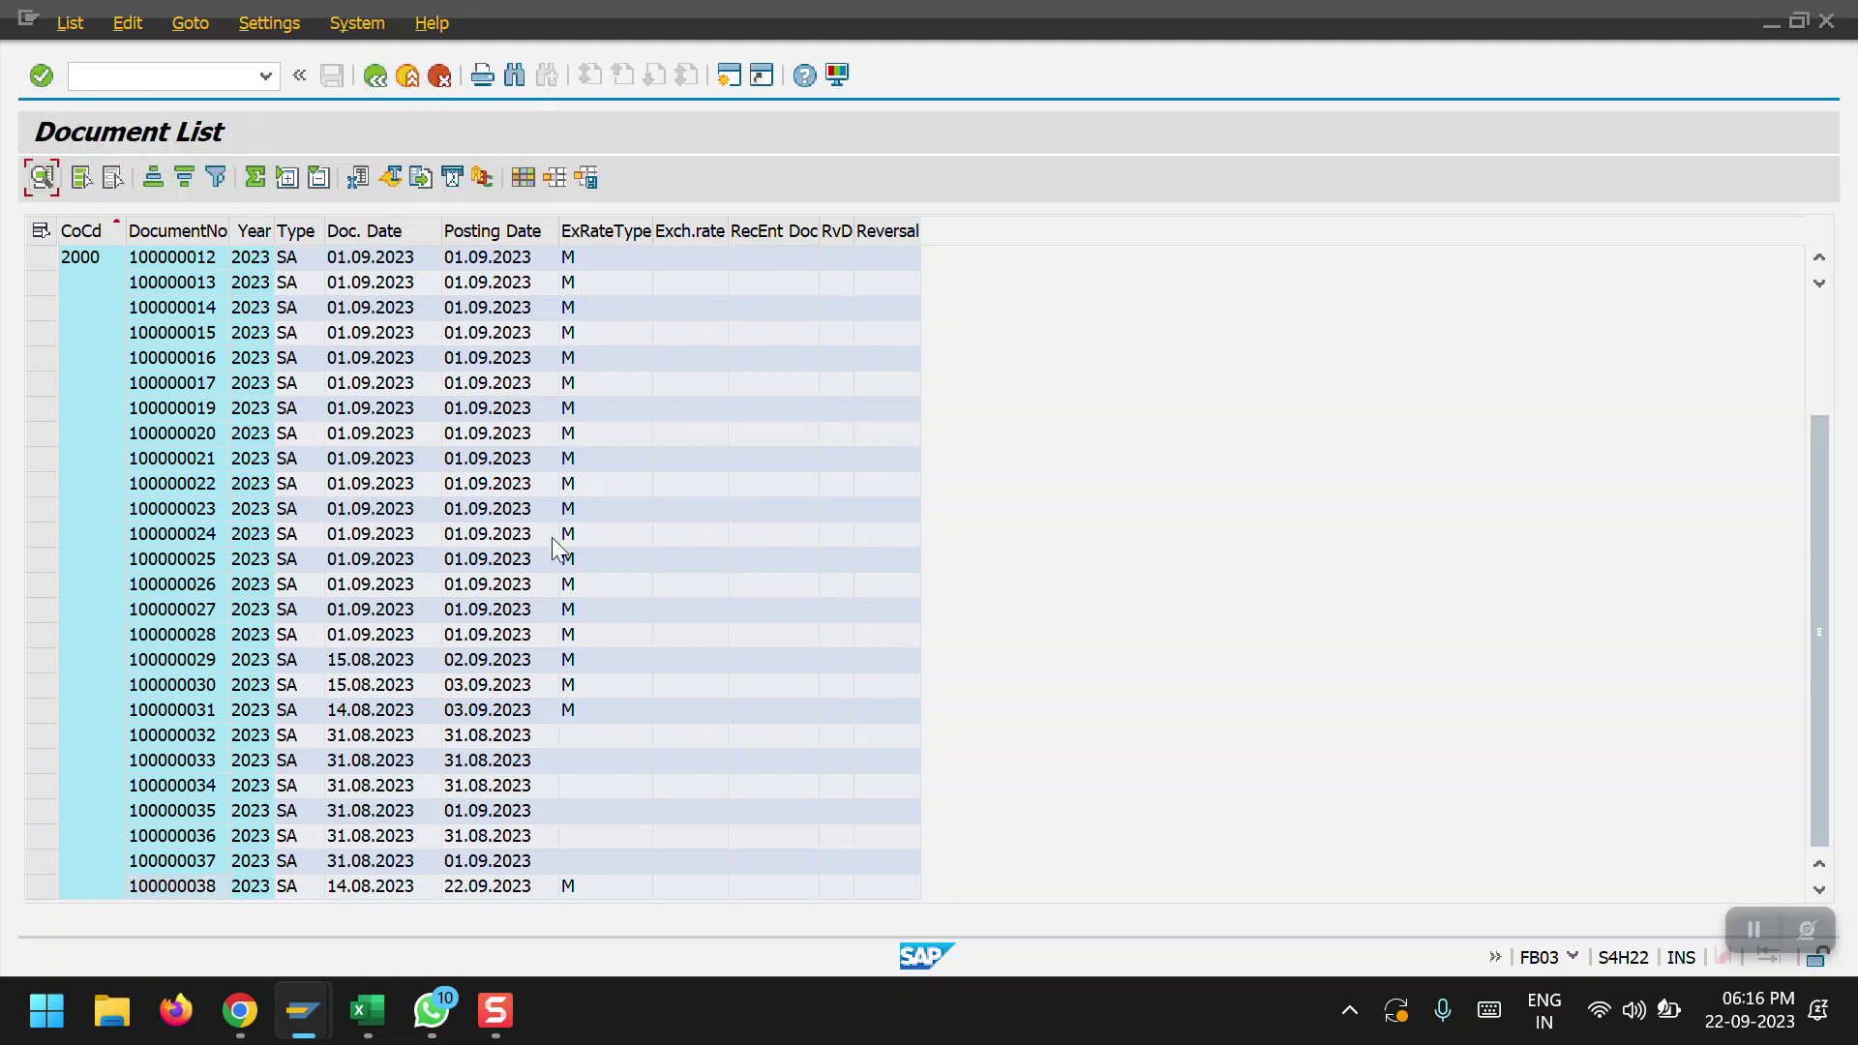
Copy the eight consecutive document numbers ending in 30 through 37 from the Document List
{"action": "left_click", "coordinate": [199, 687]}
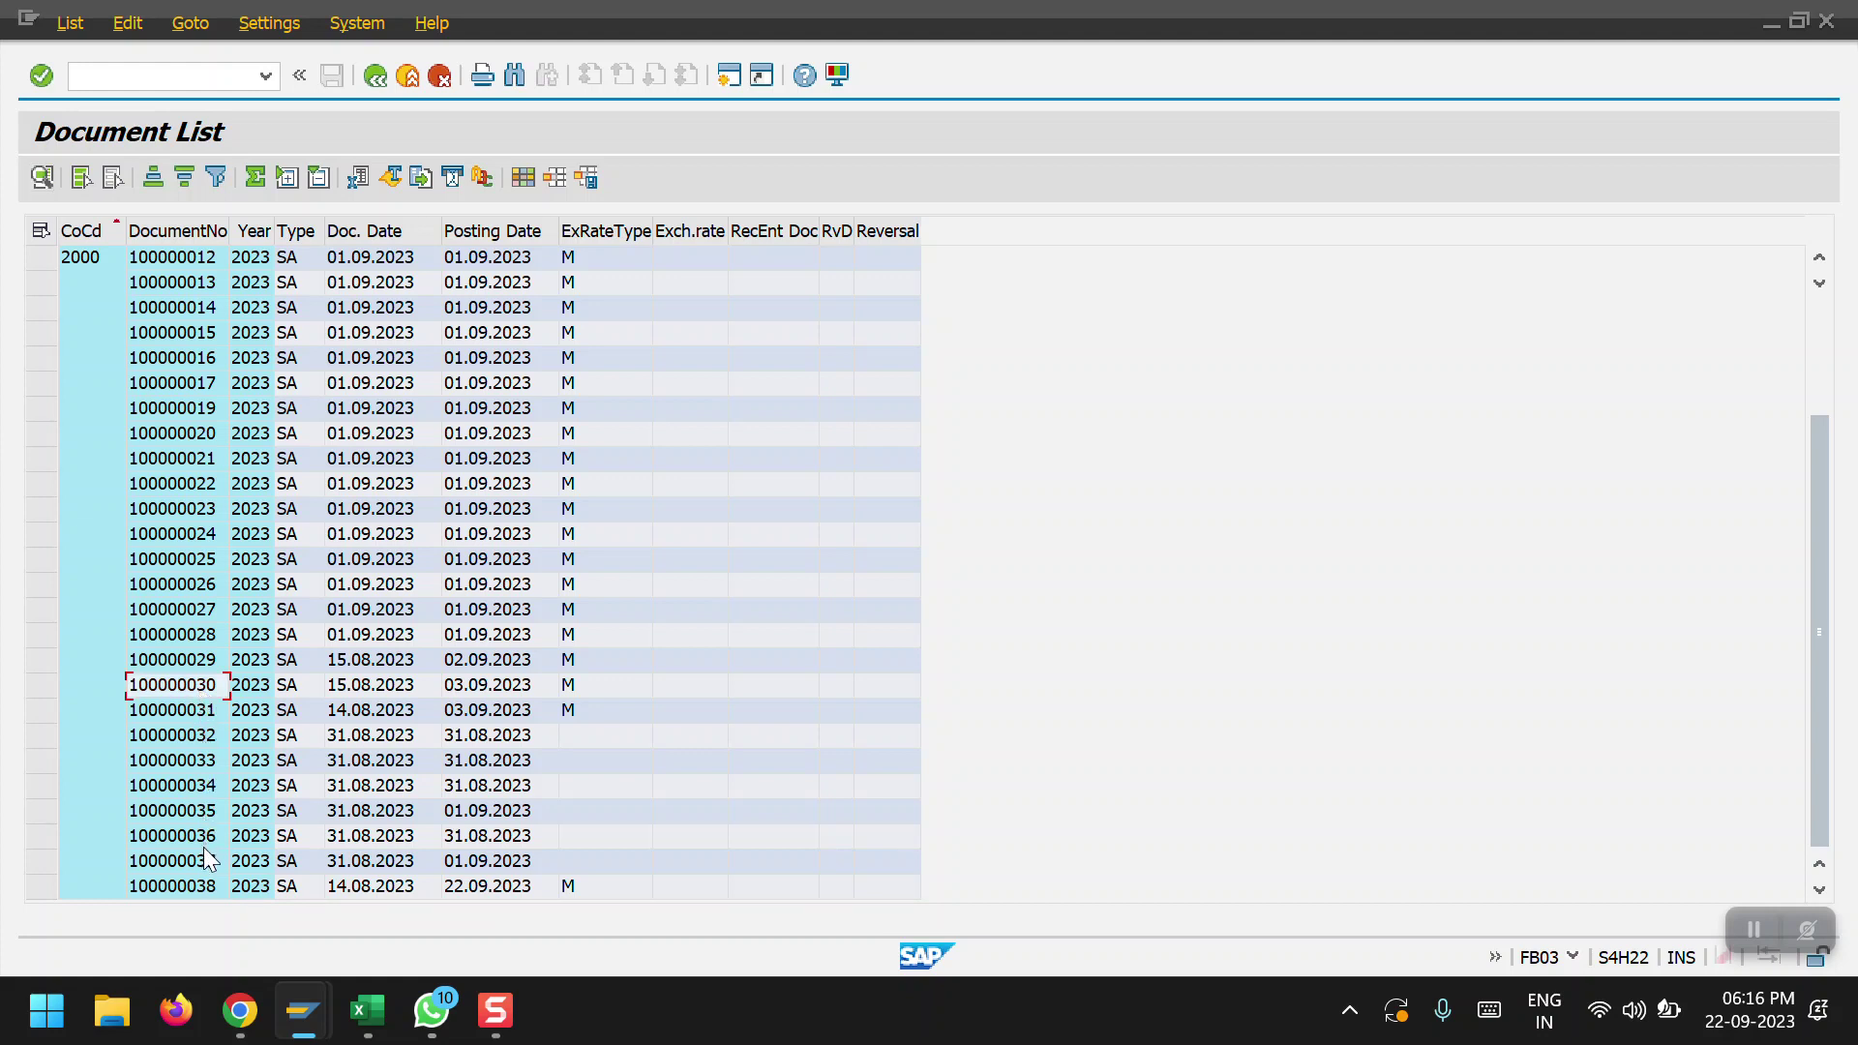
{"action": "key", "text": "shift+Down"}
{"action": "key", "text": "shift+Down"}
{"action": "key", "text": "shift+Down"}
{"action": "key", "text": "shift+Down"}
{"action": "key", "text": "shift+Down"}
{"action": "key", "text": "shift+Down"}
{"action": "key", "text": "shift+Down"}
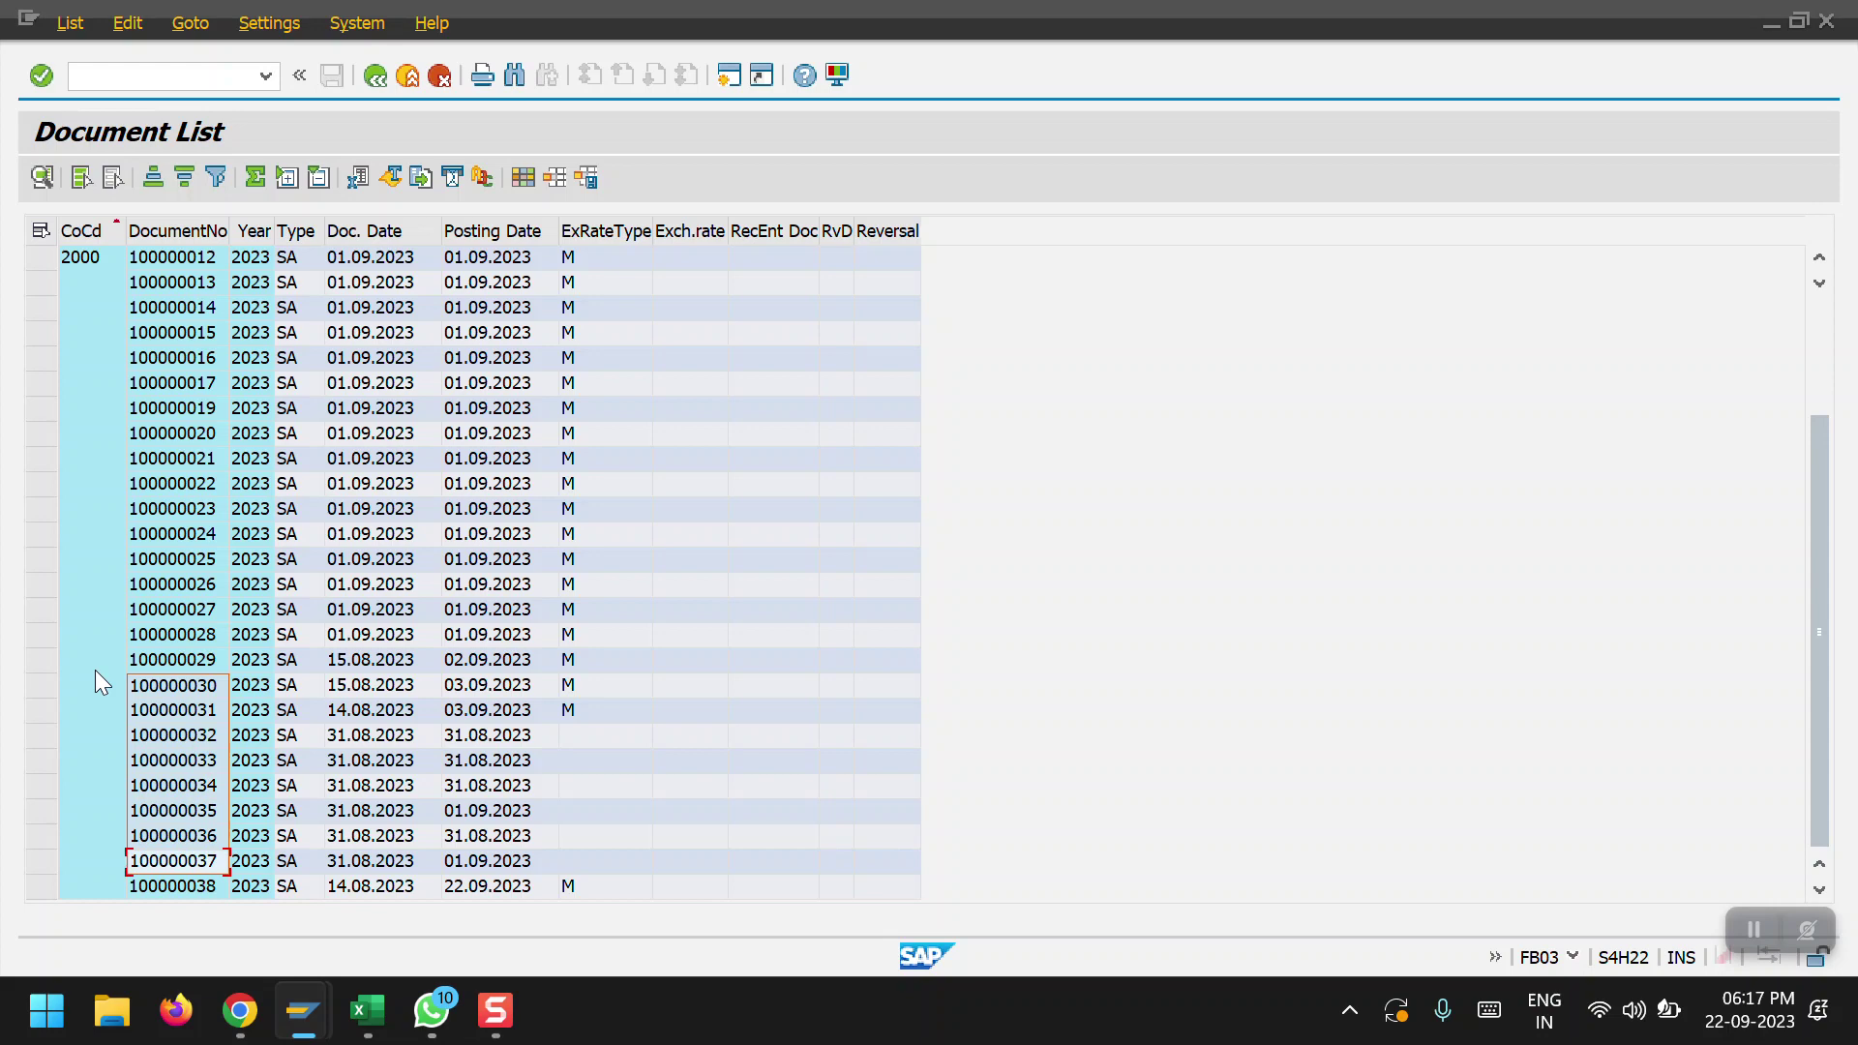
{"action": "key", "text": "ctrl+c"}
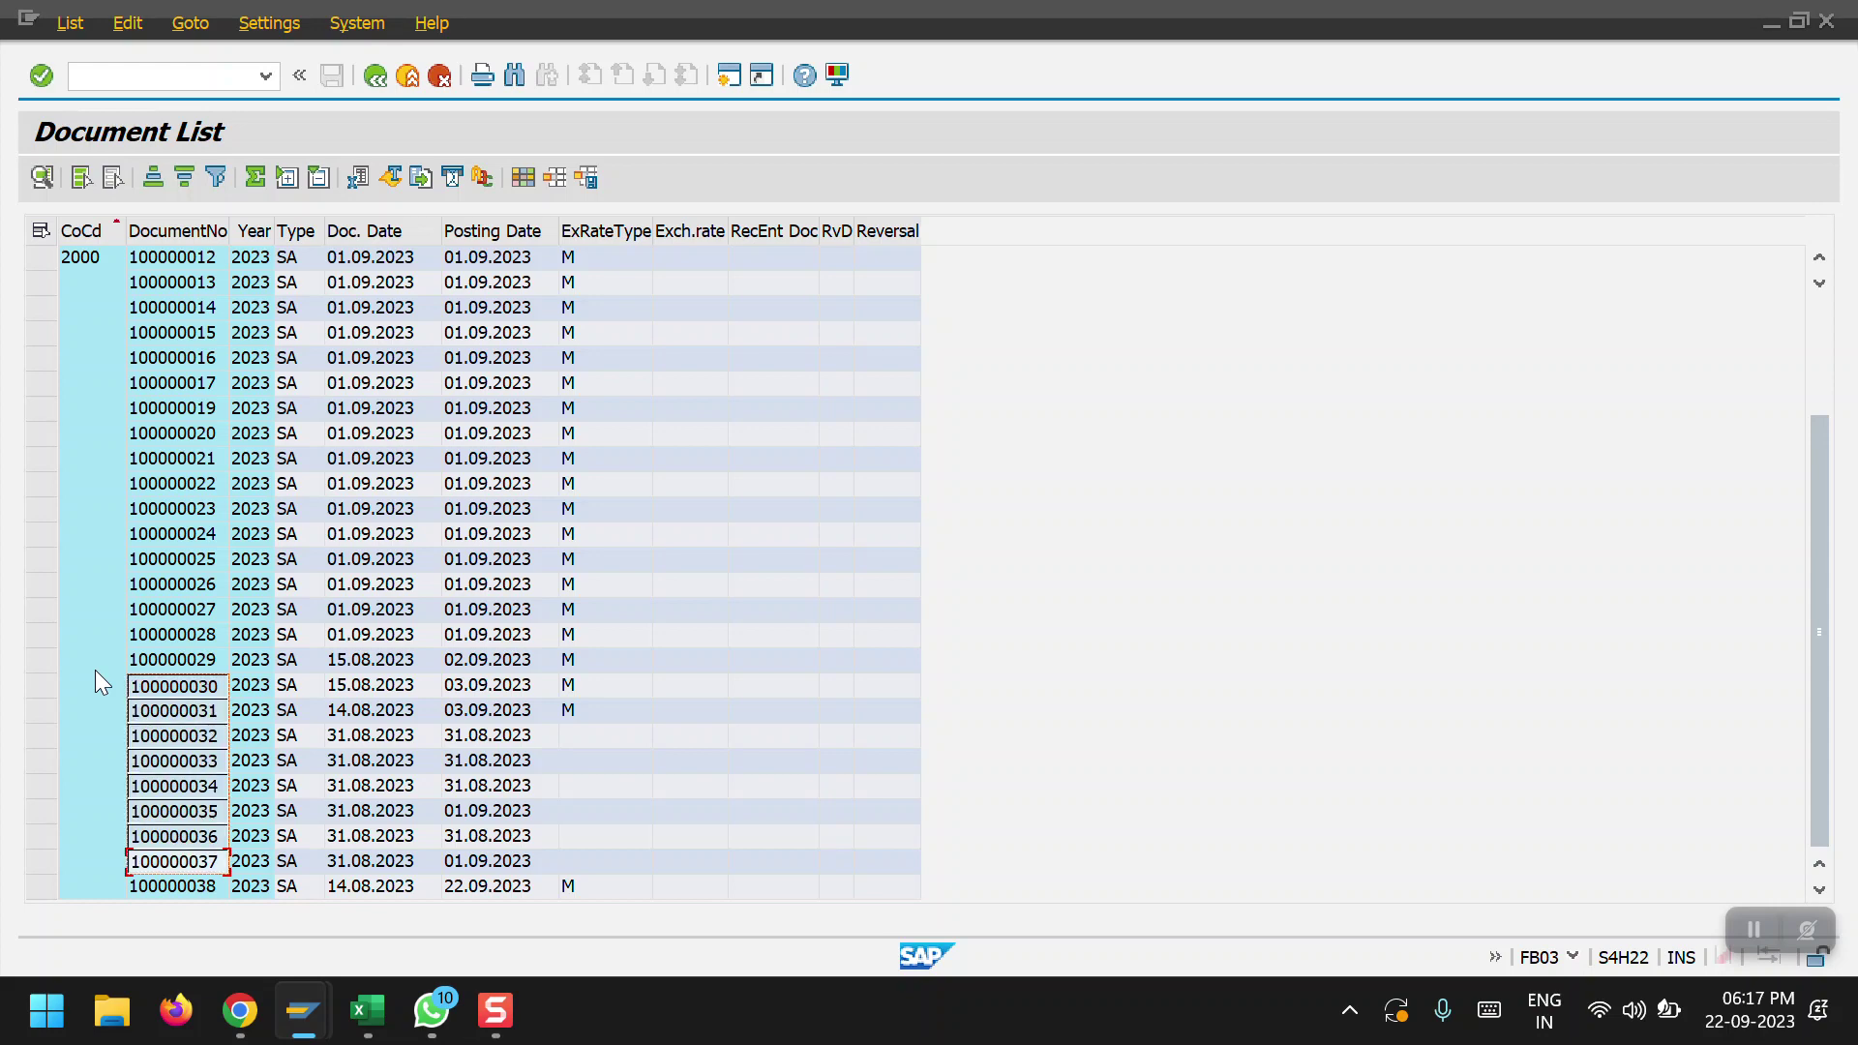
Paste the copied numbers as single values into the Document Number multiple selection of the mass reversal and apply the selection
{"action": "key", "text": "F3"}
{"action": "left_click", "coordinate": [532, 268]}
{"action": "left_click", "coordinate": [1029, 261]}
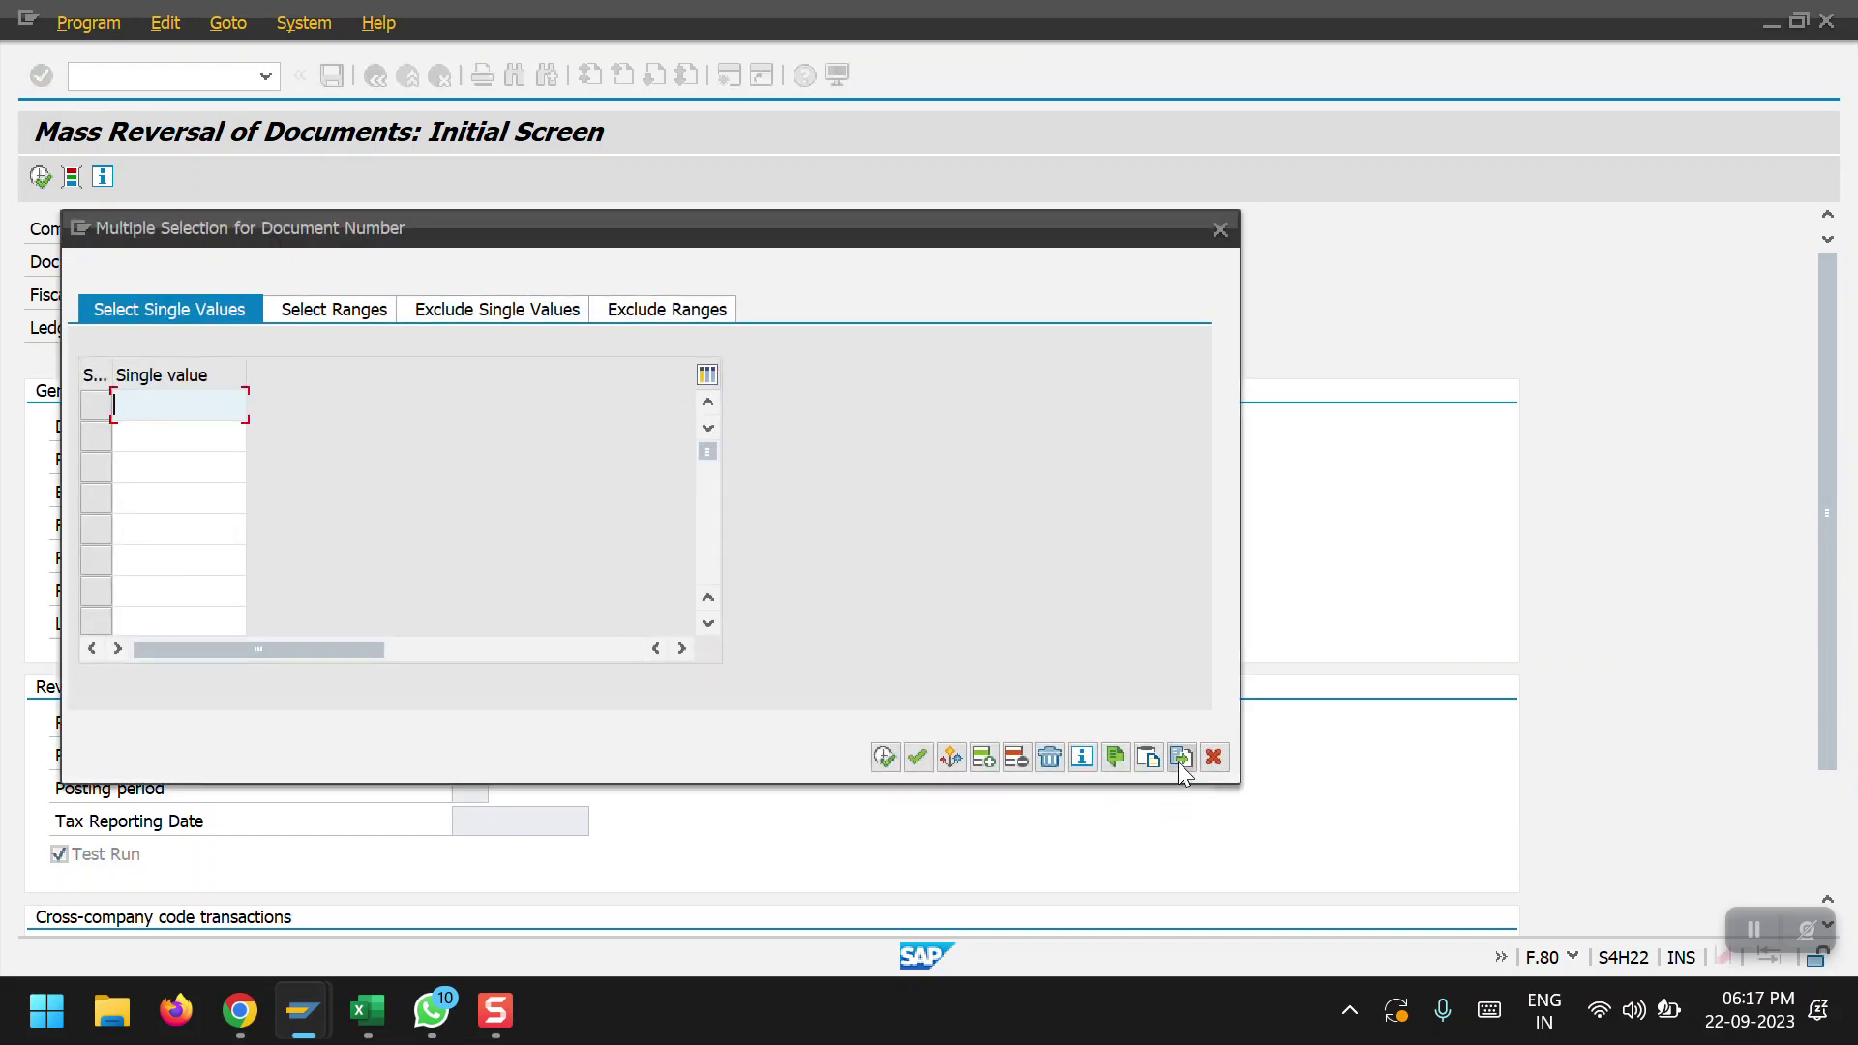
{"action": "left_click", "coordinate": [1151, 758]}
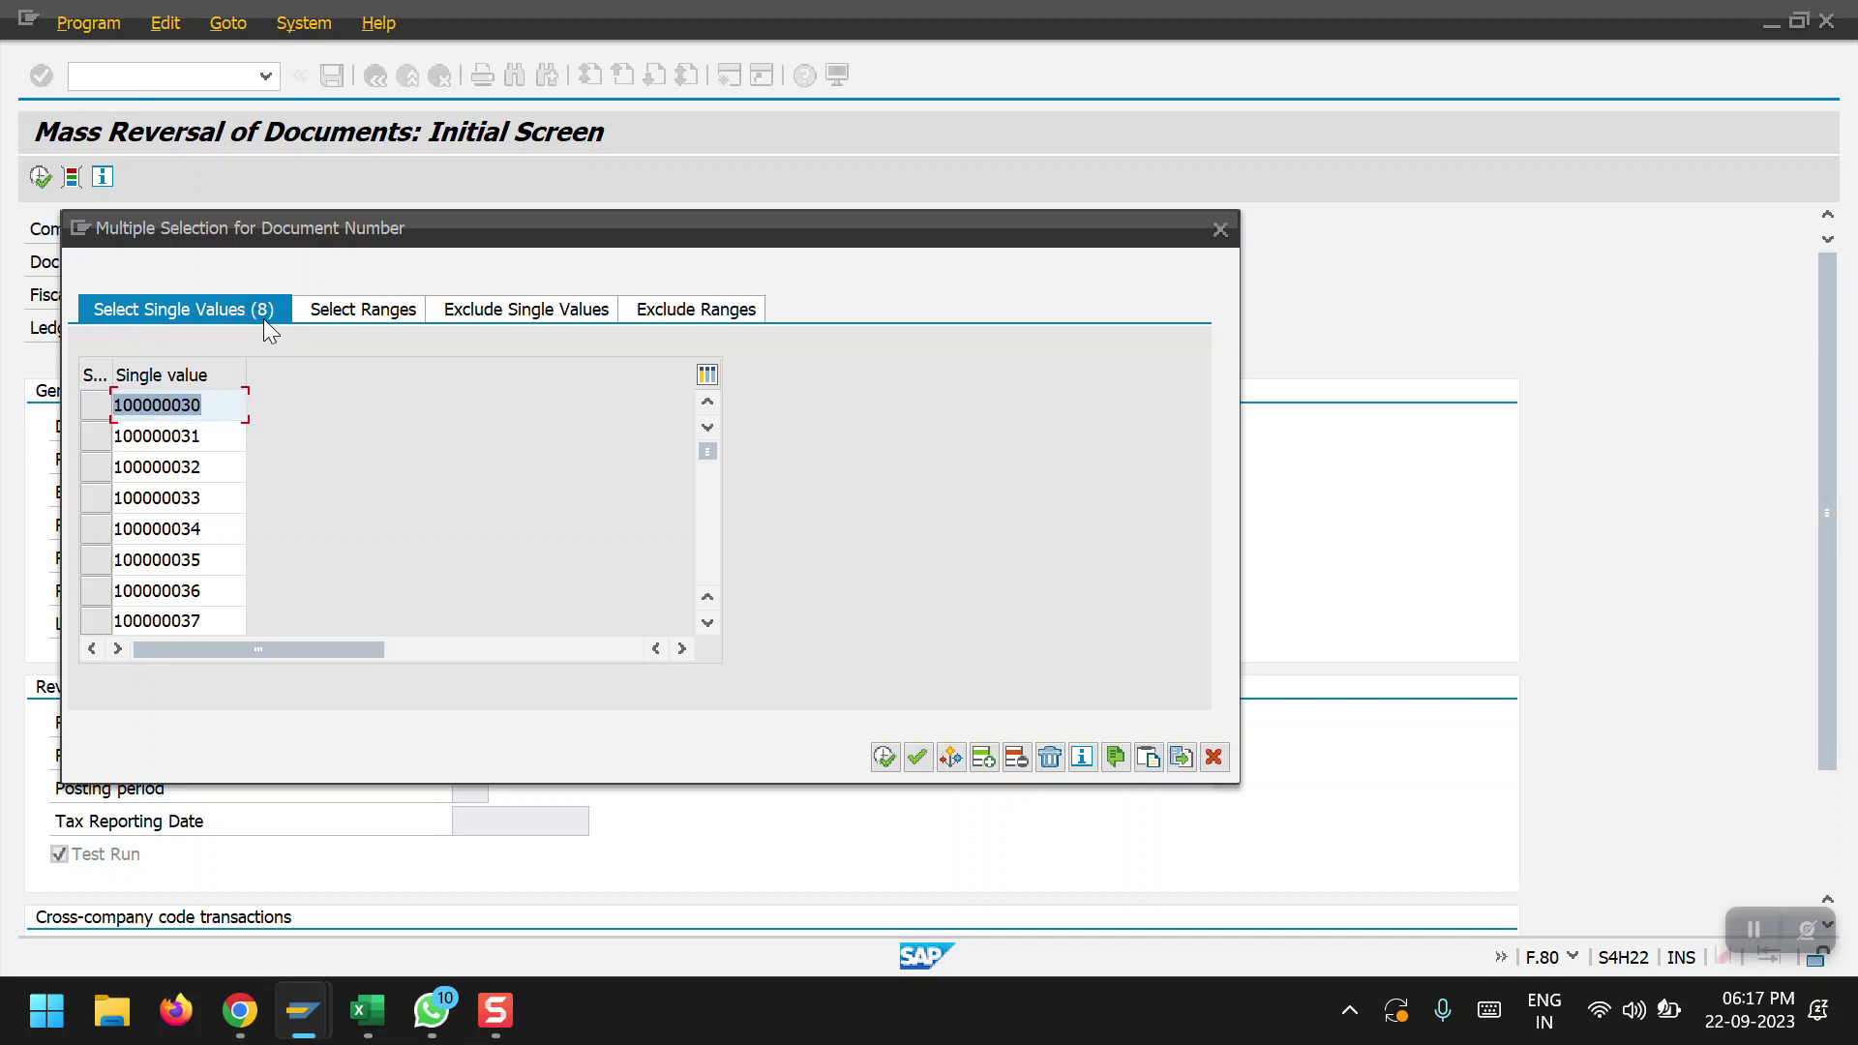
{"action": "left_click", "coordinate": [889, 761]}
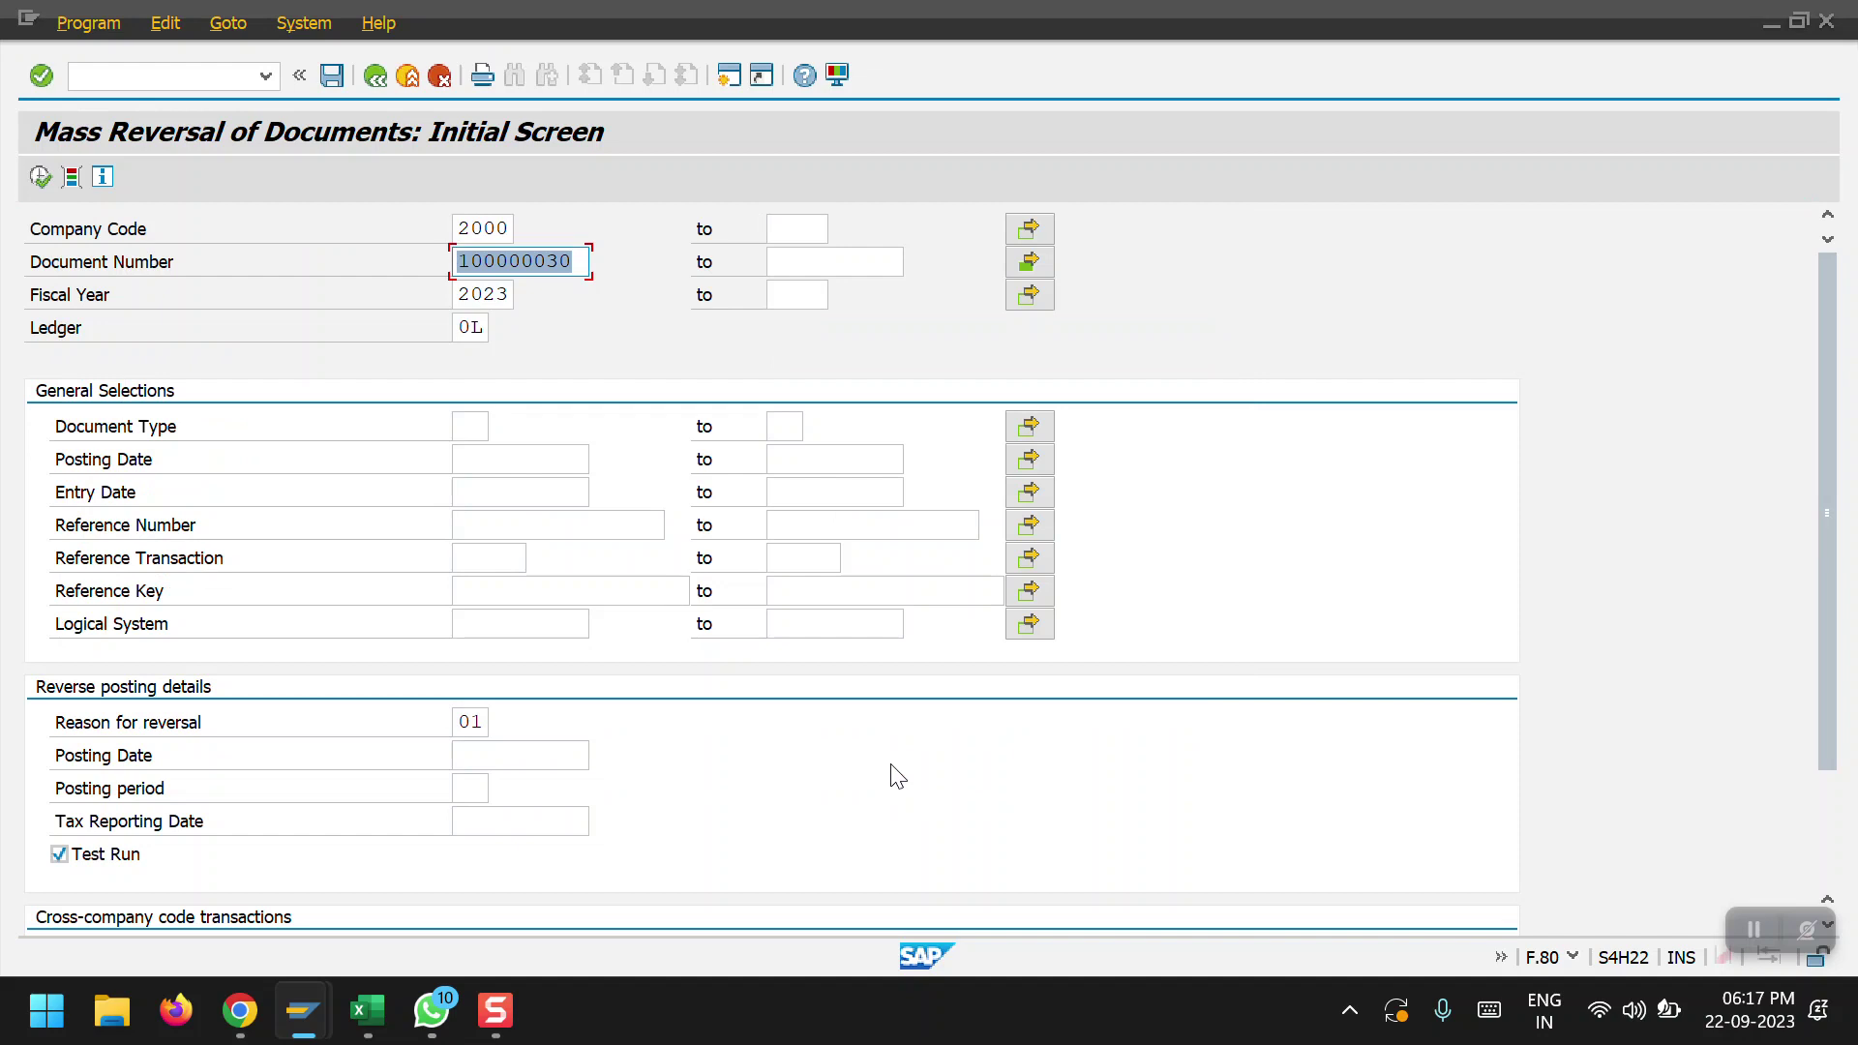
Execute the mass reversal as a test run, review the resulting document lists, and return to the initial screen
{"action": "scroll", "coordinate": [306, 655], "scroll_direction": "down", "scroll_amount": 5}
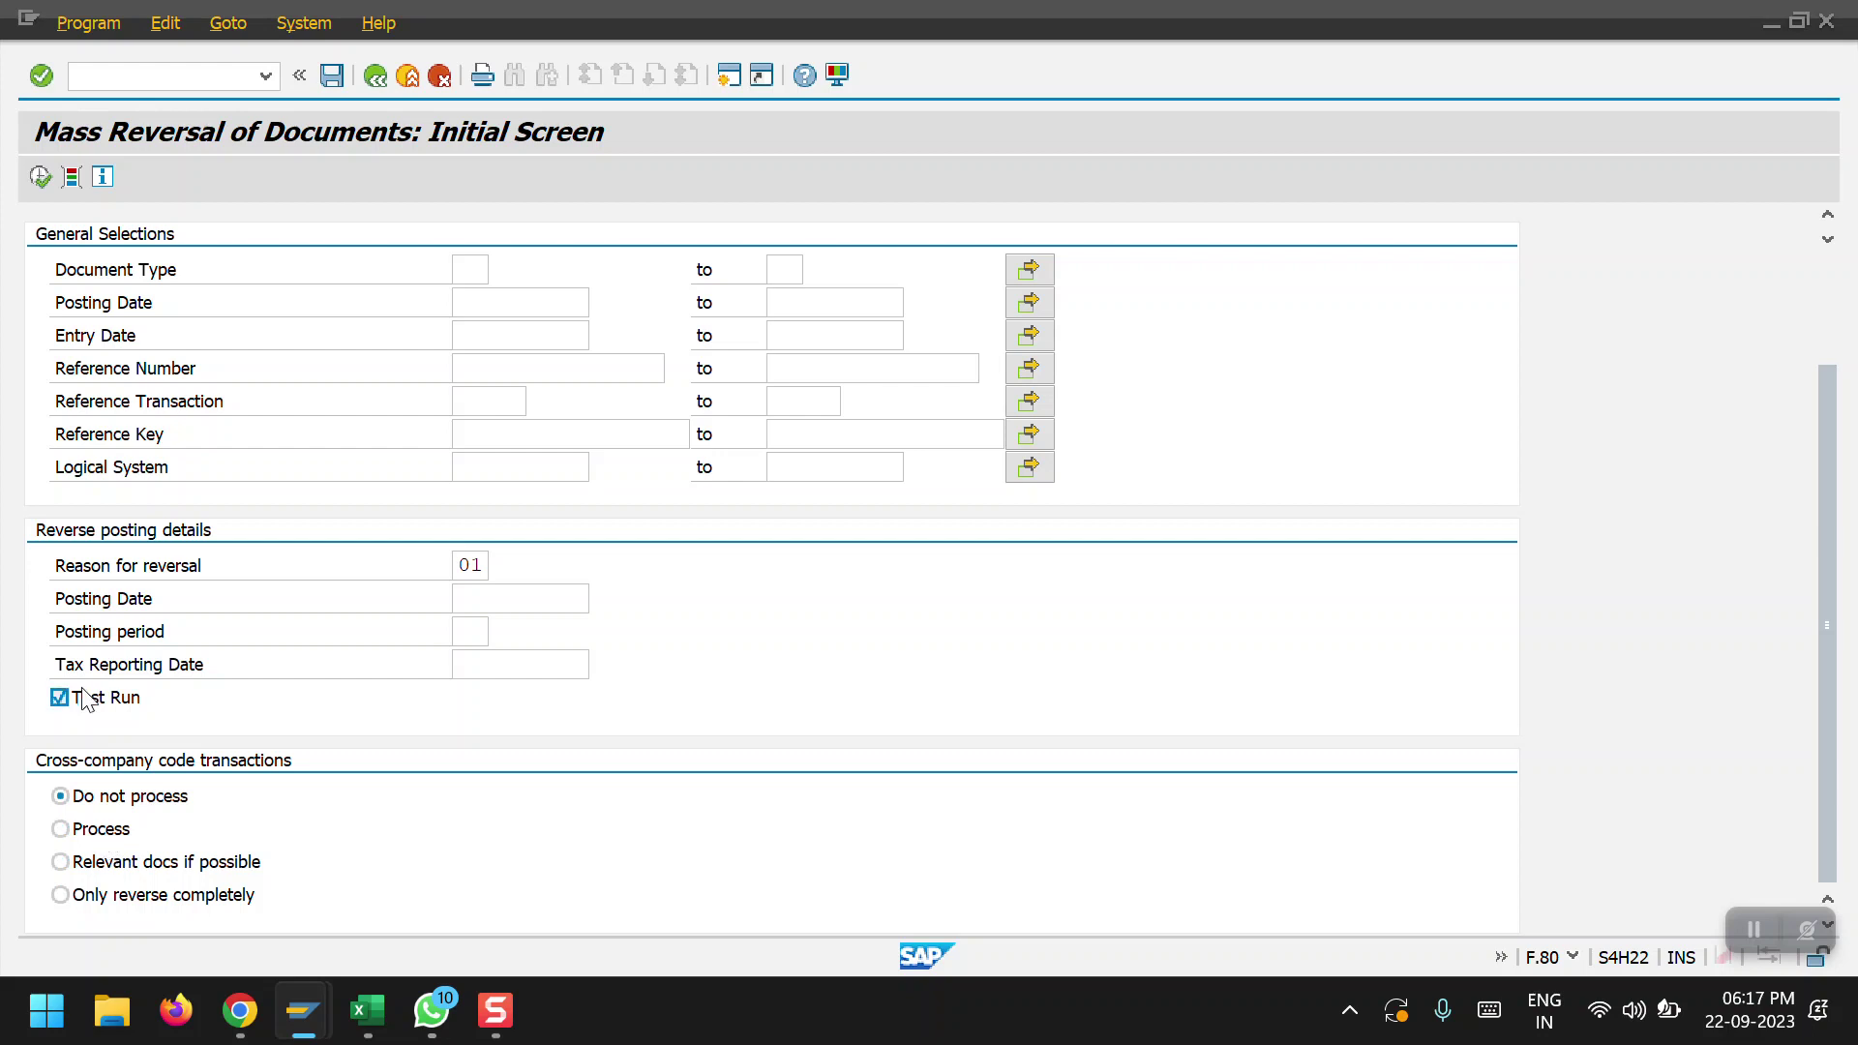
{"action": "left_click", "coordinate": [40, 177]}
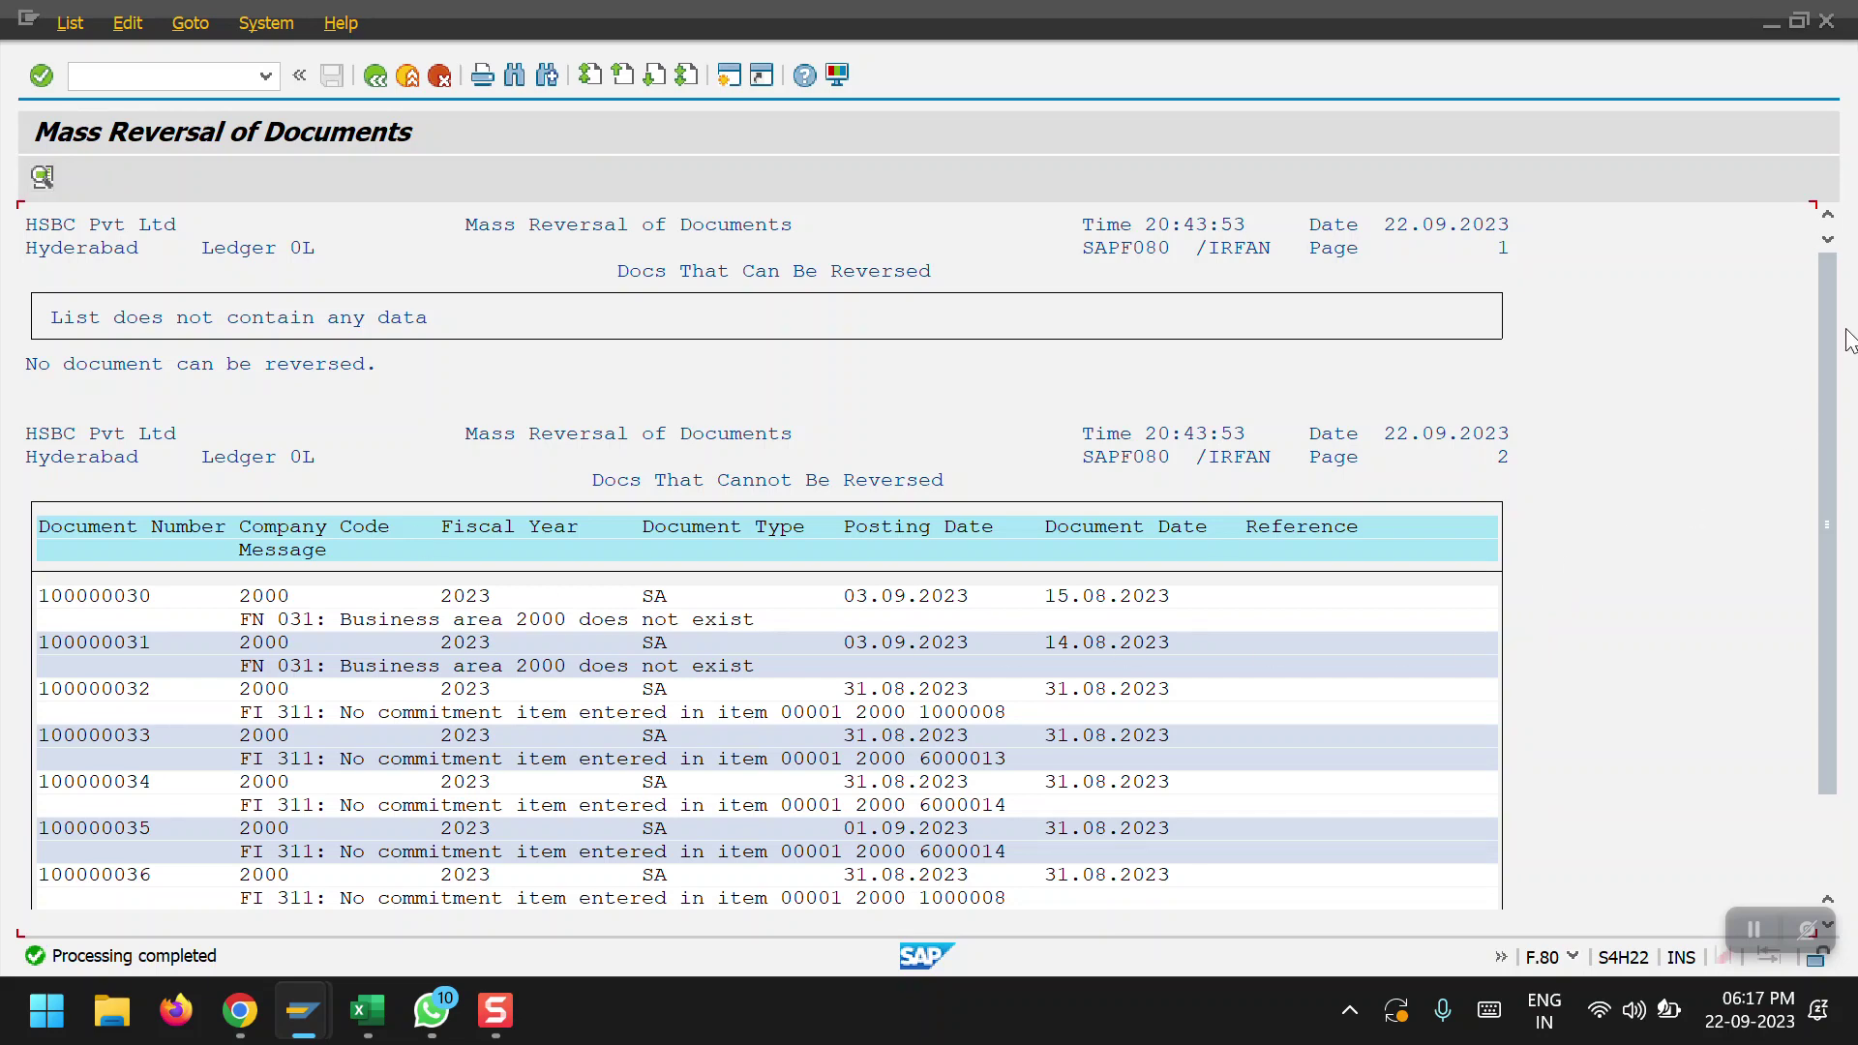
{"action": "left_click_drag", "start_coordinate": [1828, 444], "coordinate": [1828, 534]}
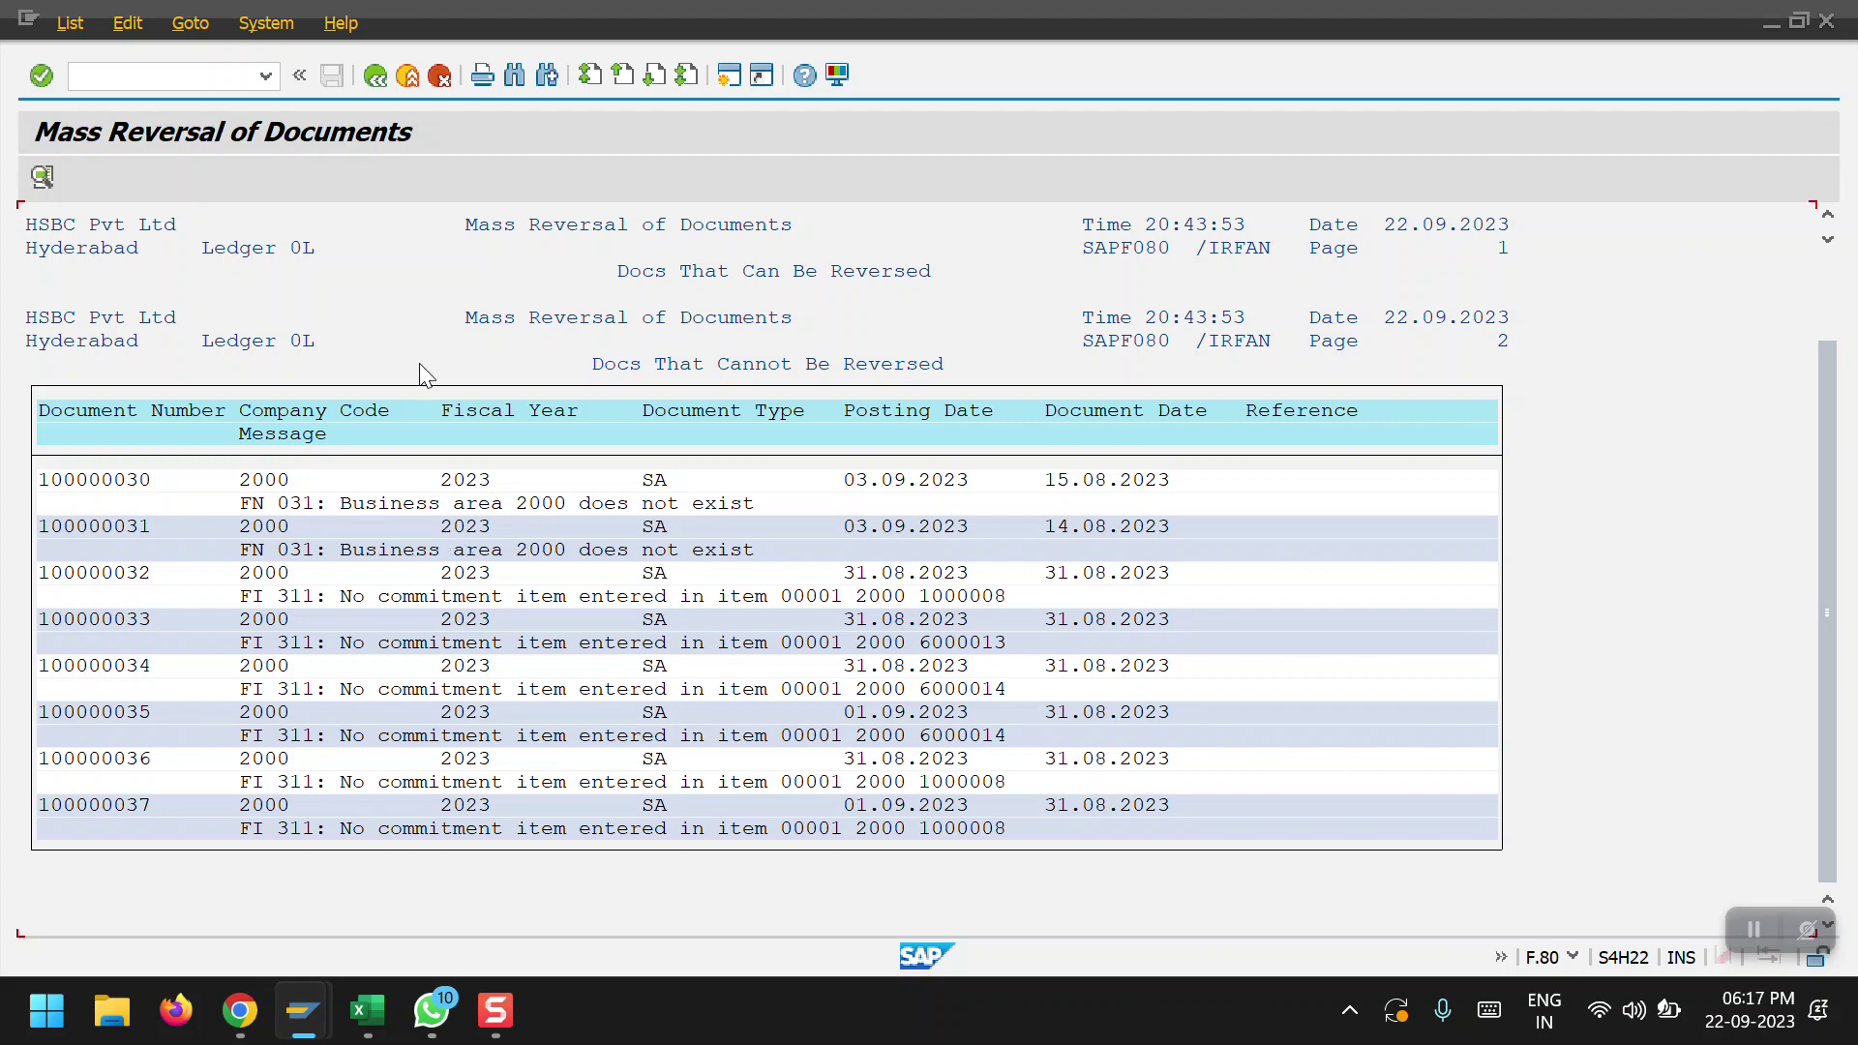
{"action": "left_click", "coordinate": [376, 77]}
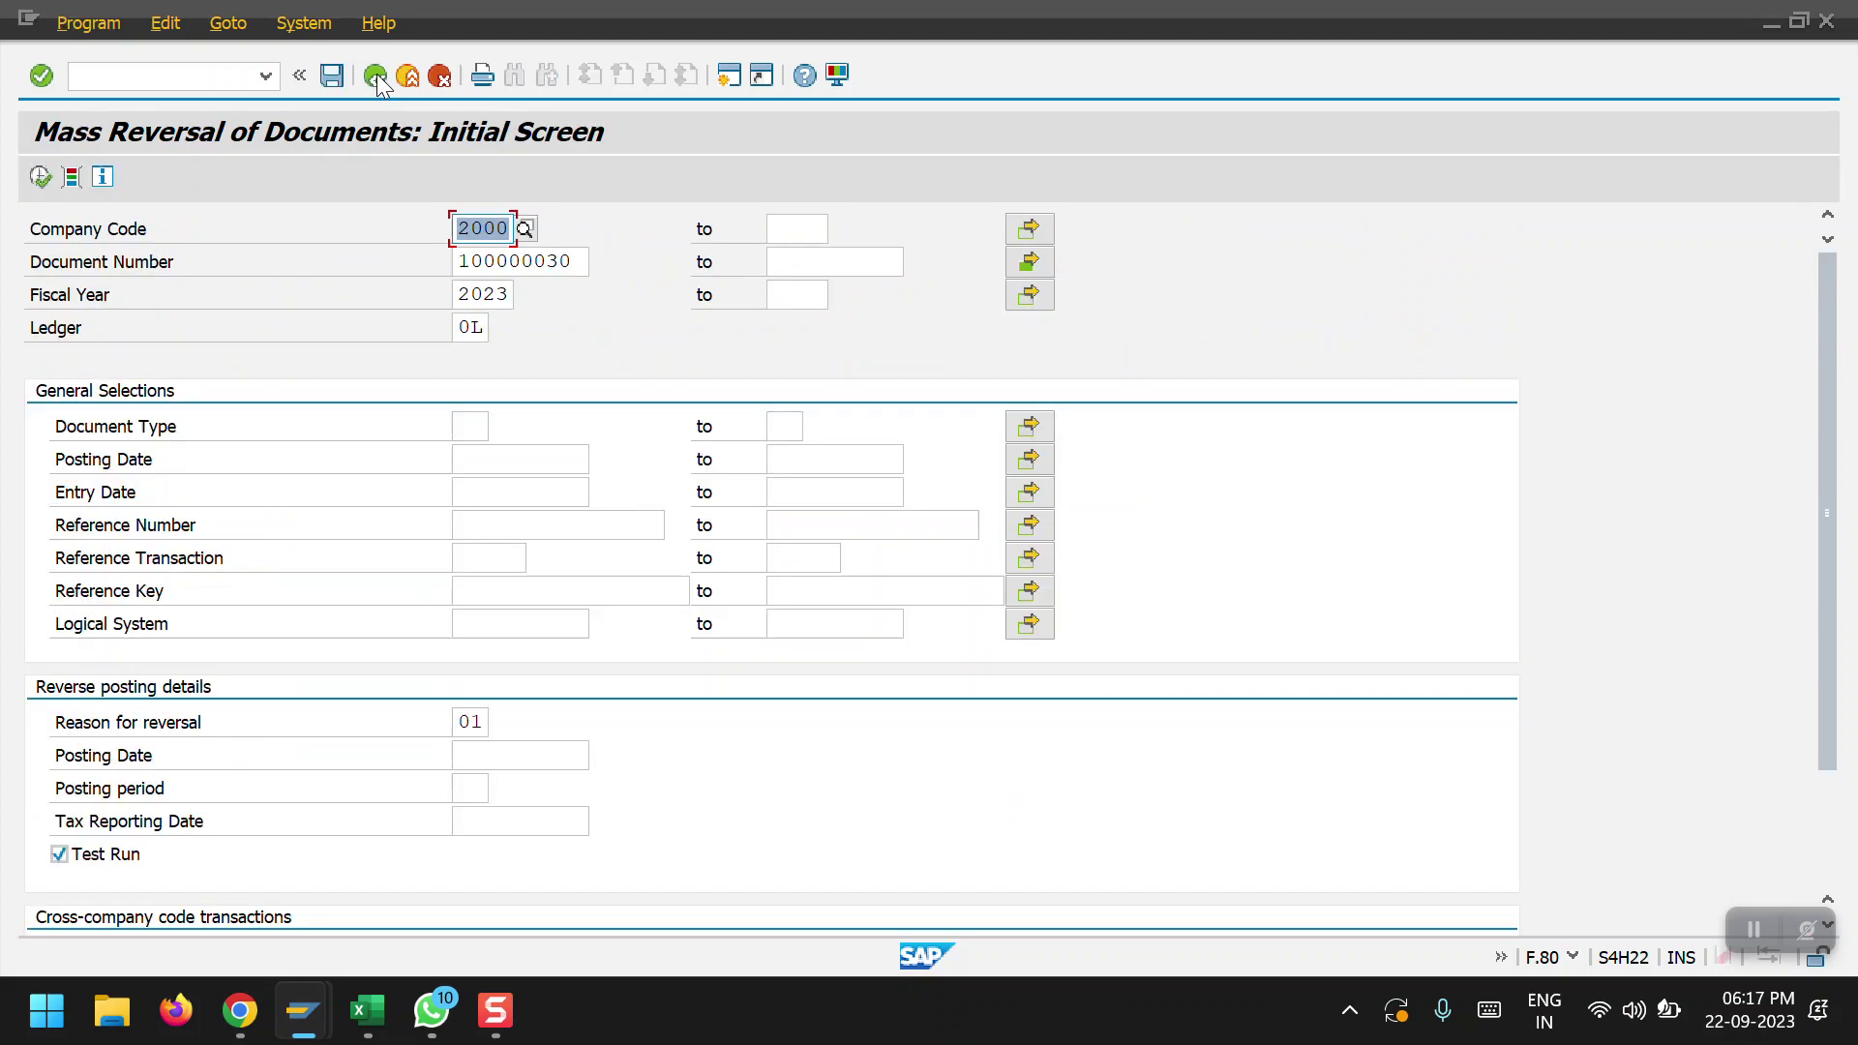
Turn off Test Run and set the cross-company code transactions option to Process for the mass reversal
{"action": "left_click", "coordinate": [105, 859]}
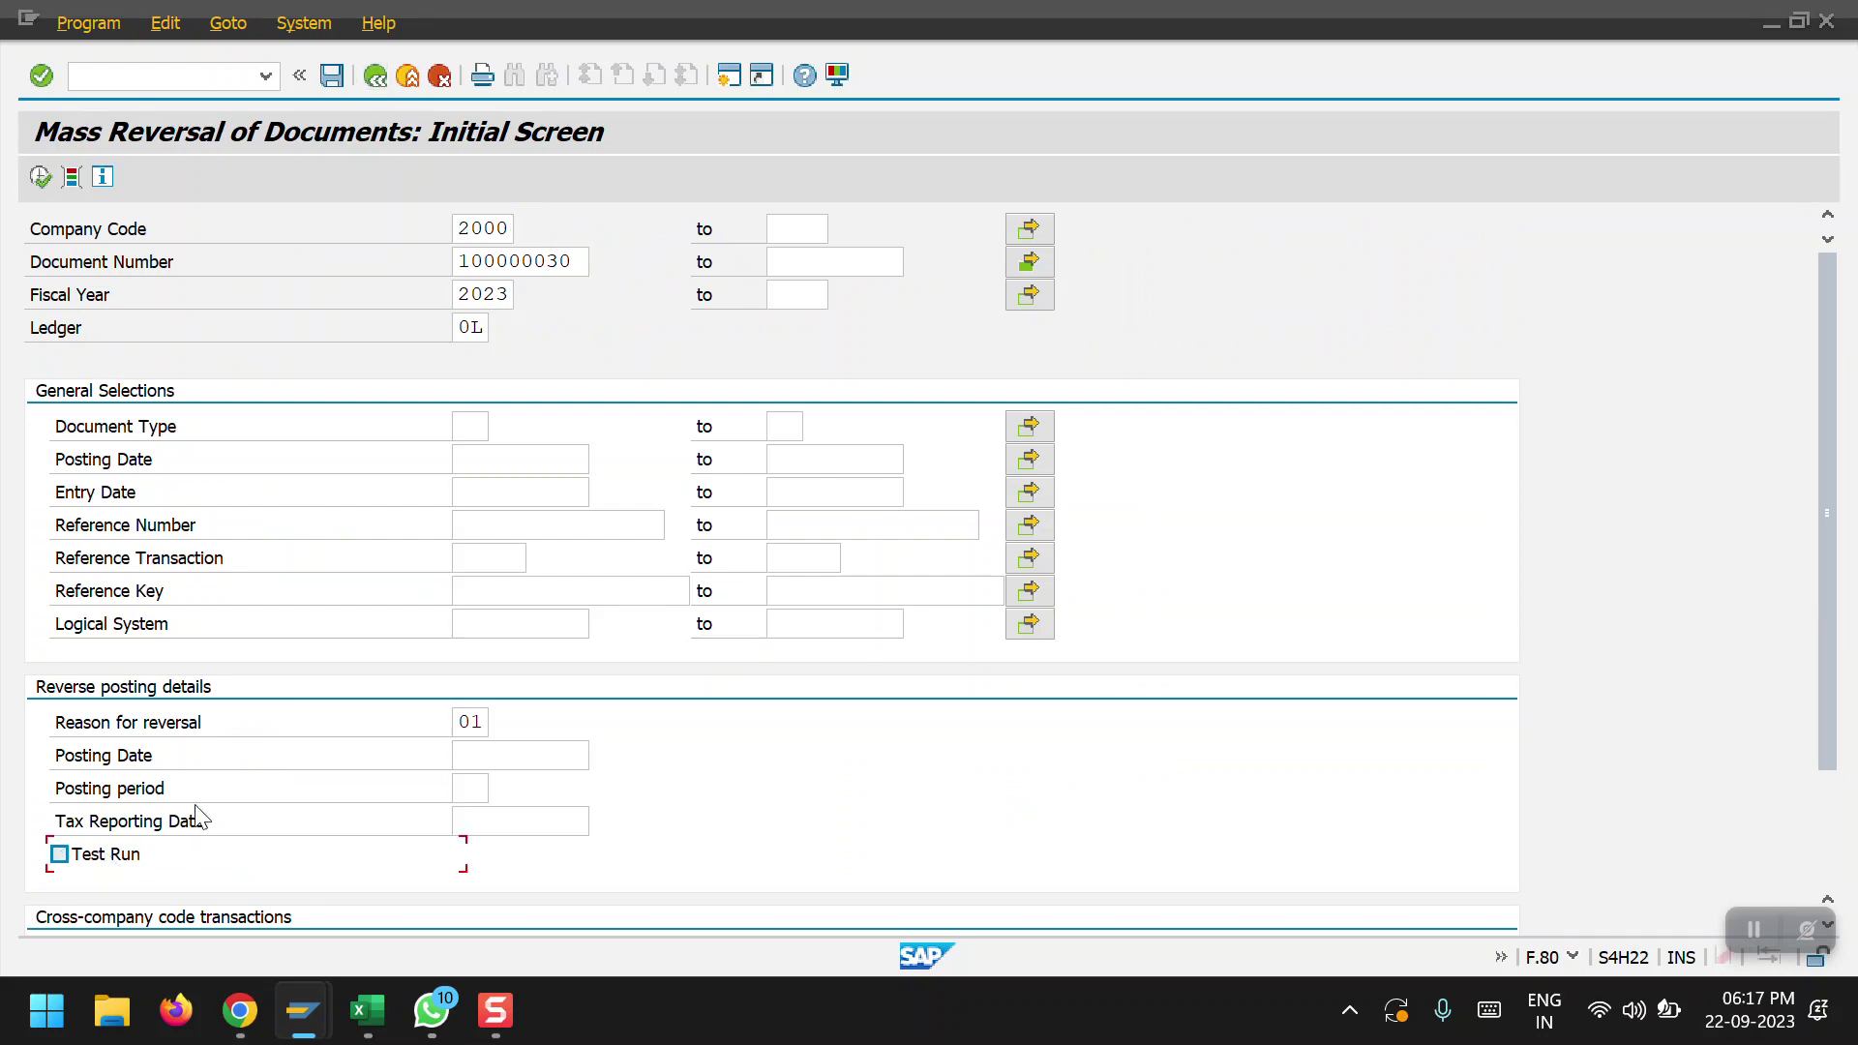
{"action": "scroll", "coordinate": [175, 917], "scroll_direction": "down", "scroll_amount": 1}
{"action": "scroll", "coordinate": [174, 917], "scroll_direction": "down", "scroll_amount": 2}
{"action": "left_click", "coordinate": [97, 883]}
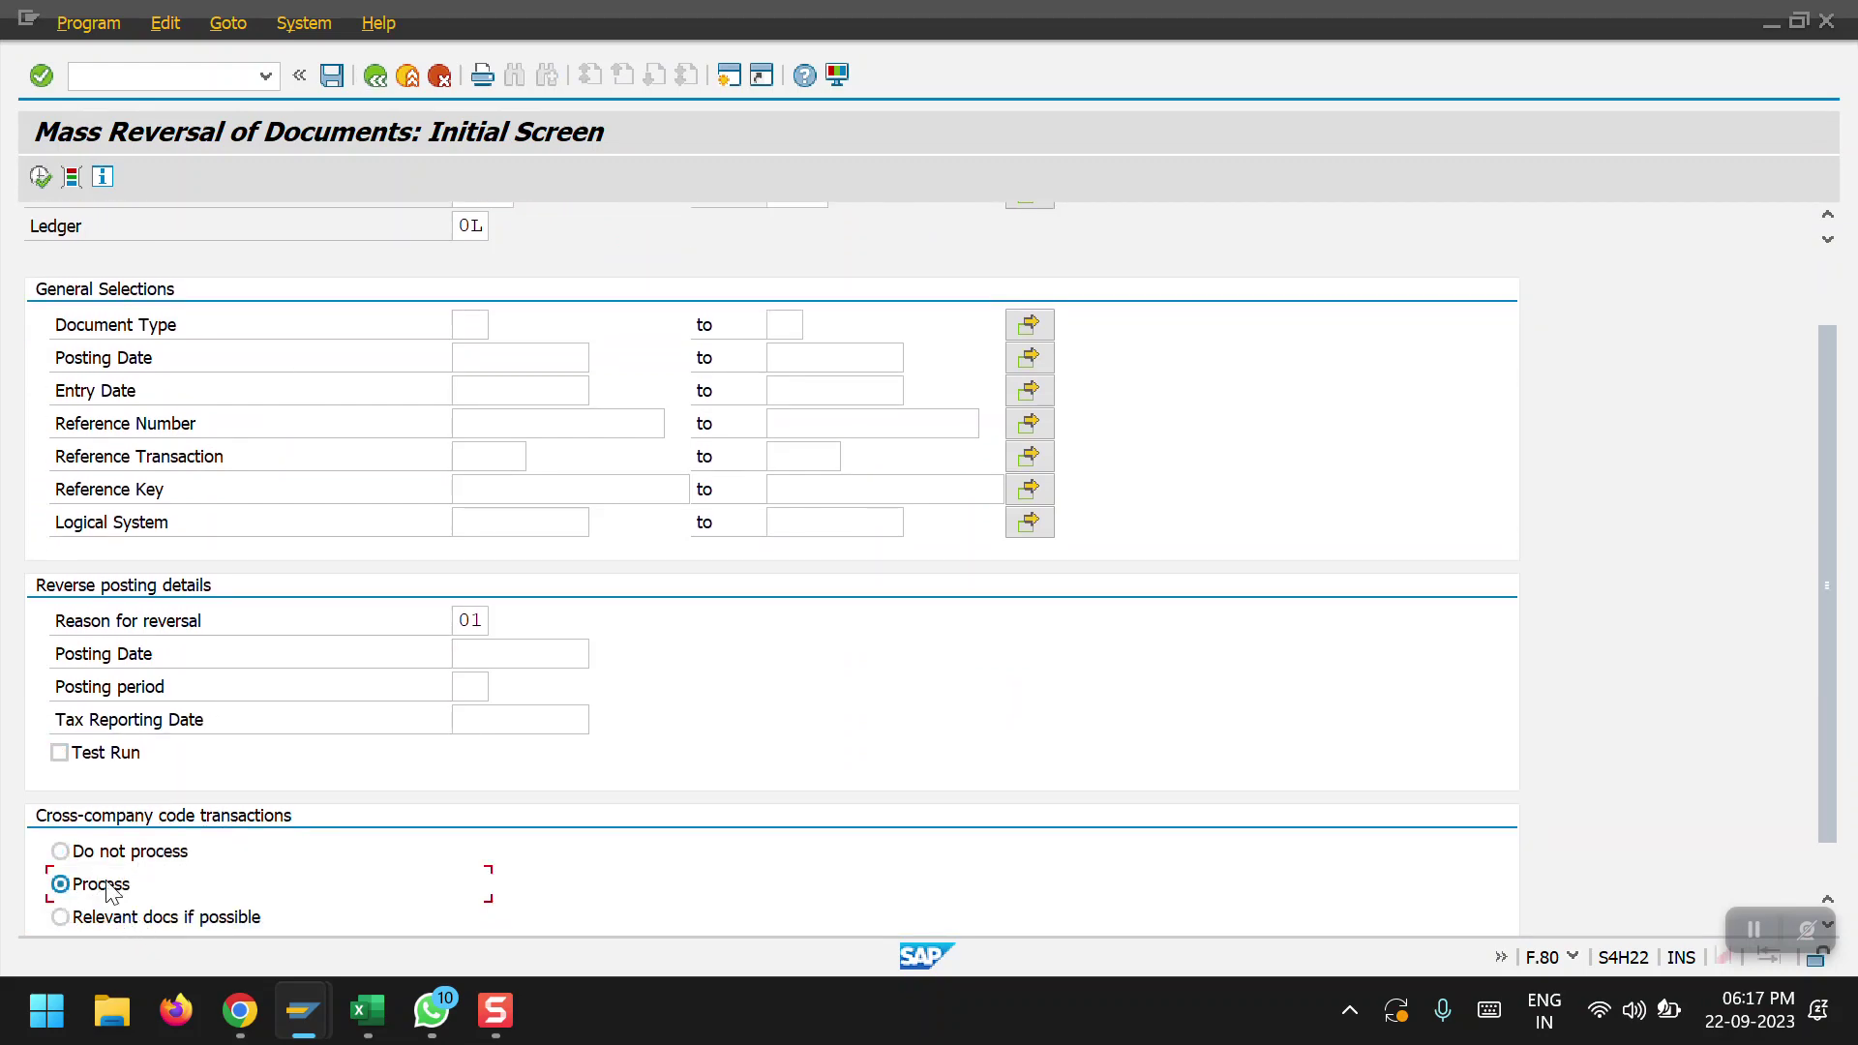
{"action": "scroll", "coordinate": [382, 834], "scroll_direction": "up", "scroll_amount": 2}
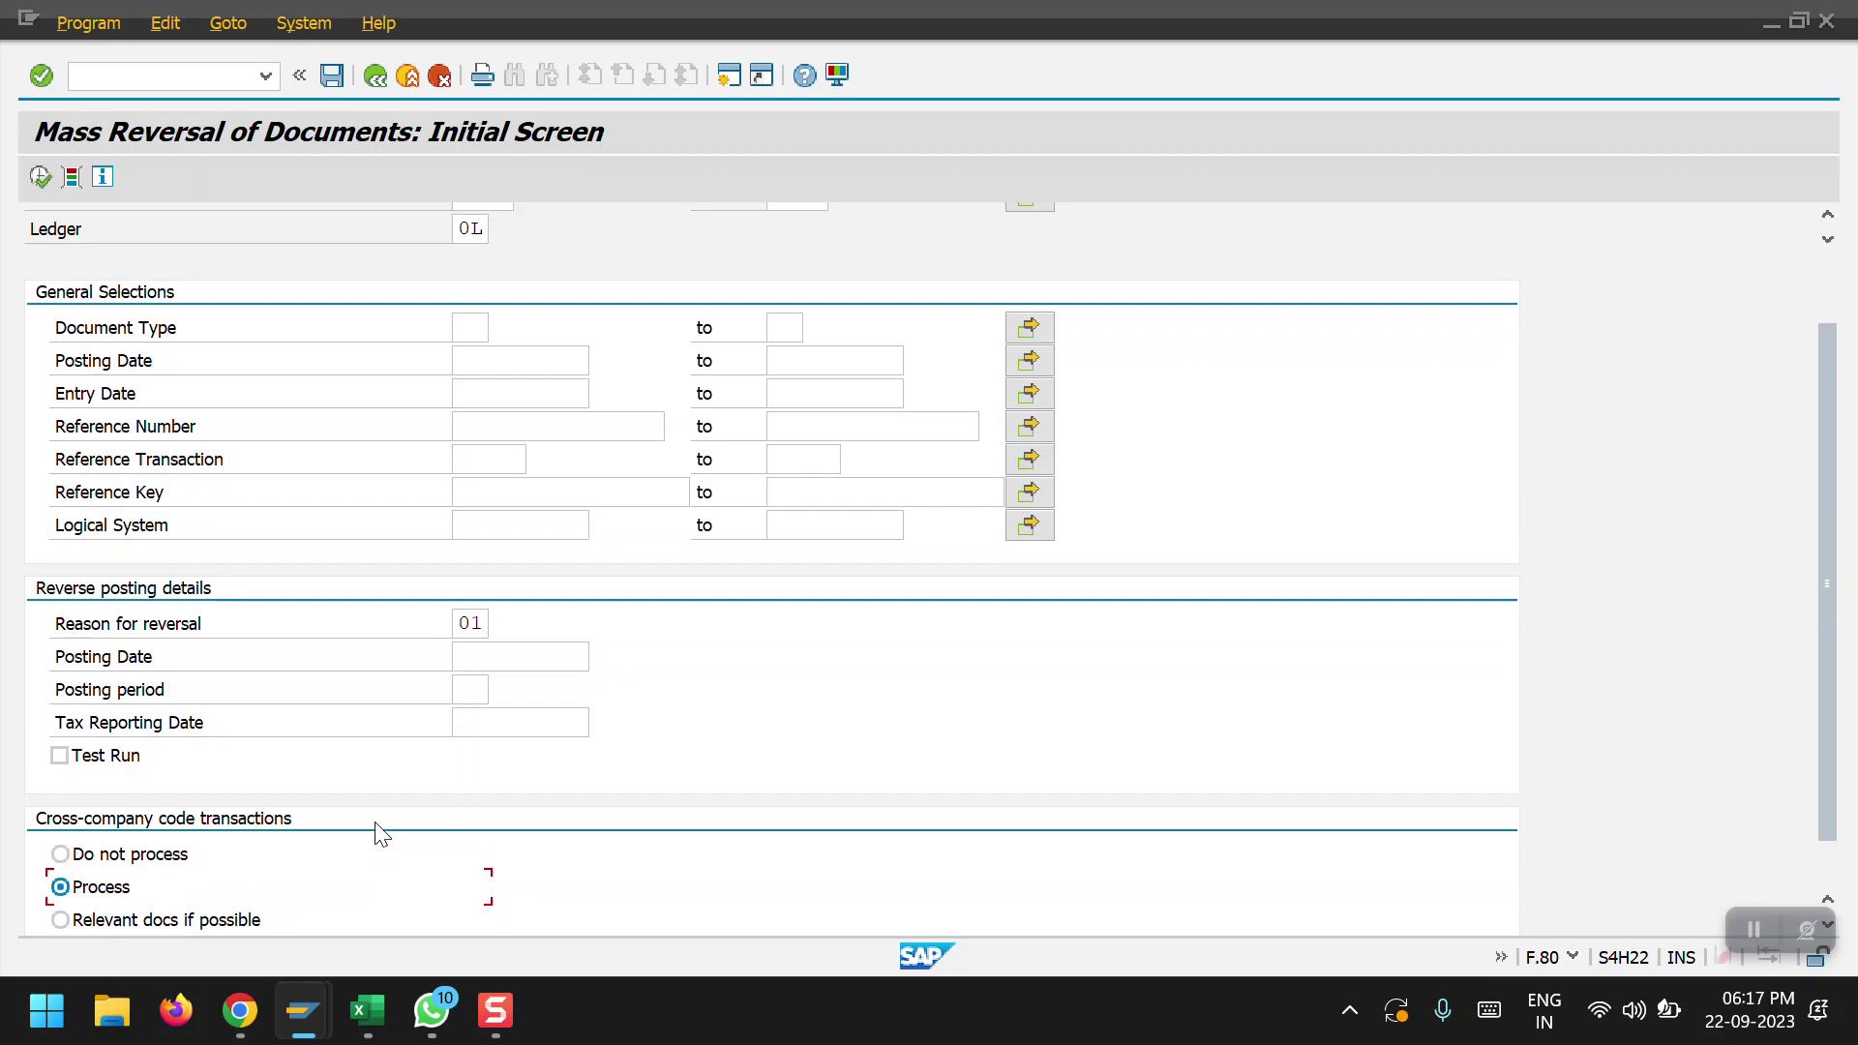
{"action": "scroll", "coordinate": [383, 834], "scroll_direction": "down", "scroll_amount": 1}
{"action": "scroll", "coordinate": [382, 834], "scroll_direction": "up", "scroll_amount": 4}
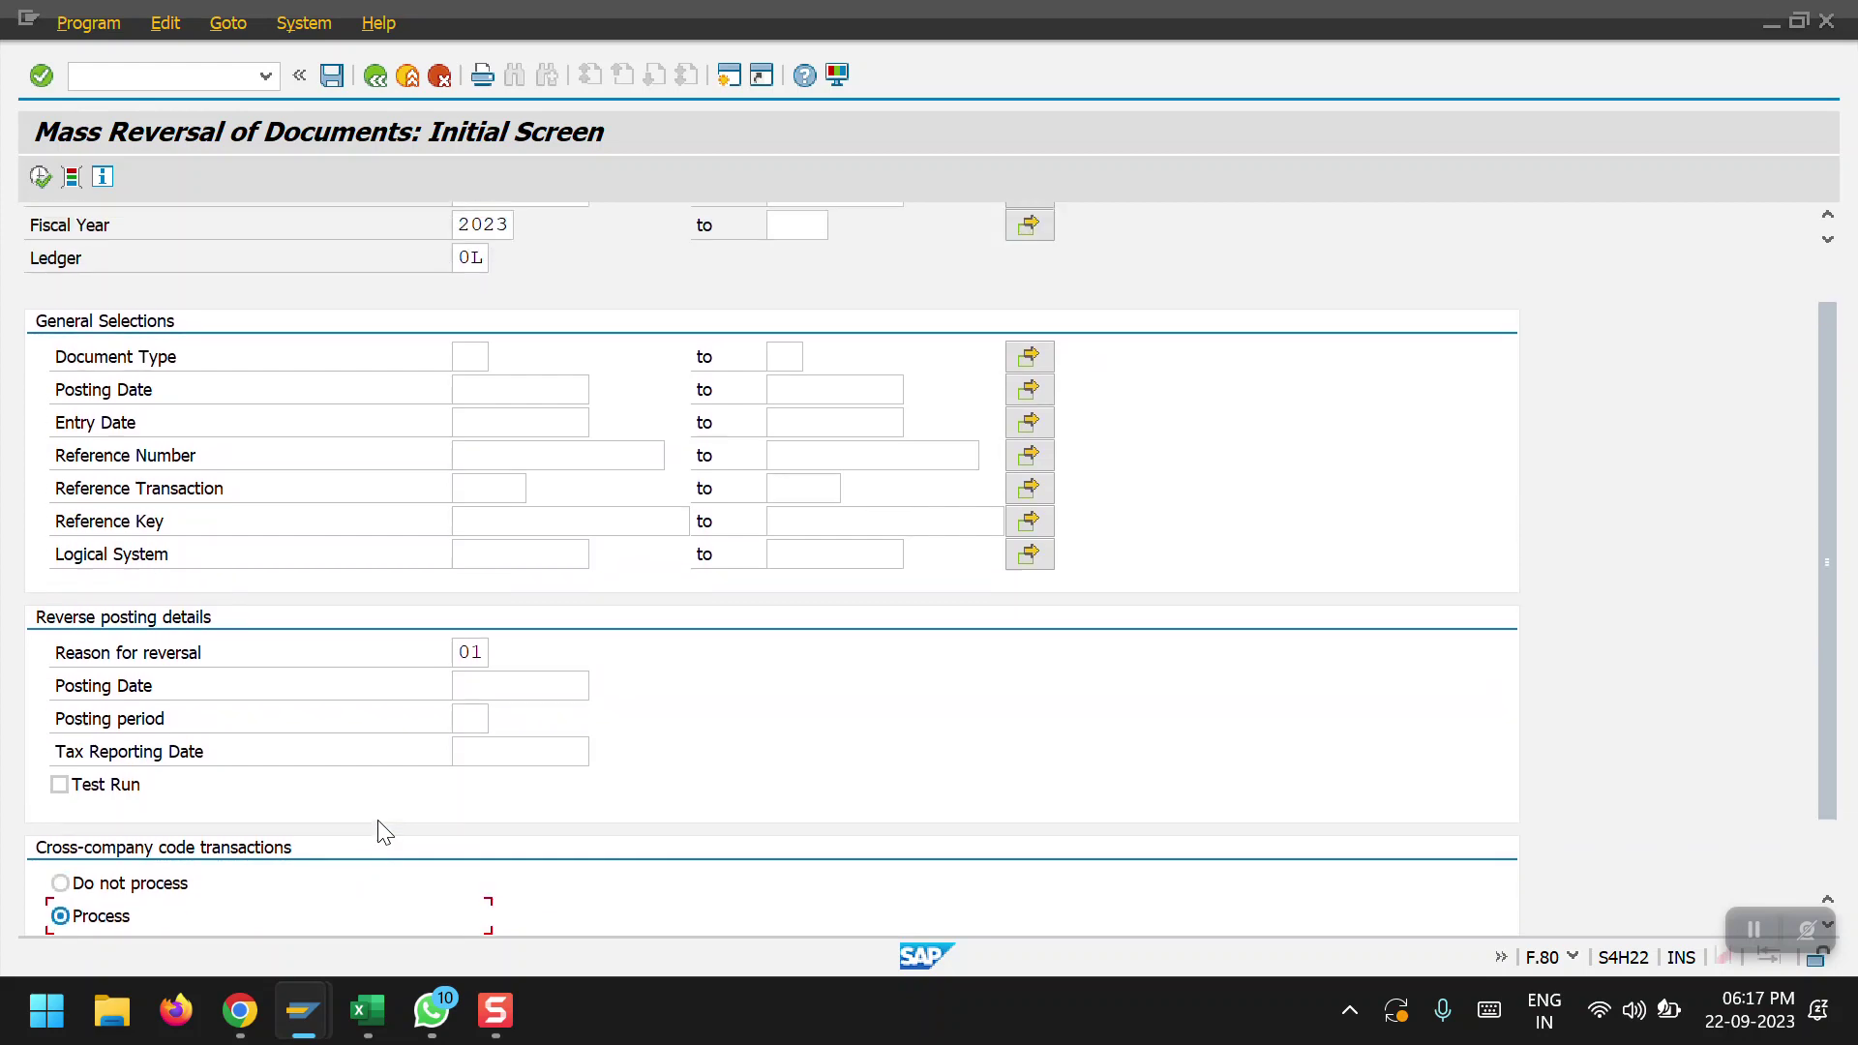
Set the reversal posting date to 22.09.2023 and execute the mass reversal
{"action": "left_click", "coordinate": [499, 757]}
{"action": "type", "text": "22.09.2023"}
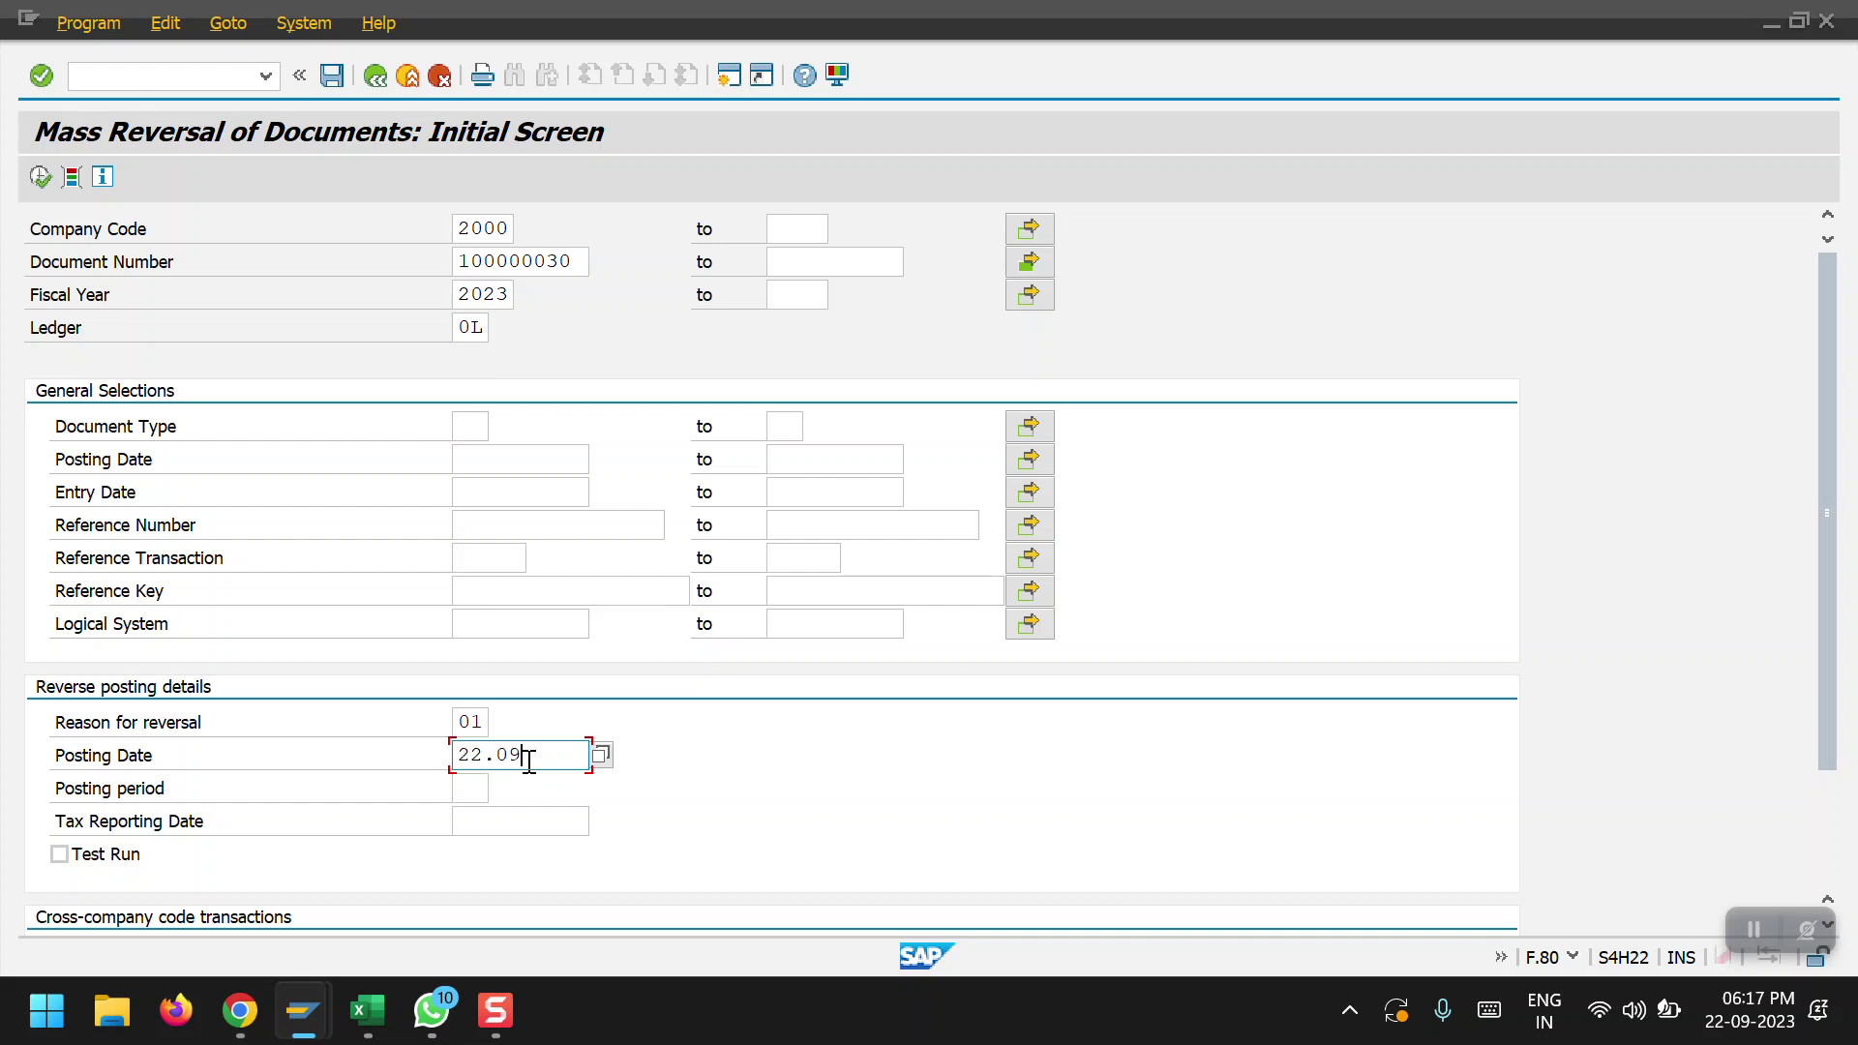
{"action": "key", "text": "Return"}
{"action": "left_click", "coordinate": [41, 178]}
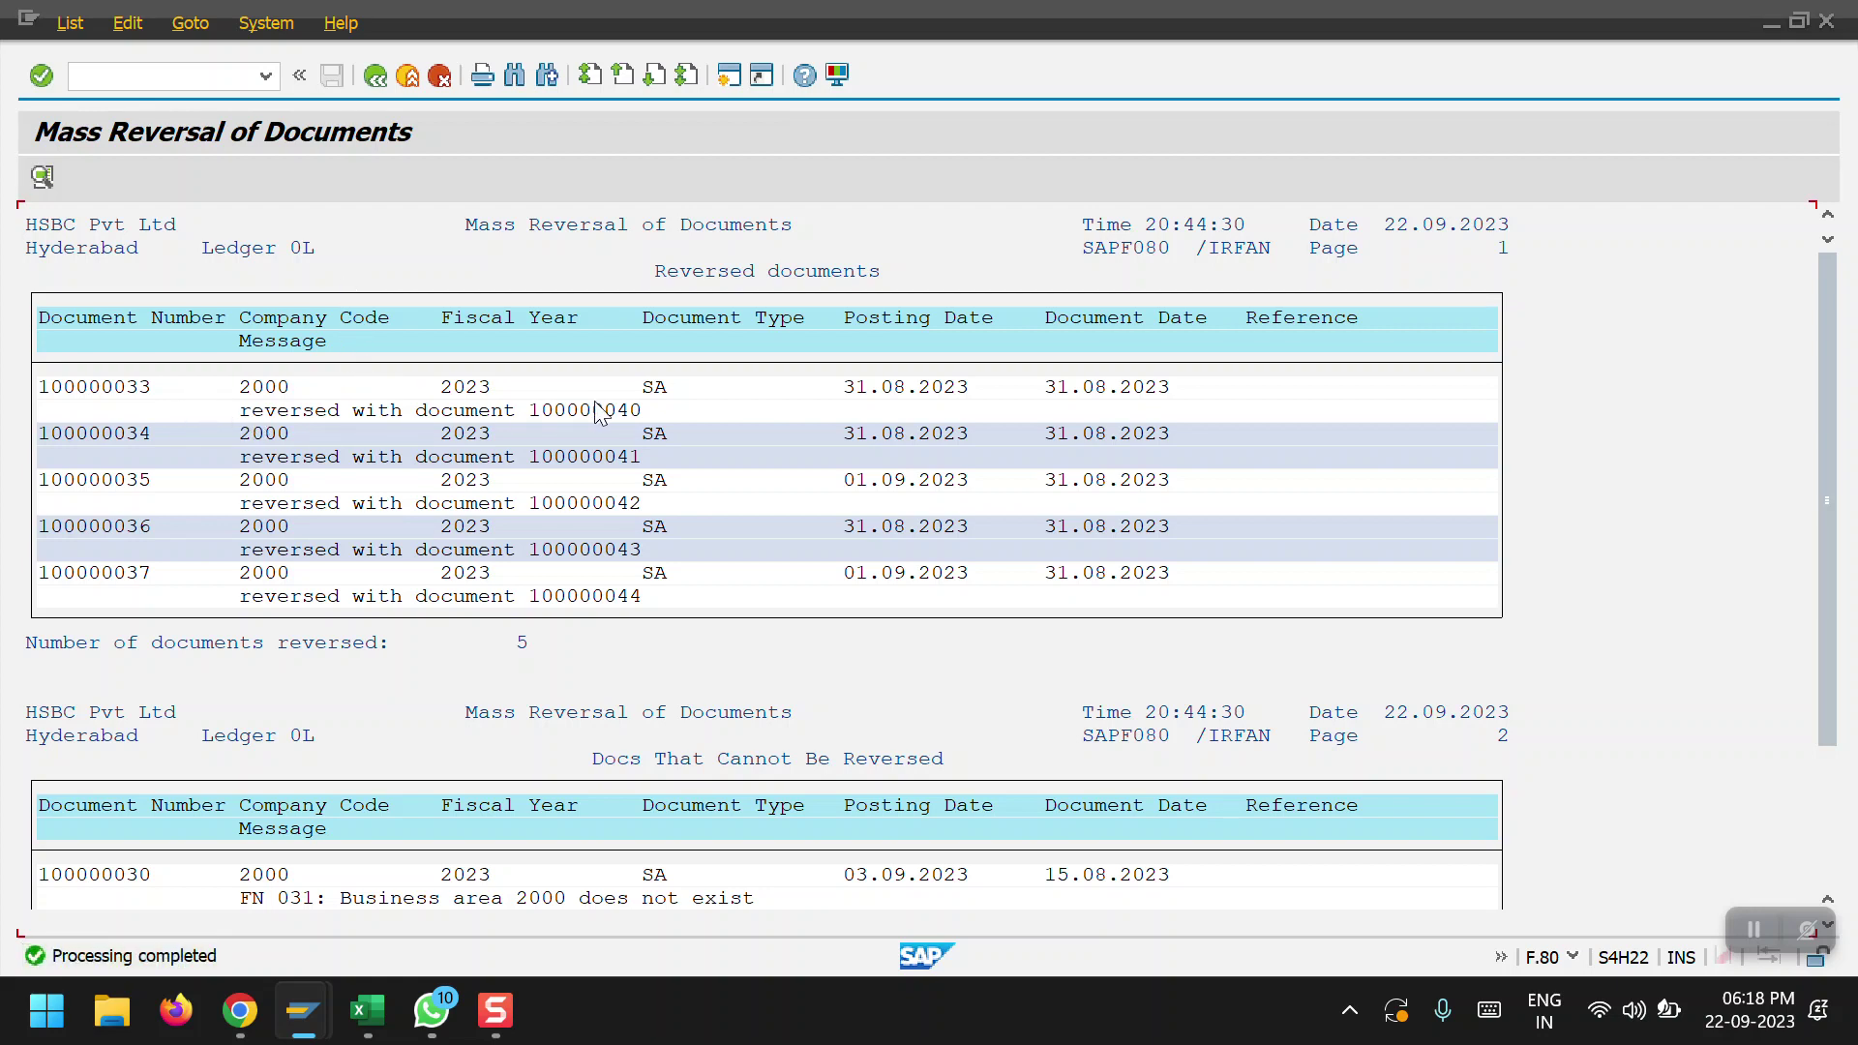
Review the mass reversal log for both the reversed documents and those that cannot be reversed
{"action": "left_click_drag", "start_coordinate": [1834, 414], "coordinate": [1844, 663]}
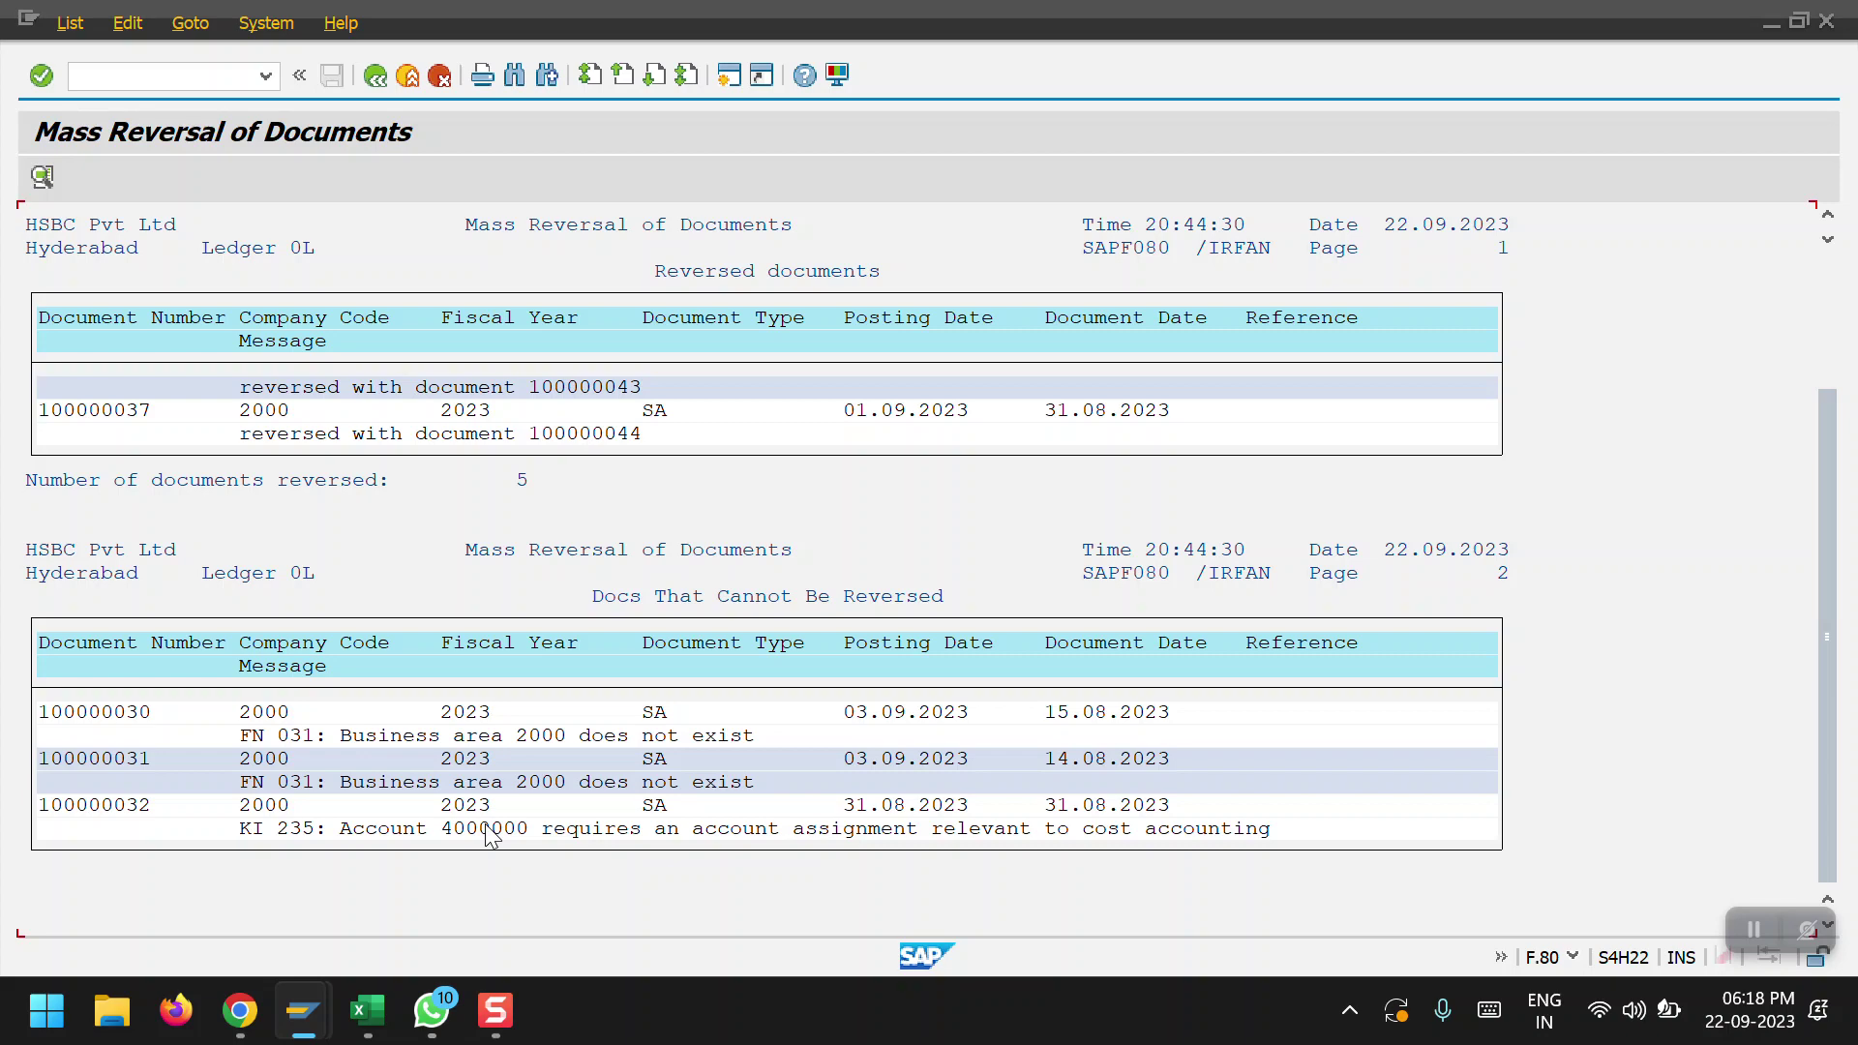
{"action": "left_click_drag", "start_coordinate": [1828, 732], "coordinate": [1855, 487]}
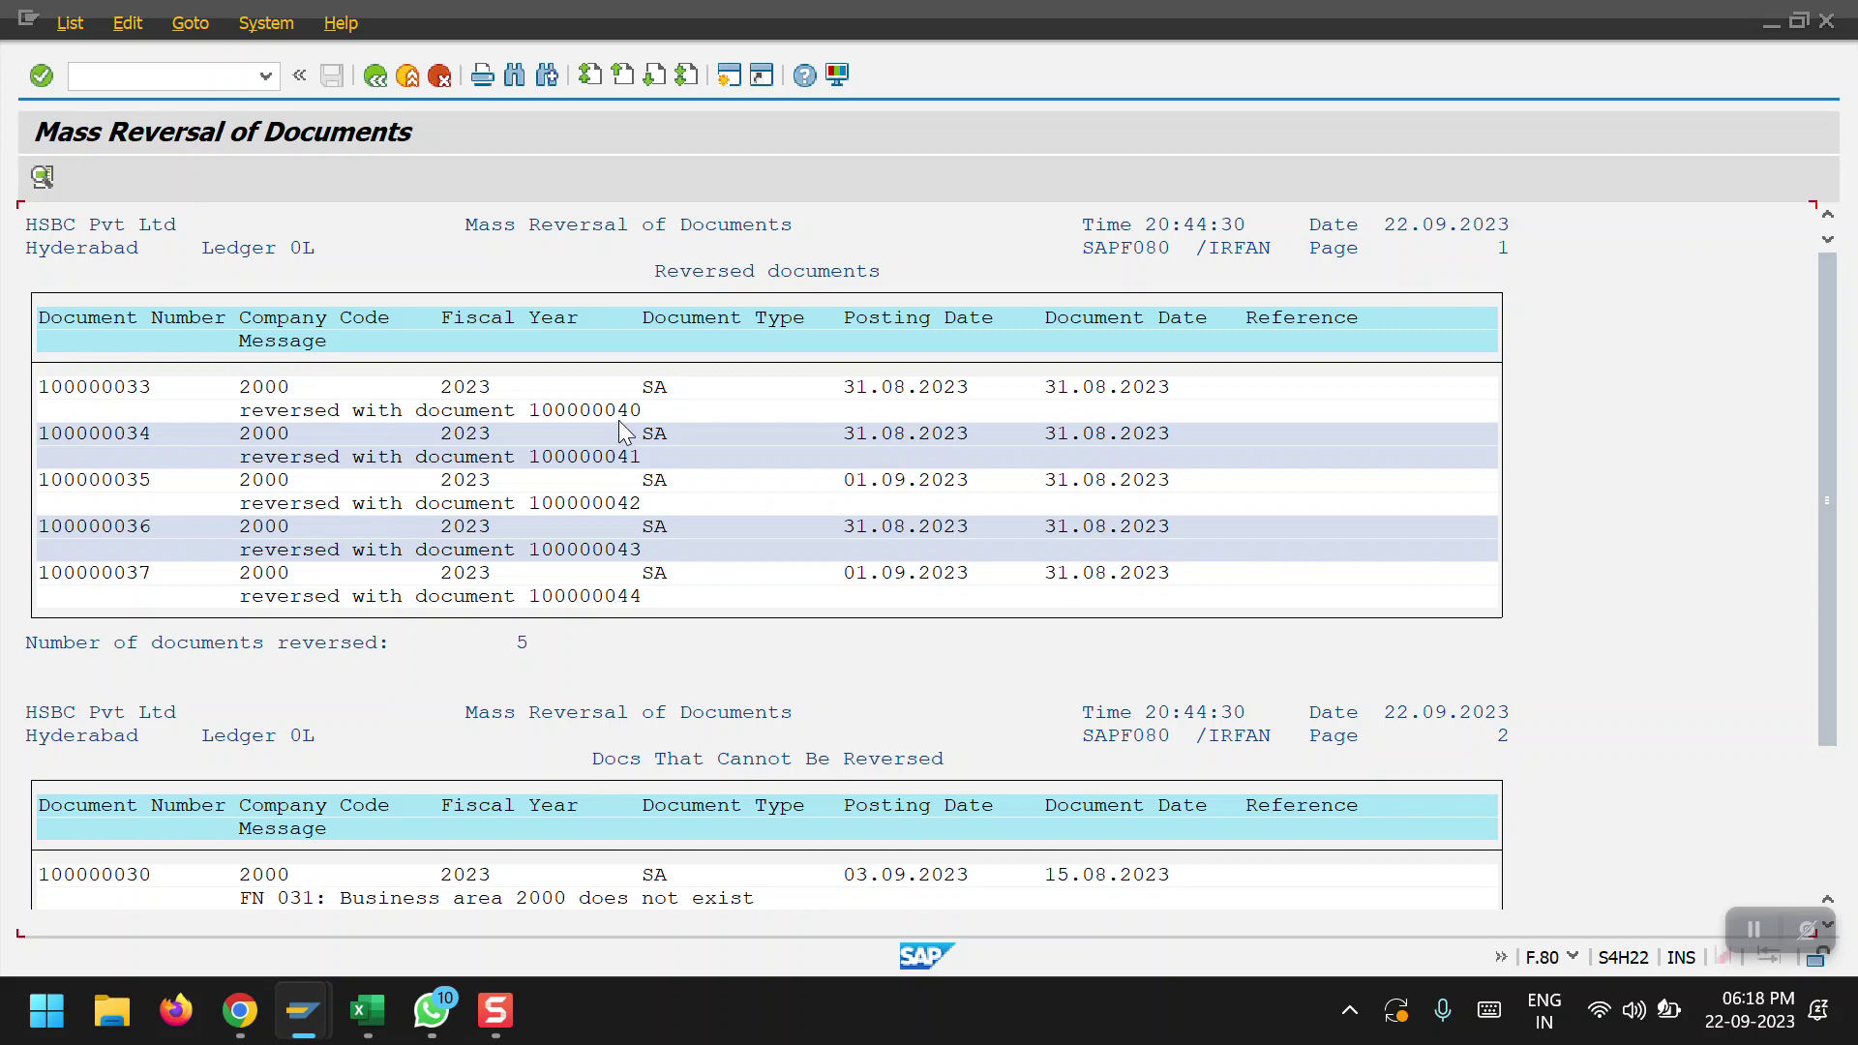
{"action": "mouse_move", "coordinate": [300, 1024]}
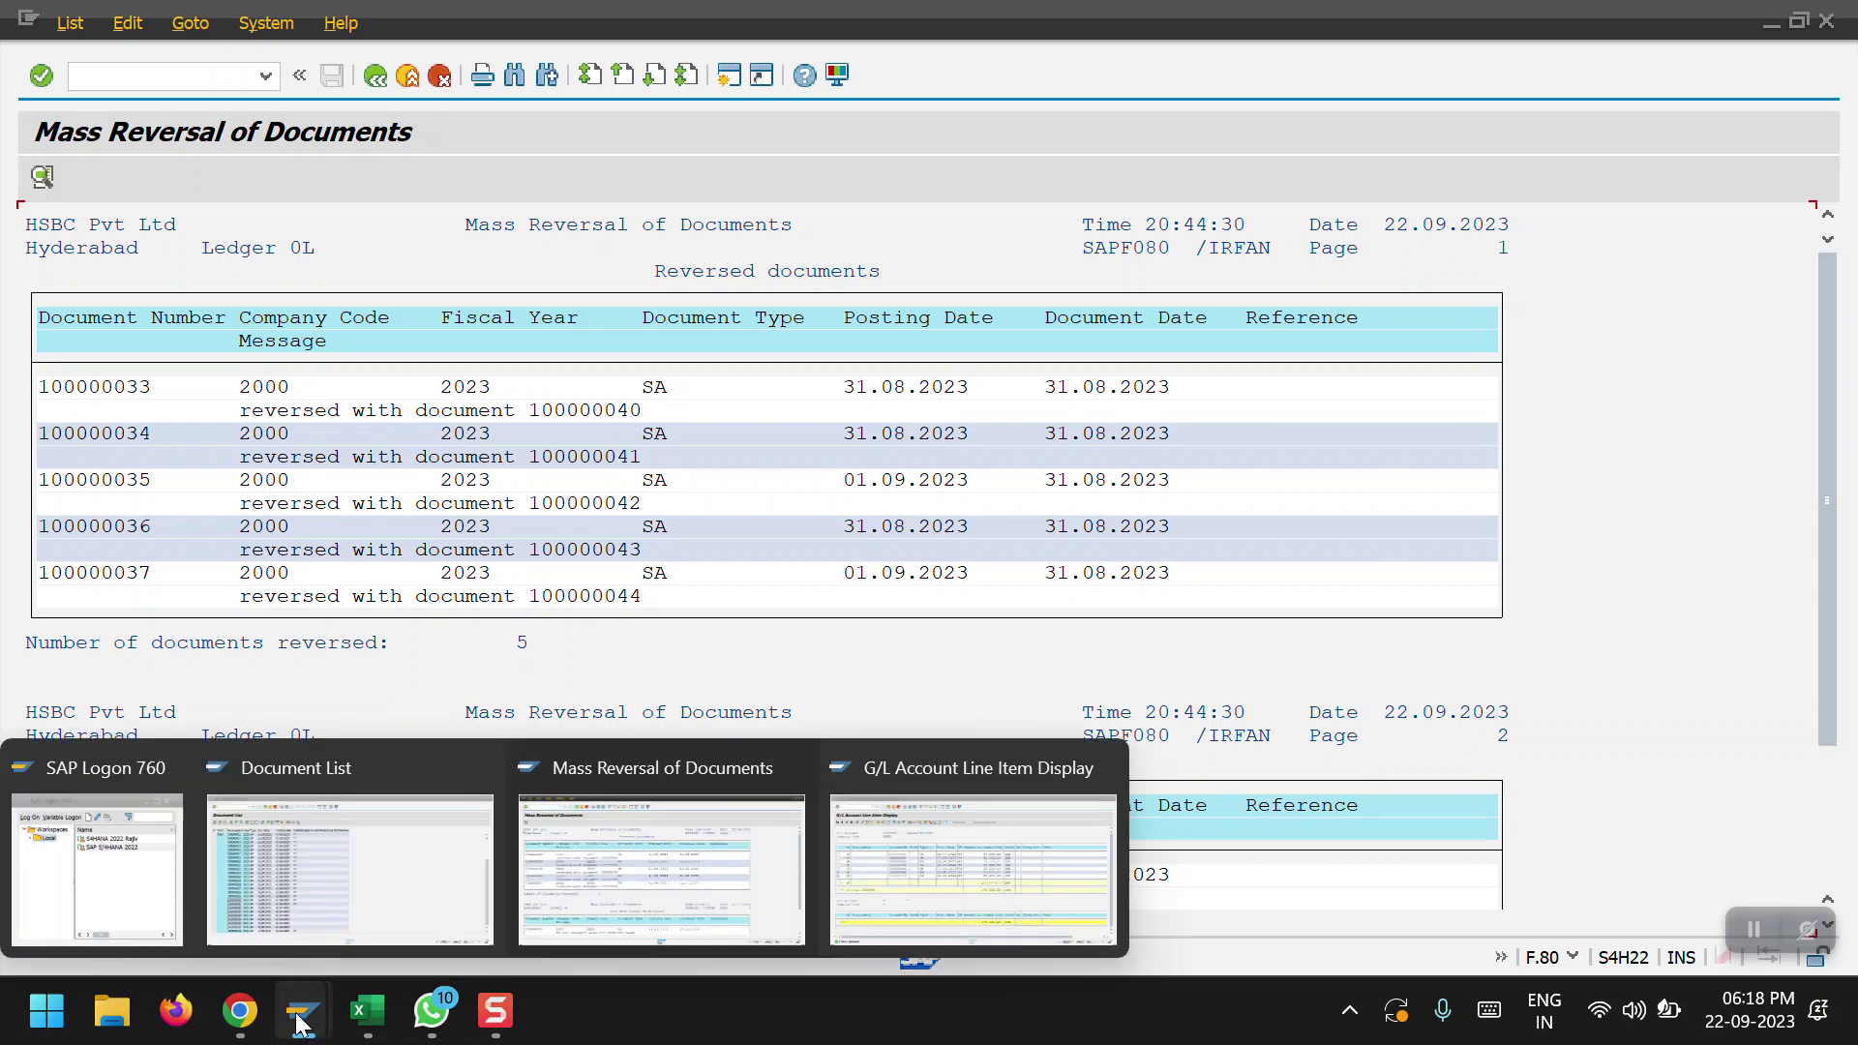
In the Document List session, rerun the SA document list for company code 2000 and check the reversal document assigned to each reversed entry
{"action": "left_click", "coordinate": [329, 851]}
{"action": "left_click", "coordinate": [372, 78]}
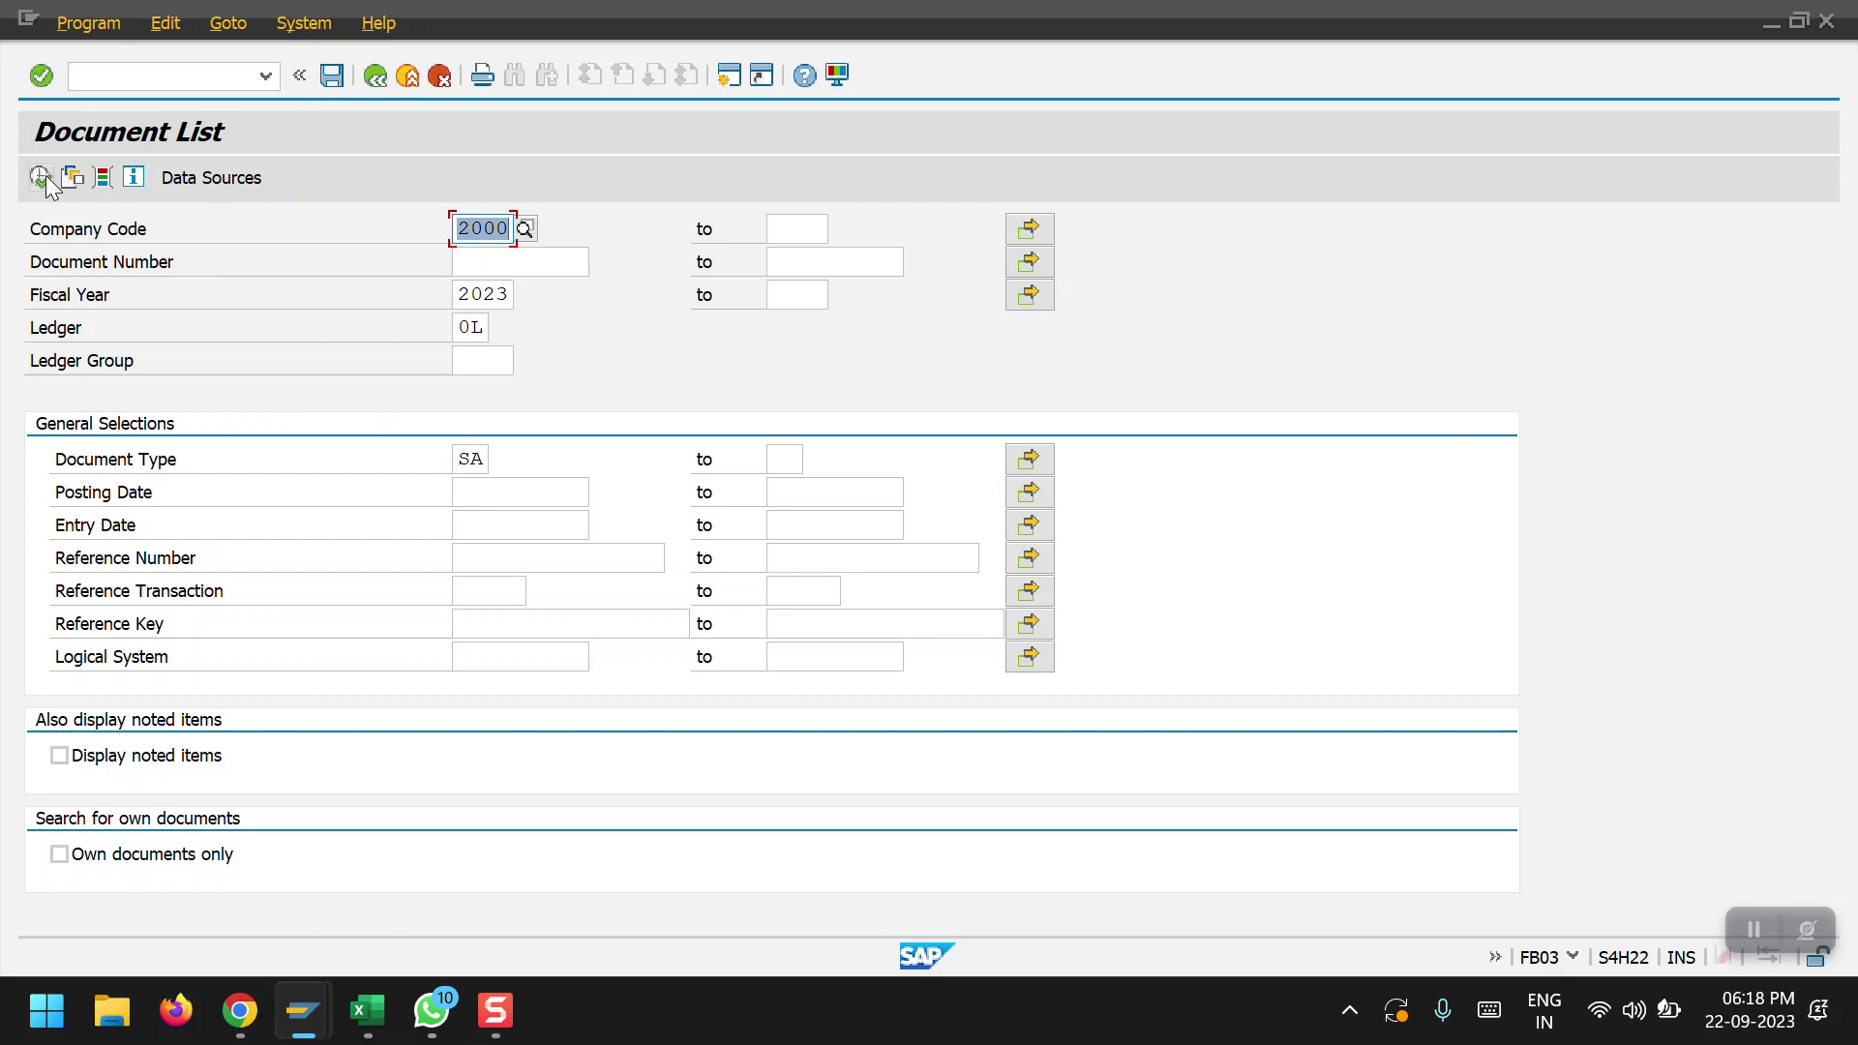
{"action": "left_click", "coordinate": [42, 179]}
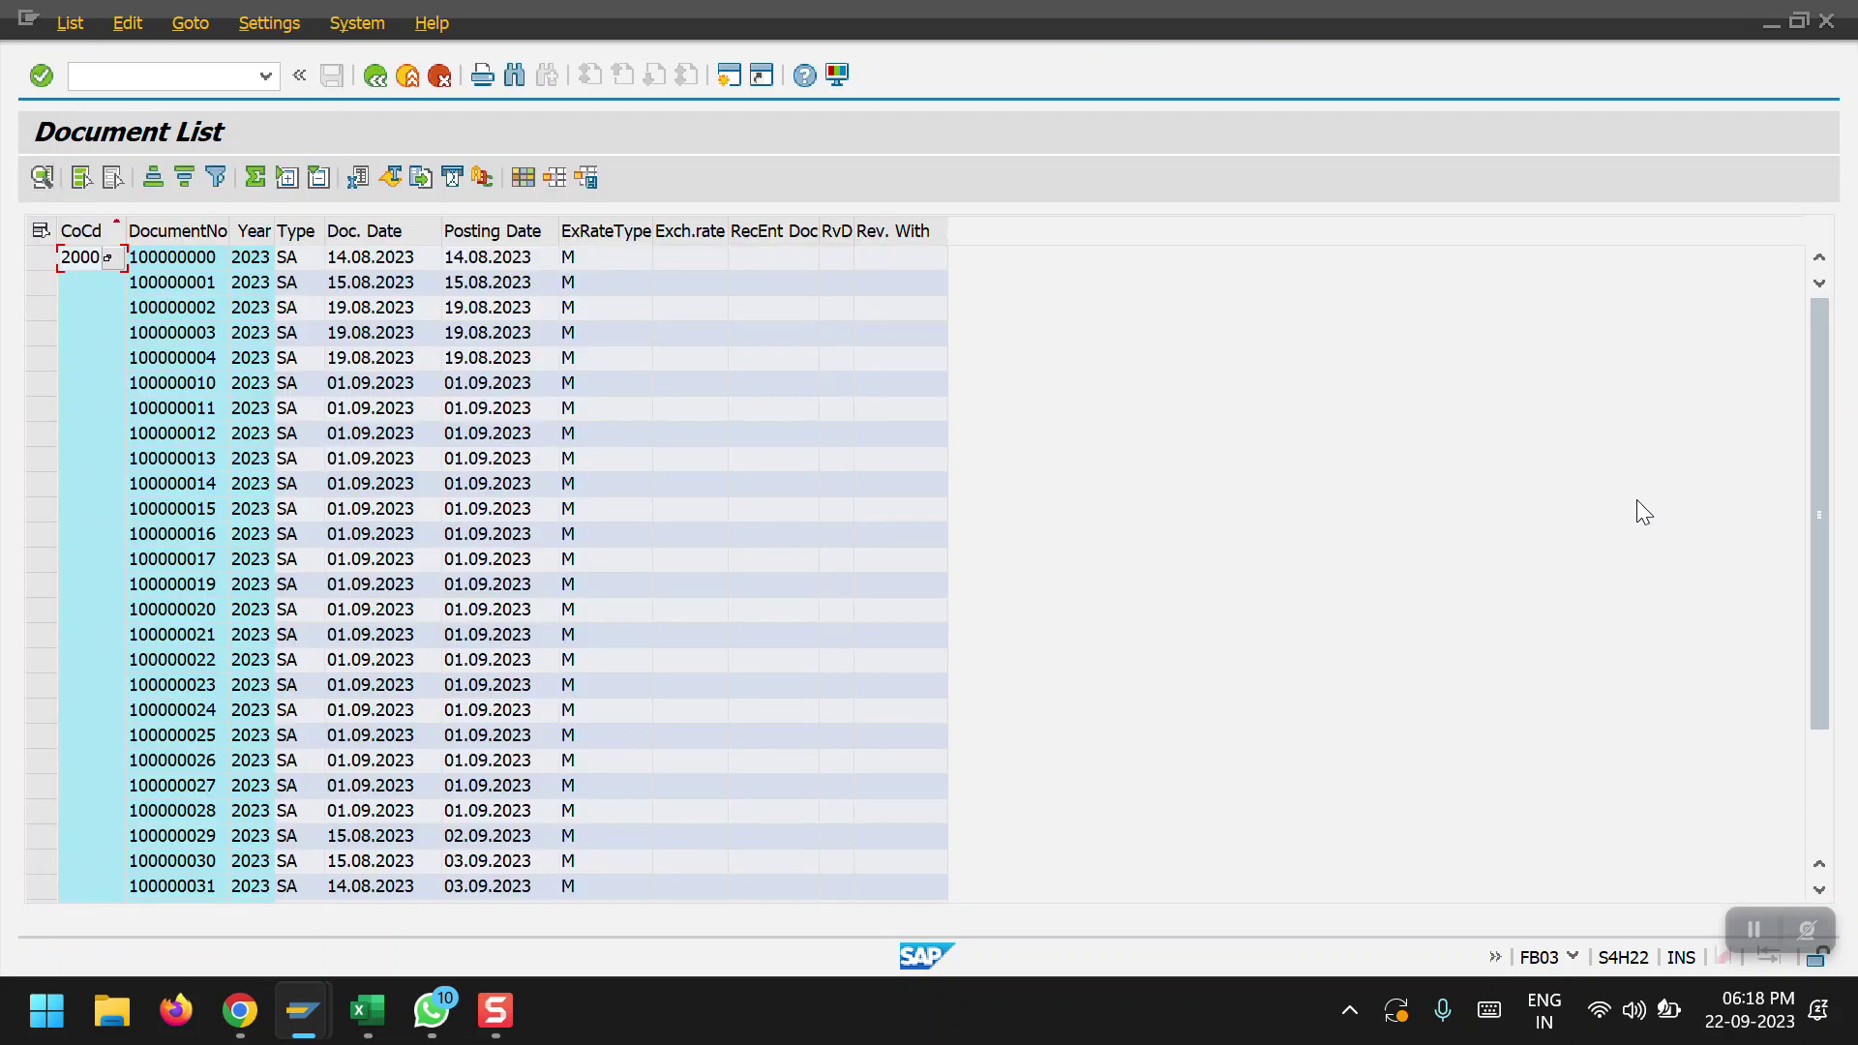
{"action": "left_click_drag", "start_coordinate": [1820, 456], "coordinate": [1806, 657]}
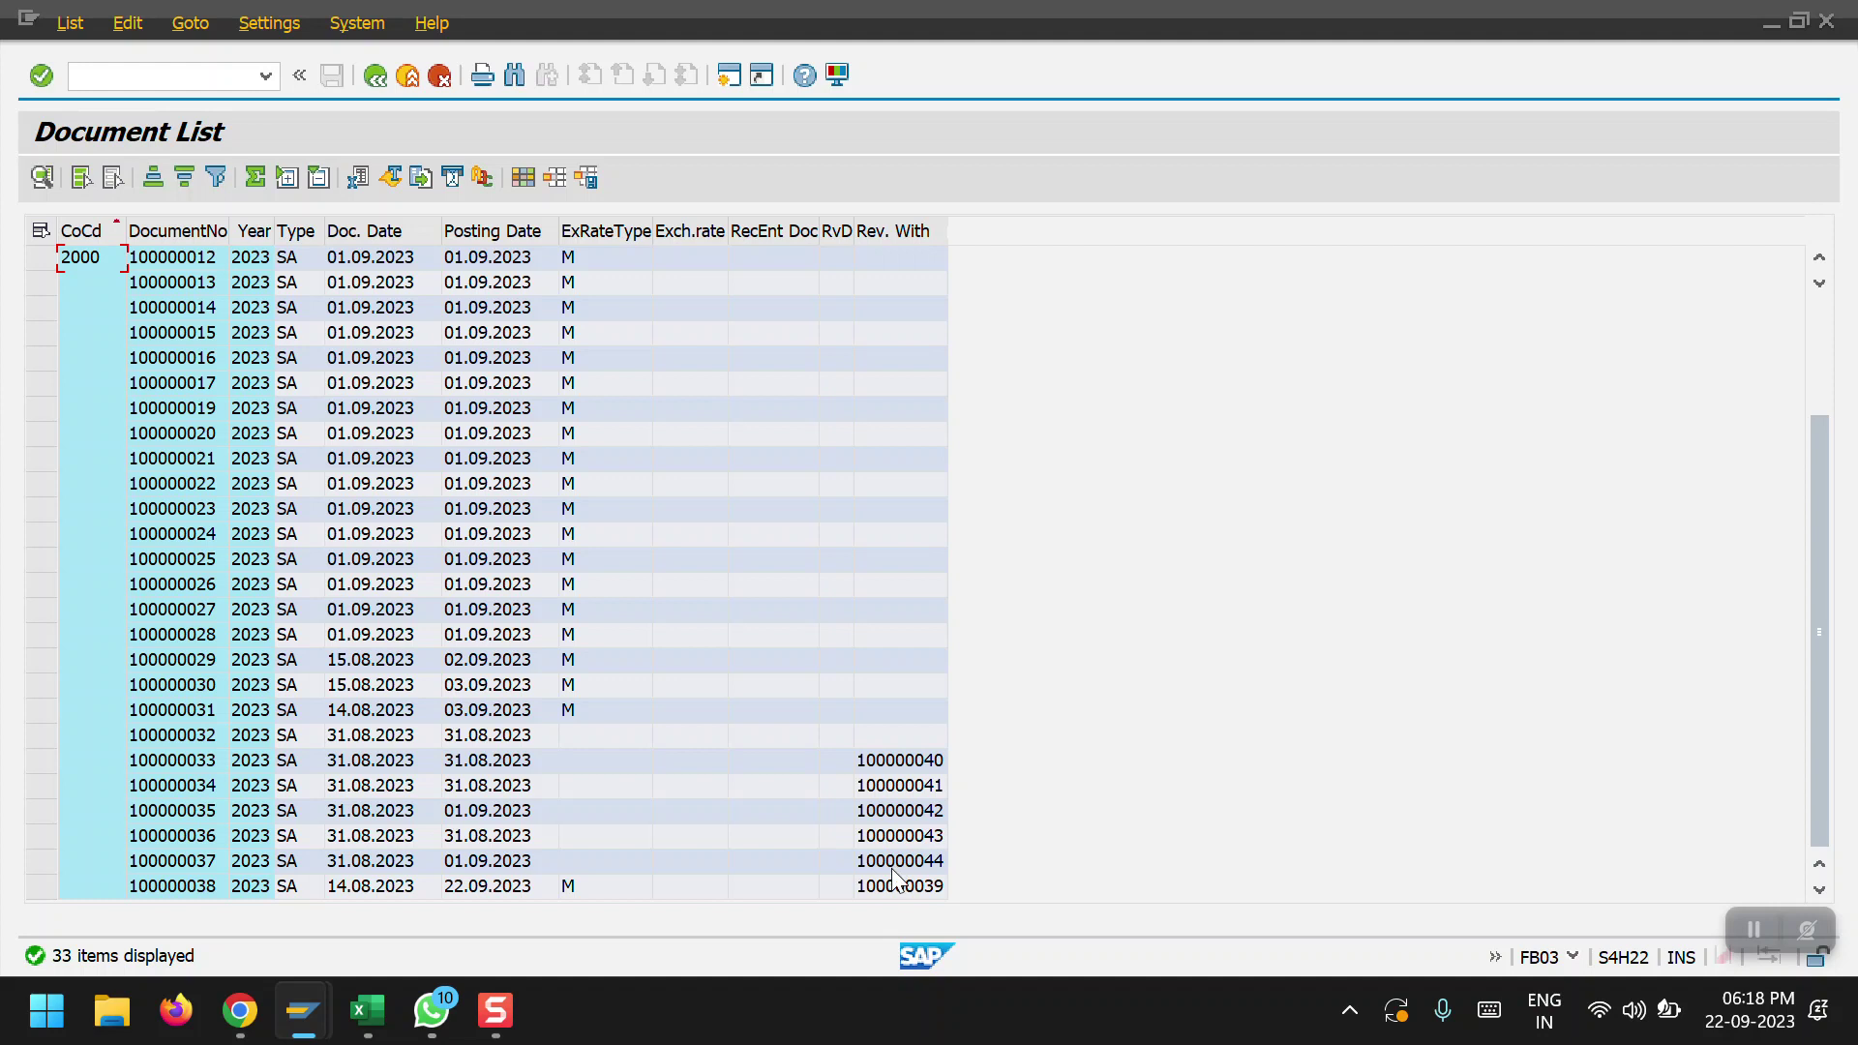
{"action": "left_click", "coordinate": [899, 764]}
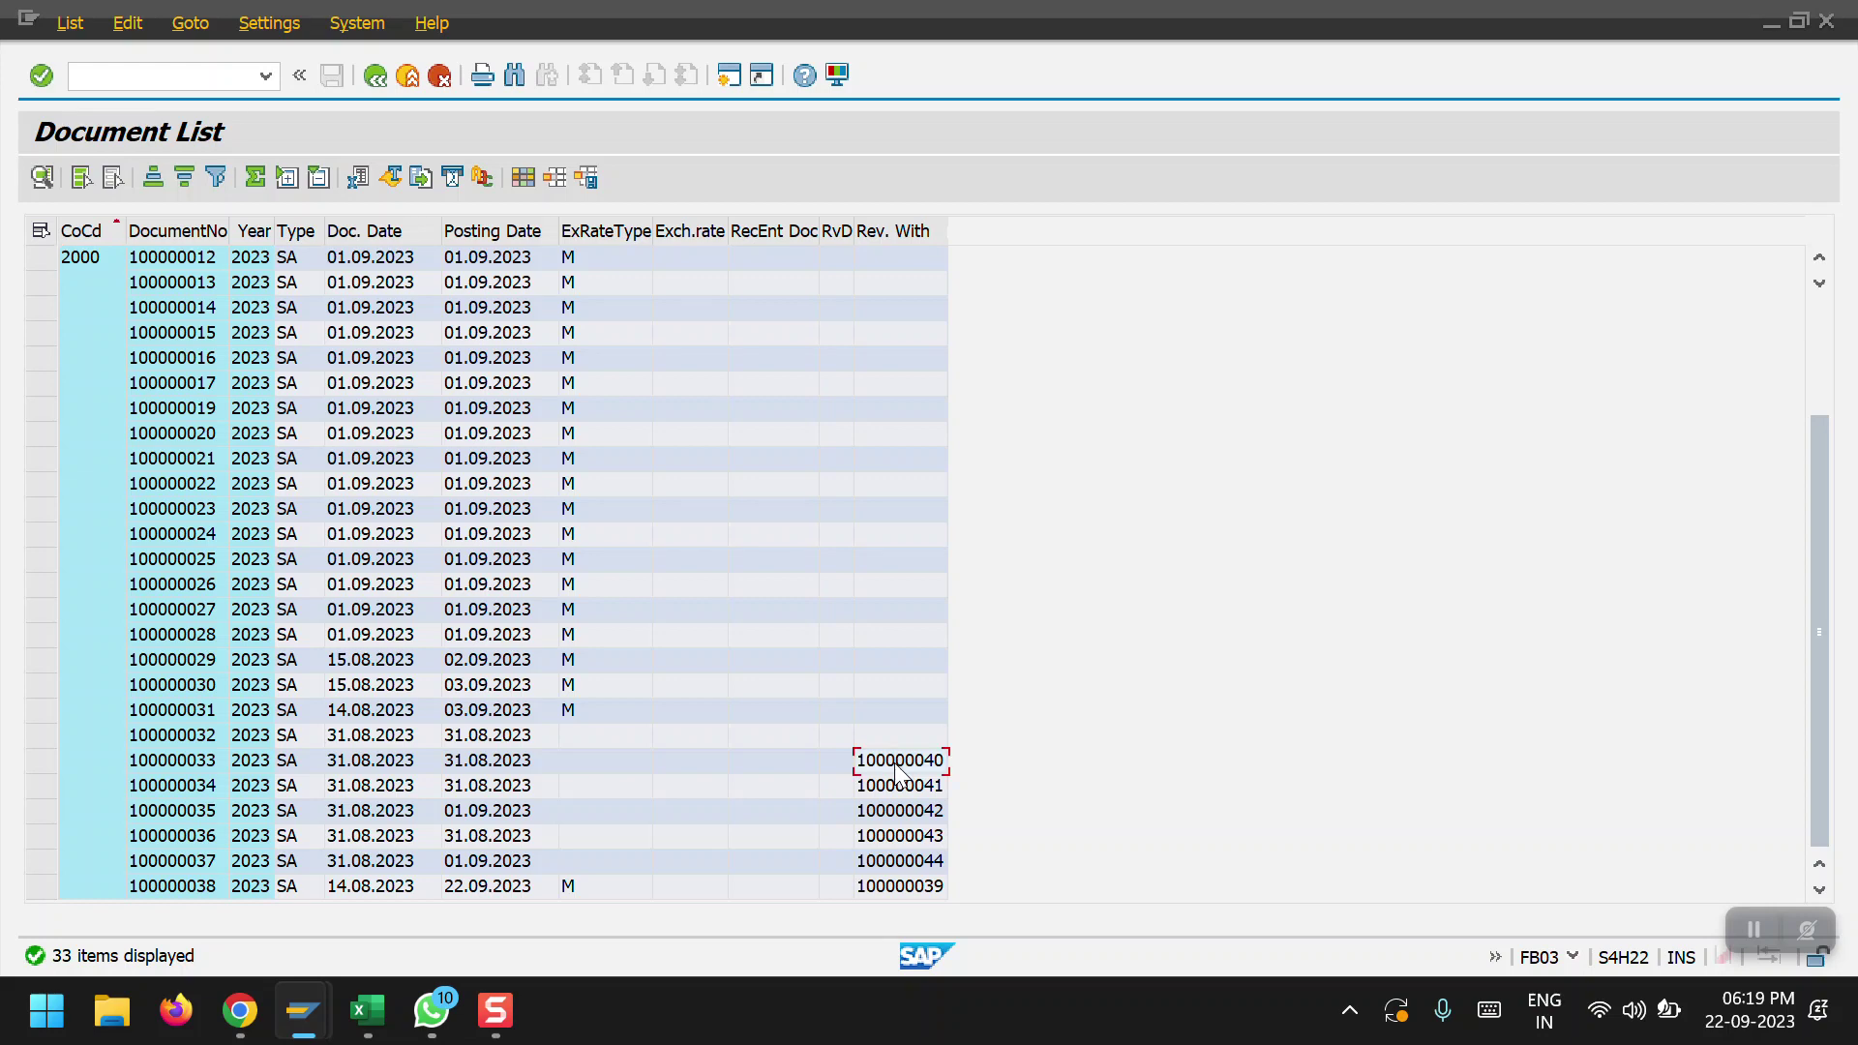
{"action": "double_click", "coordinate": [898, 762]}
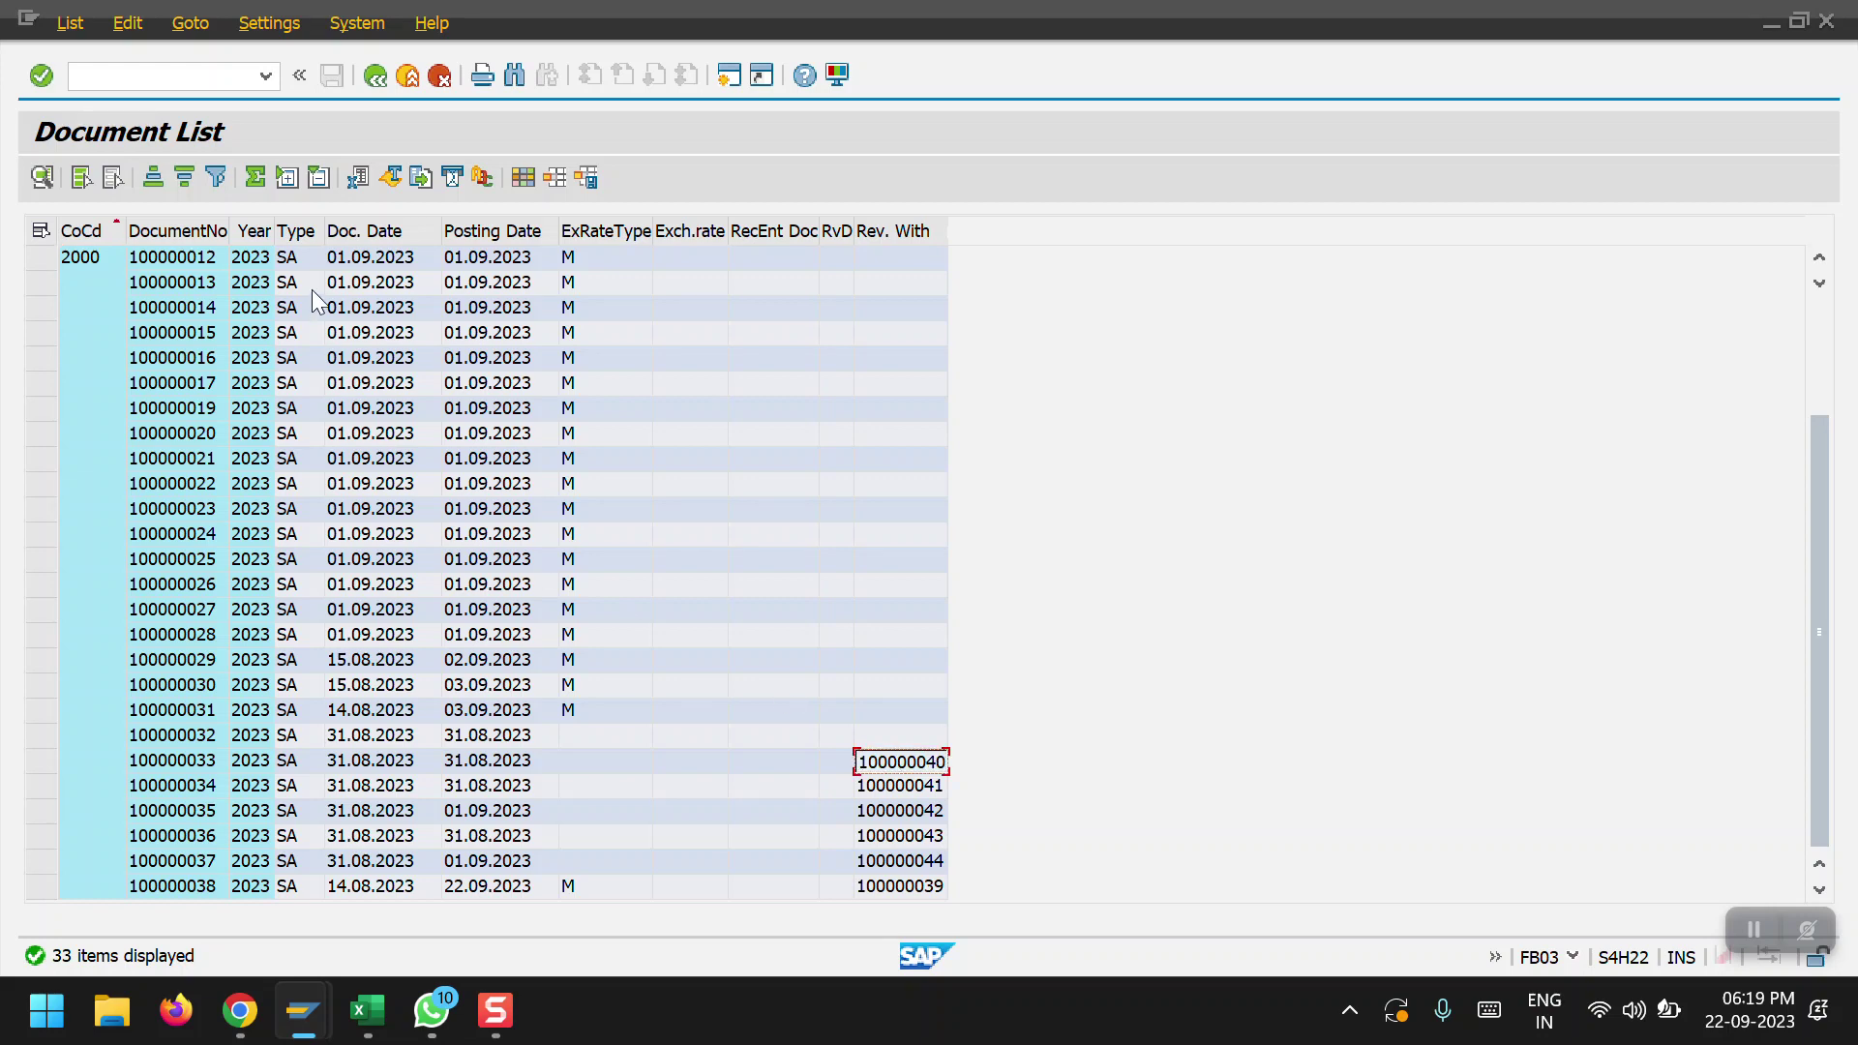
{"action": "left_click", "coordinate": [373, 78]}
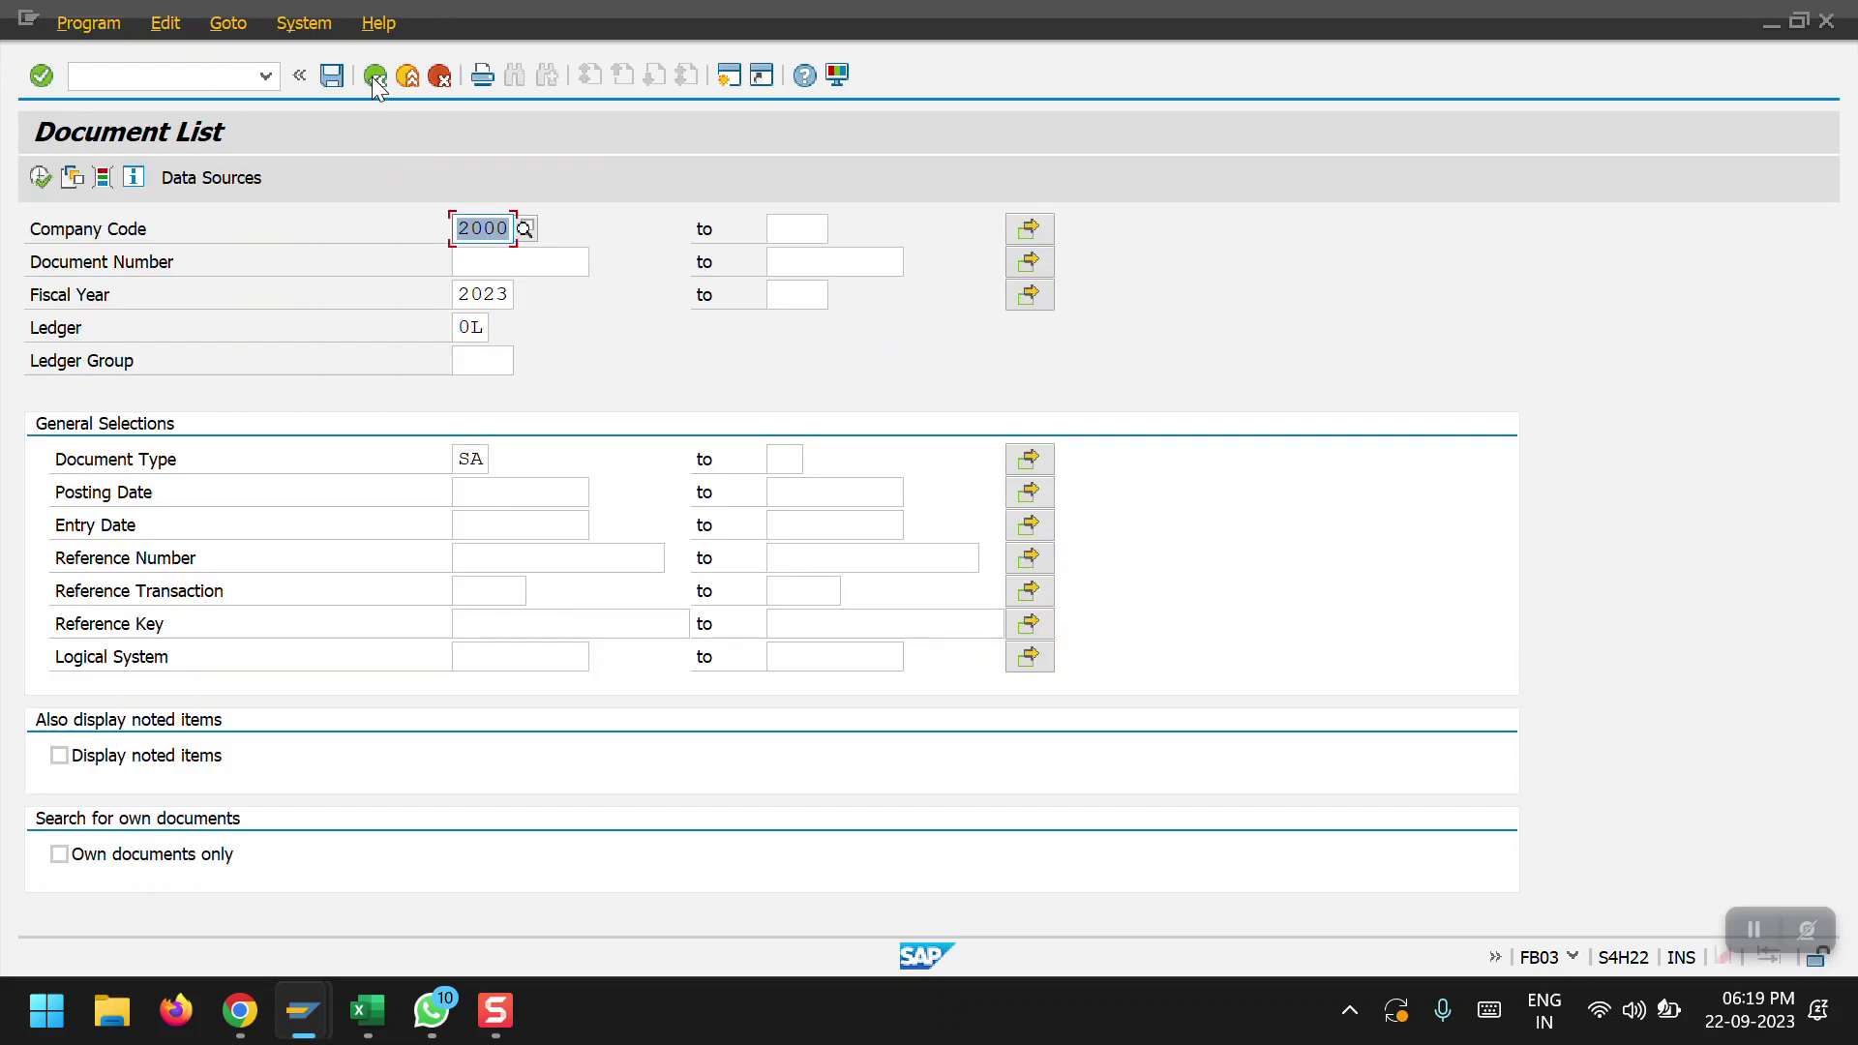
List document 100000040 with the document type filter cleared, open it to review its line items, and return to the selection criteria
{"action": "left_click", "coordinate": [485, 267]}
{"action": "type", "text": "100000040"}
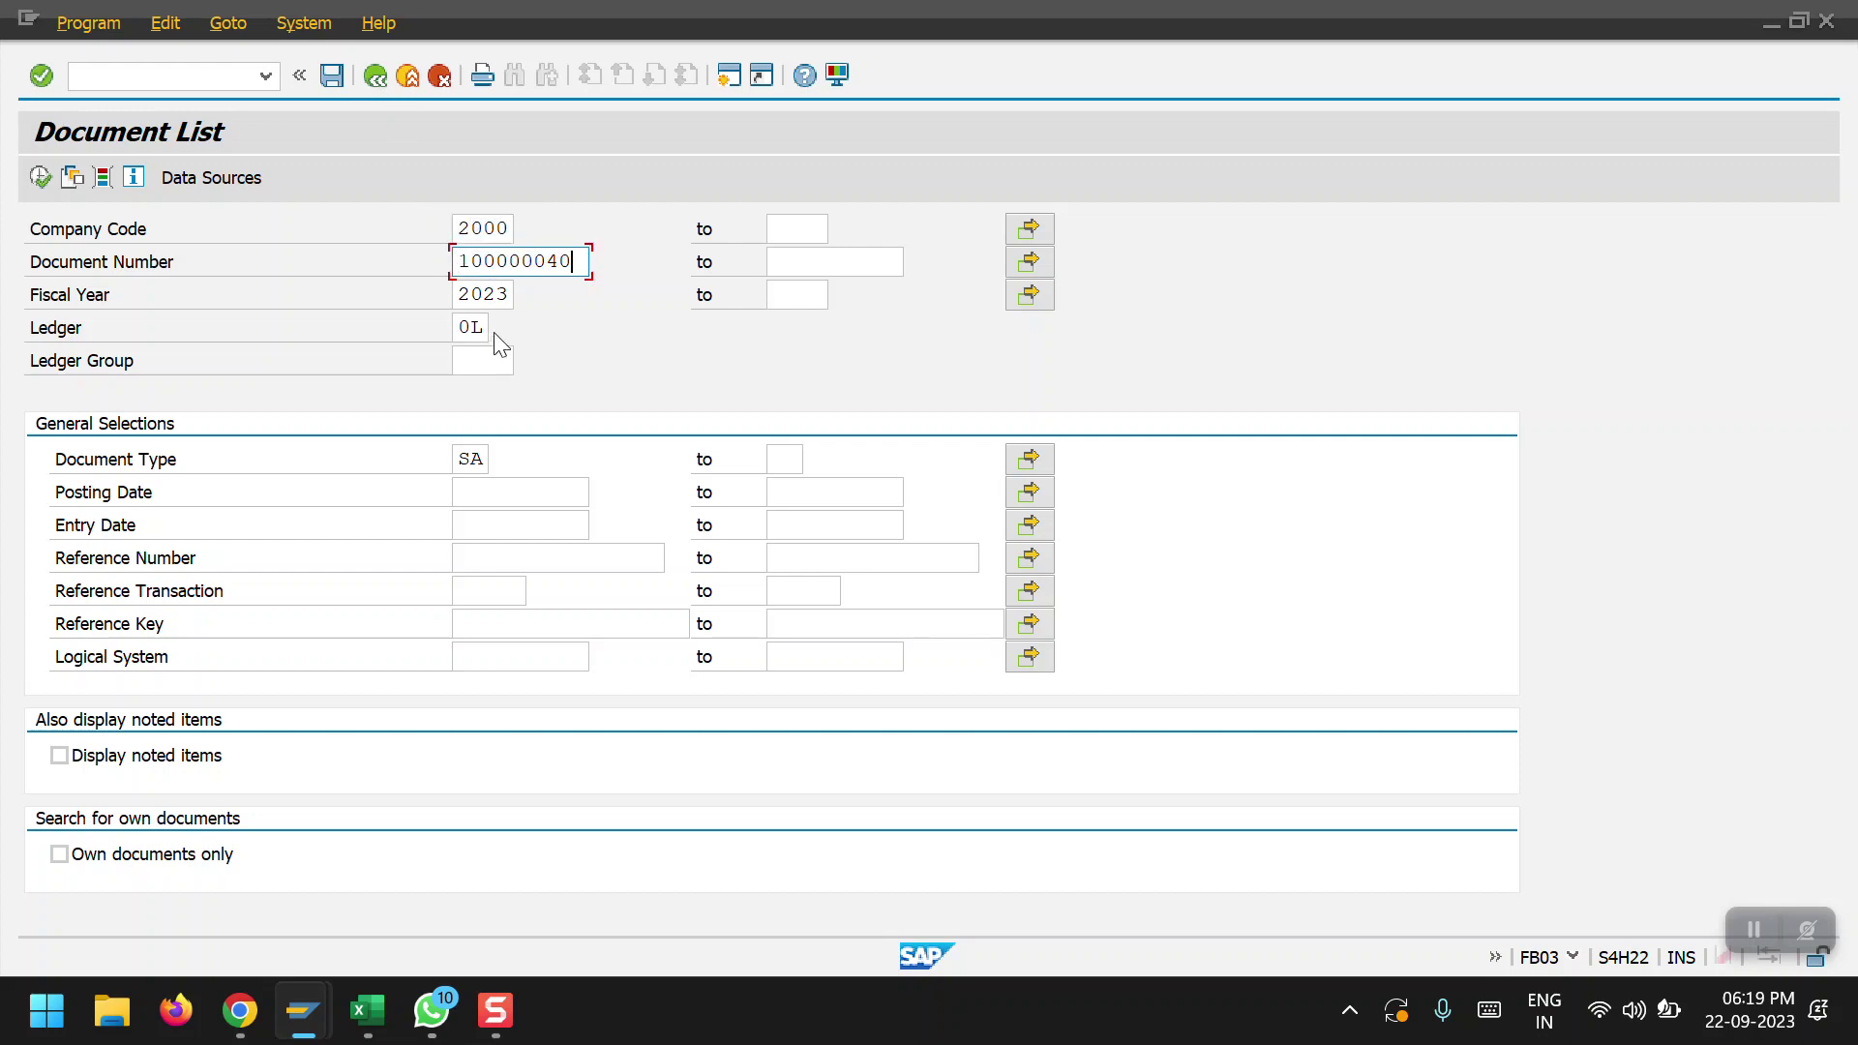
{"action": "left_click_drag", "start_coordinate": [490, 461], "coordinate": [422, 462]}
{"action": "key", "text": "Delete"}
{"action": "left_click", "coordinate": [38, 183]}
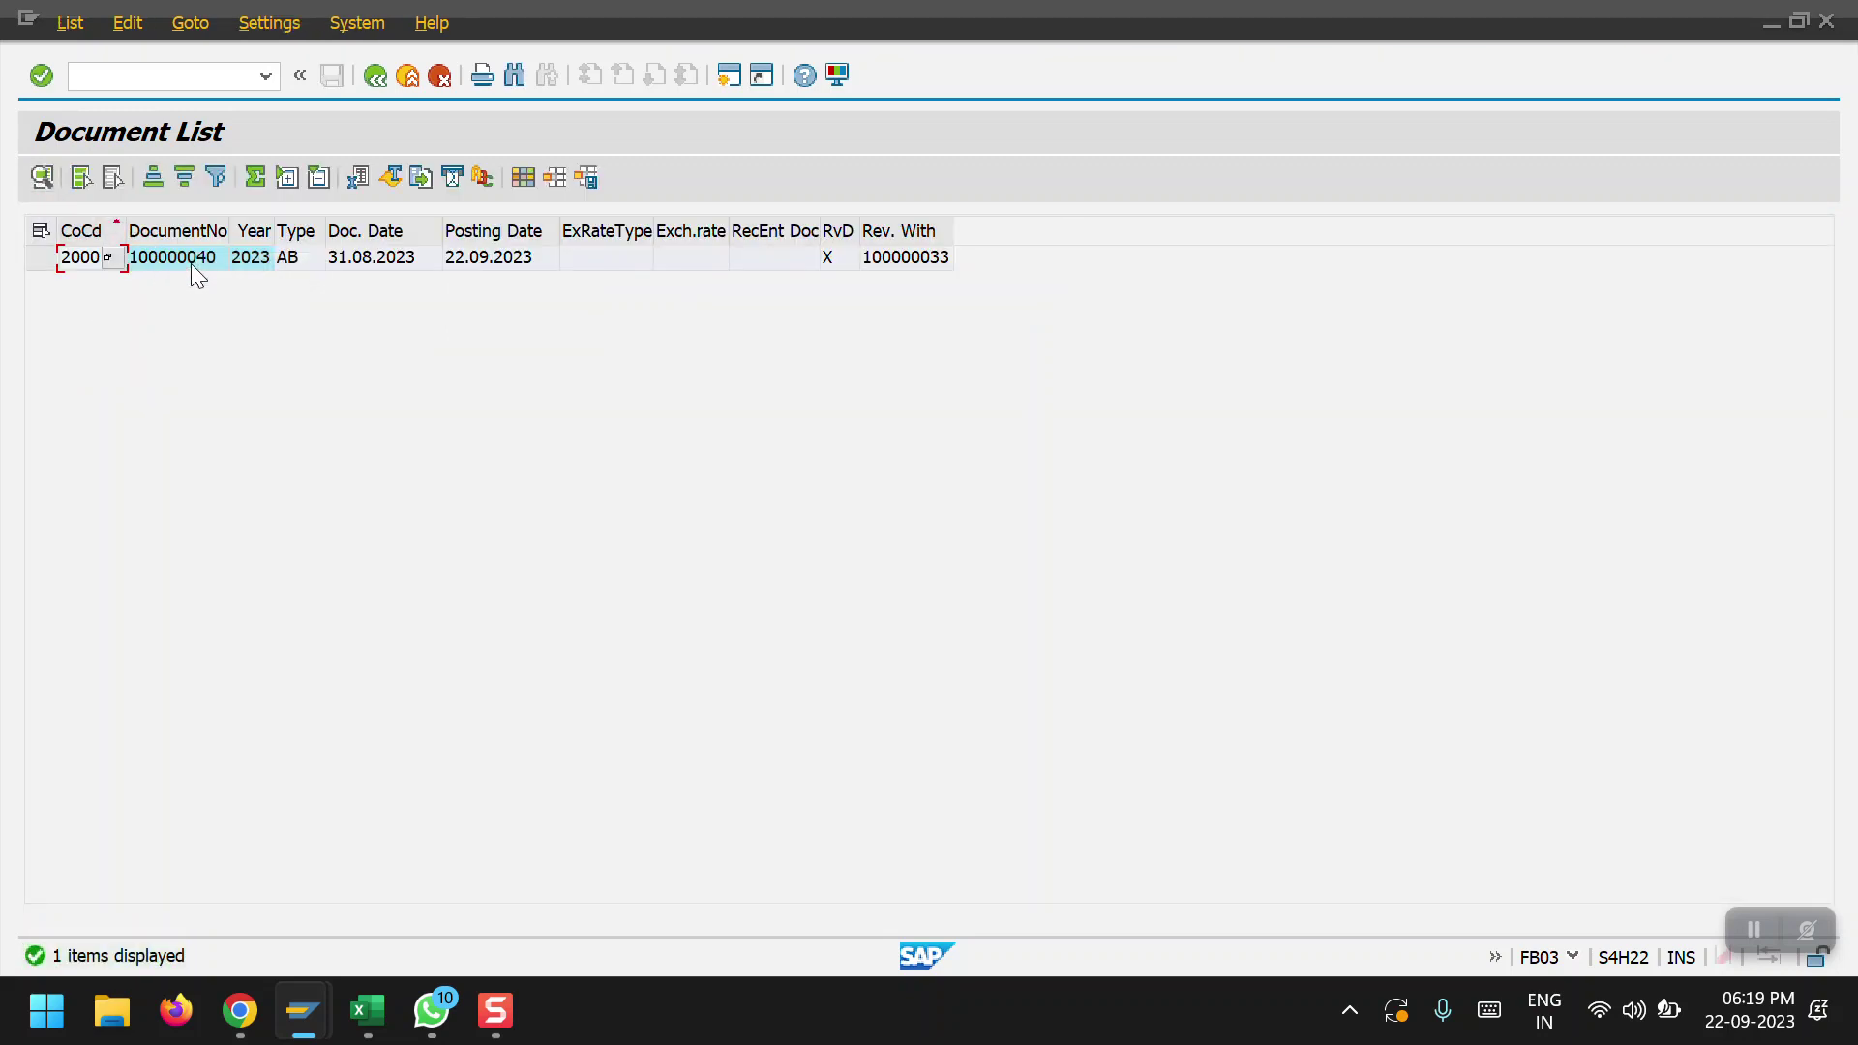
{"action": "double_click", "coordinate": [191, 266]}
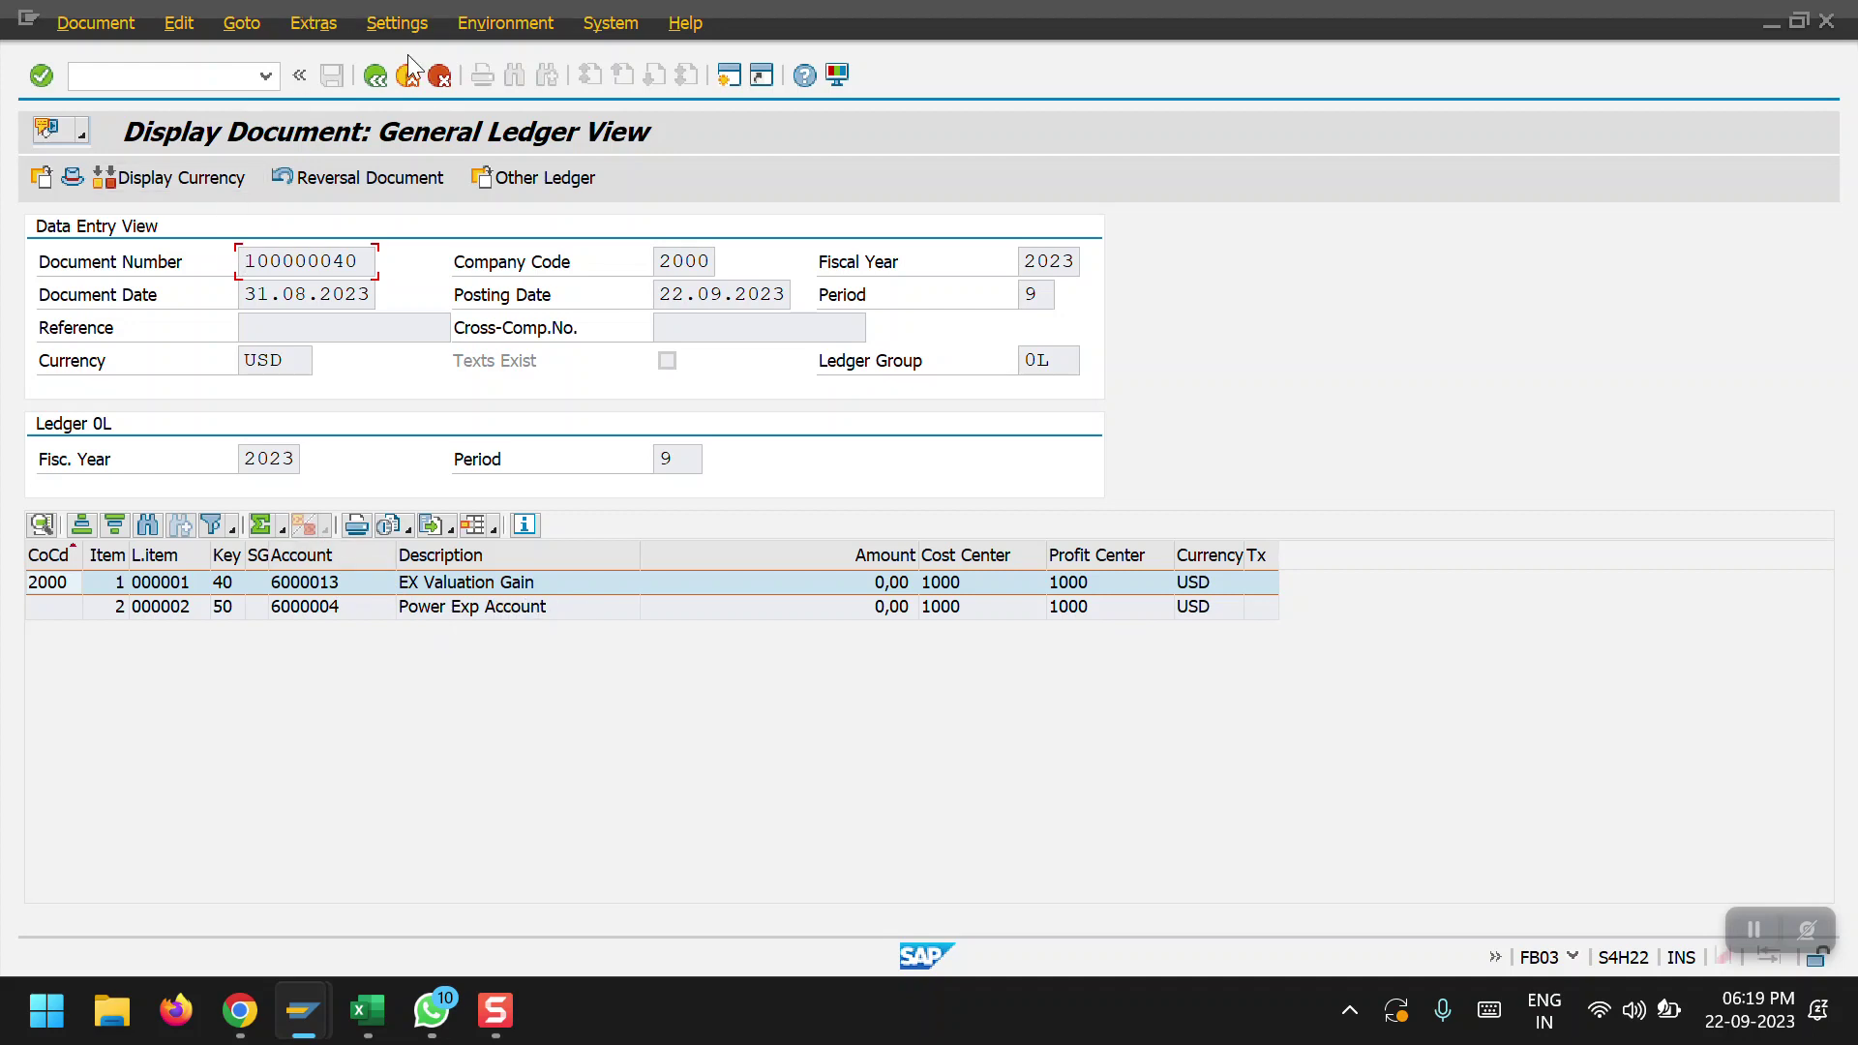
{"action": "left_click", "coordinate": [376, 73]}
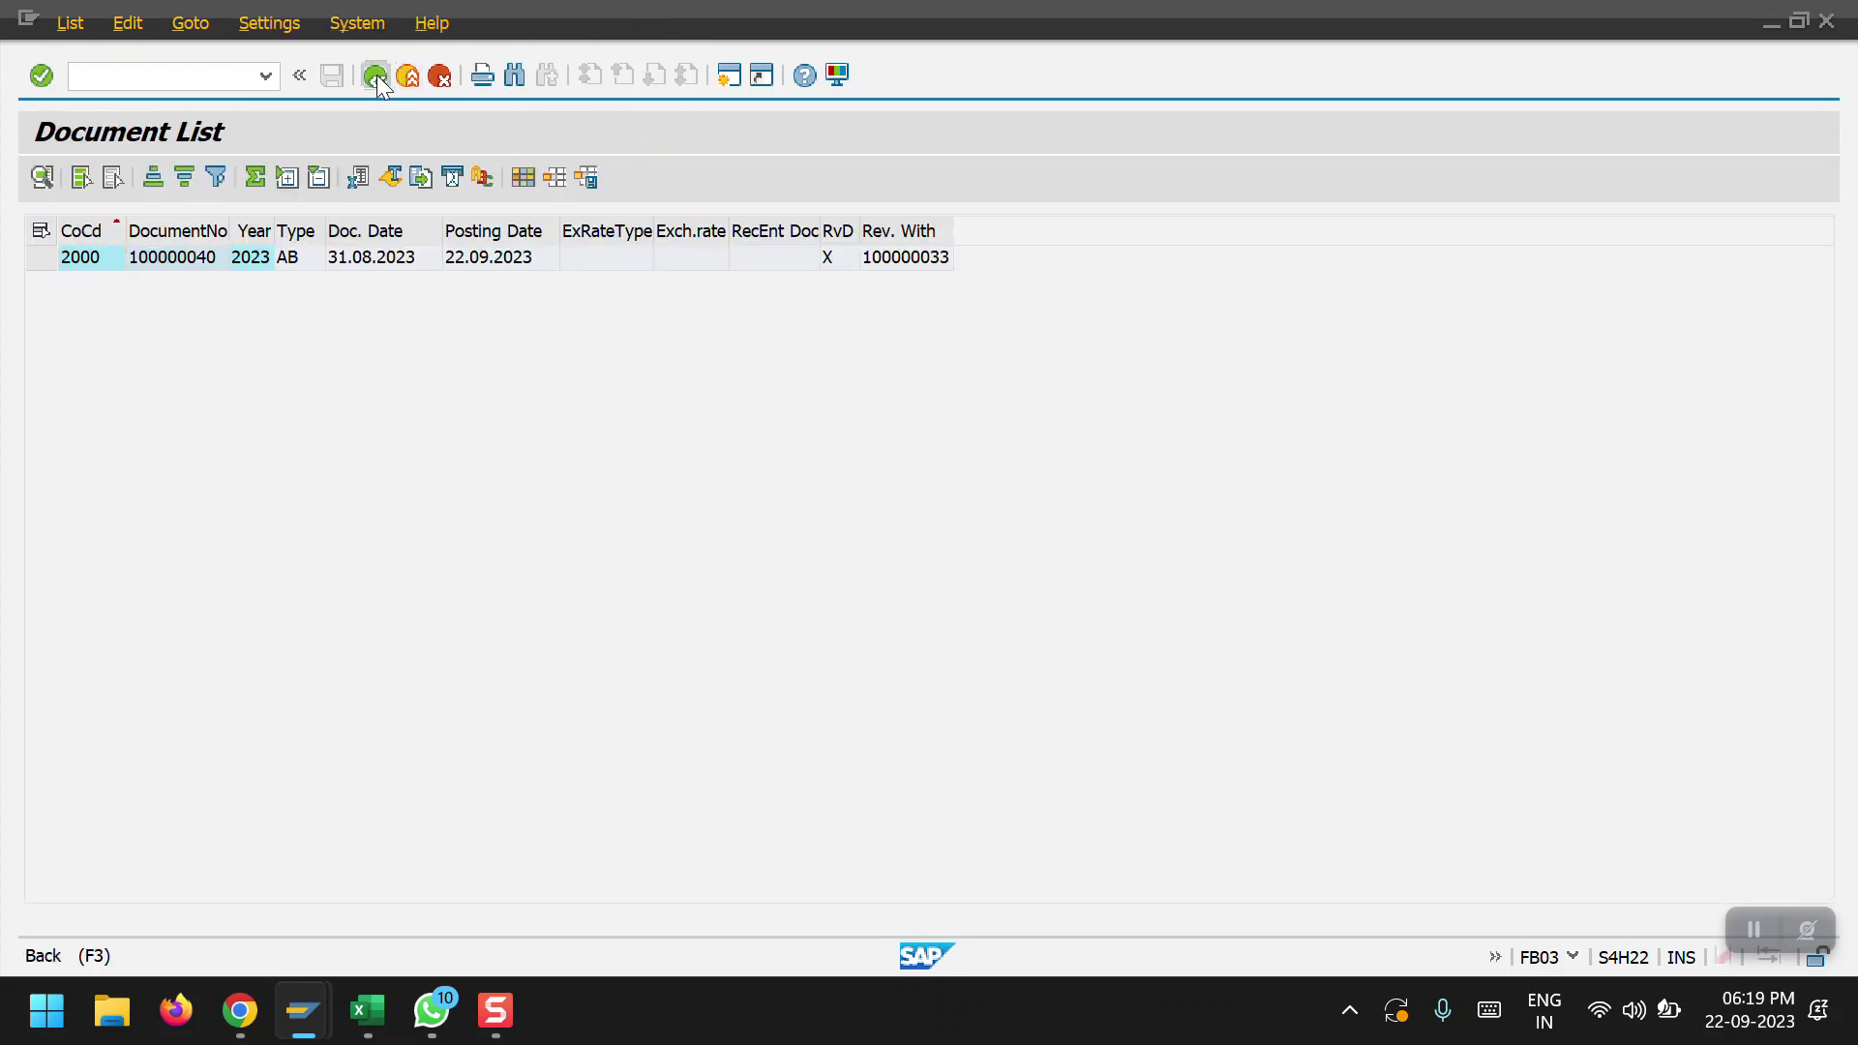
{"action": "left_click", "coordinate": [376, 73]}
List all type AB documents in company code 2000 for 2023 with no document number filter, and check their reversal references
{"action": "left_click", "coordinate": [465, 459]}
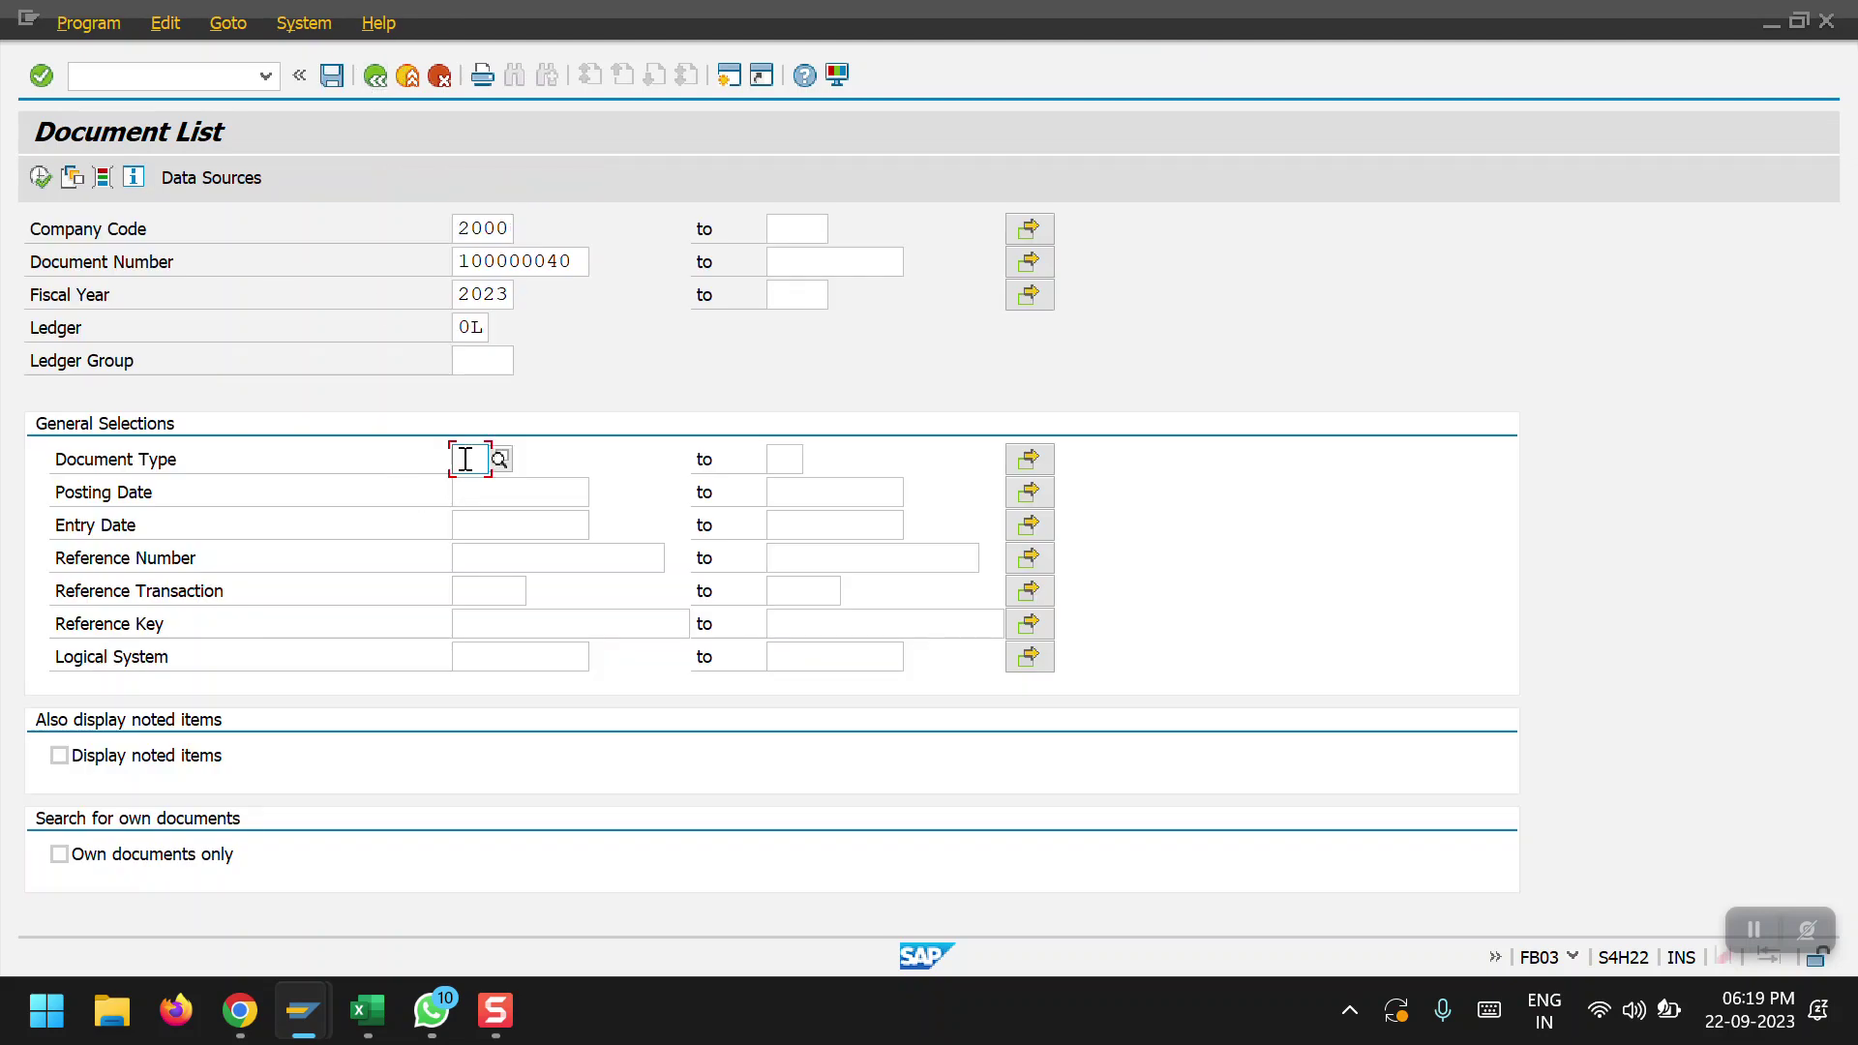
{"action": "type", "text": "AB"}
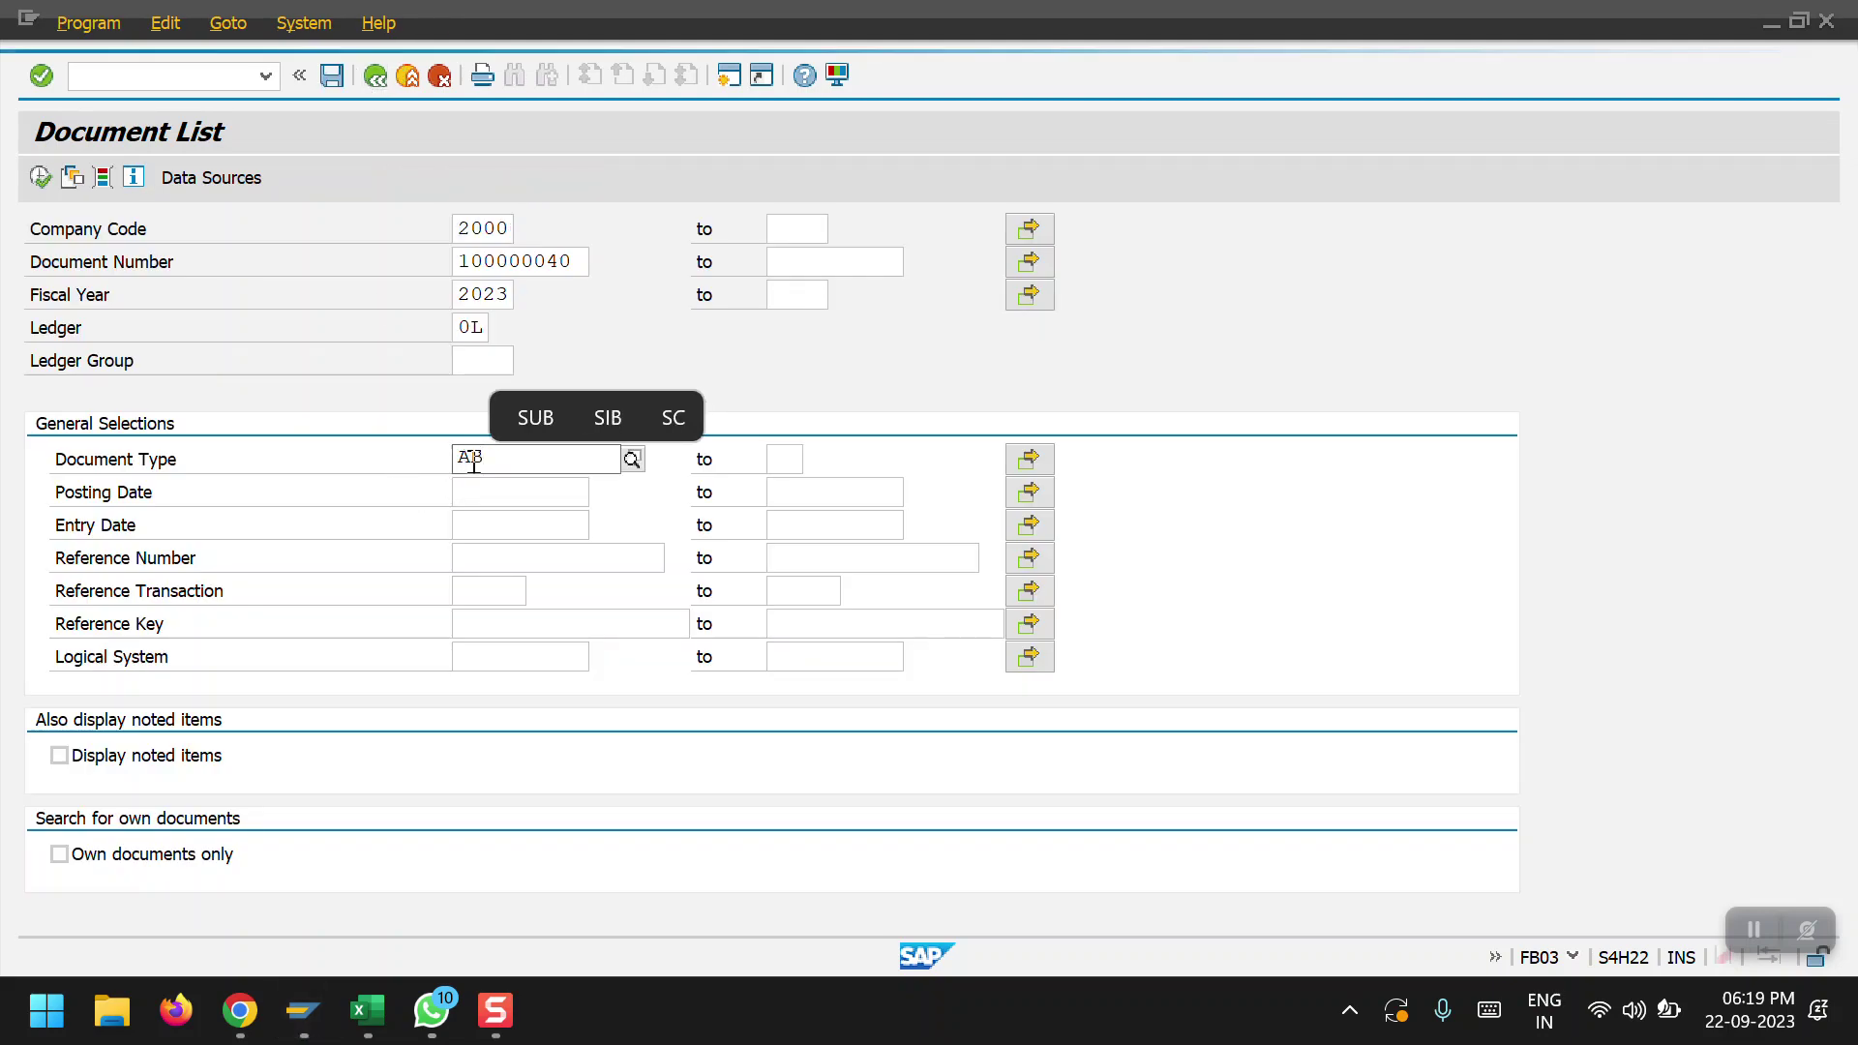
{"action": "left_click", "coordinate": [493, 514]}
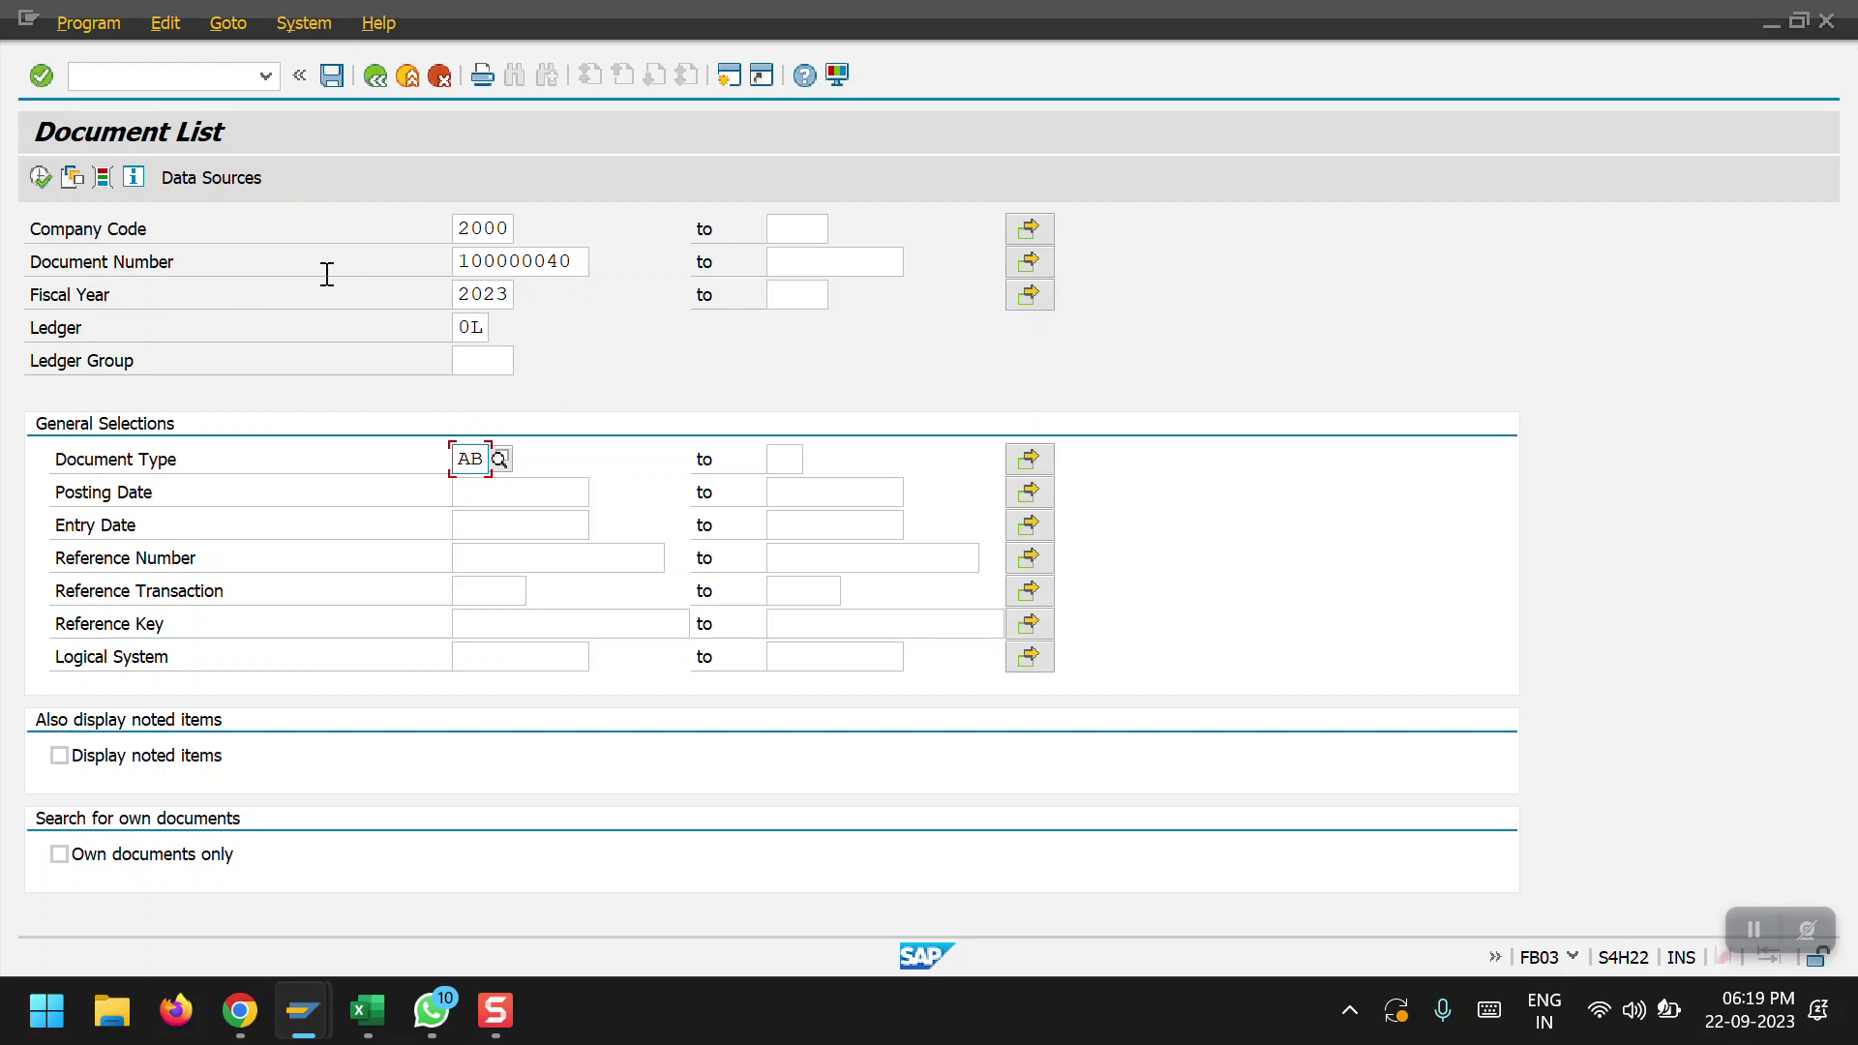
{"action": "left_click_drag", "start_coordinate": [583, 259], "coordinate": [456, 263]}
{"action": "key", "text": "Delete"}
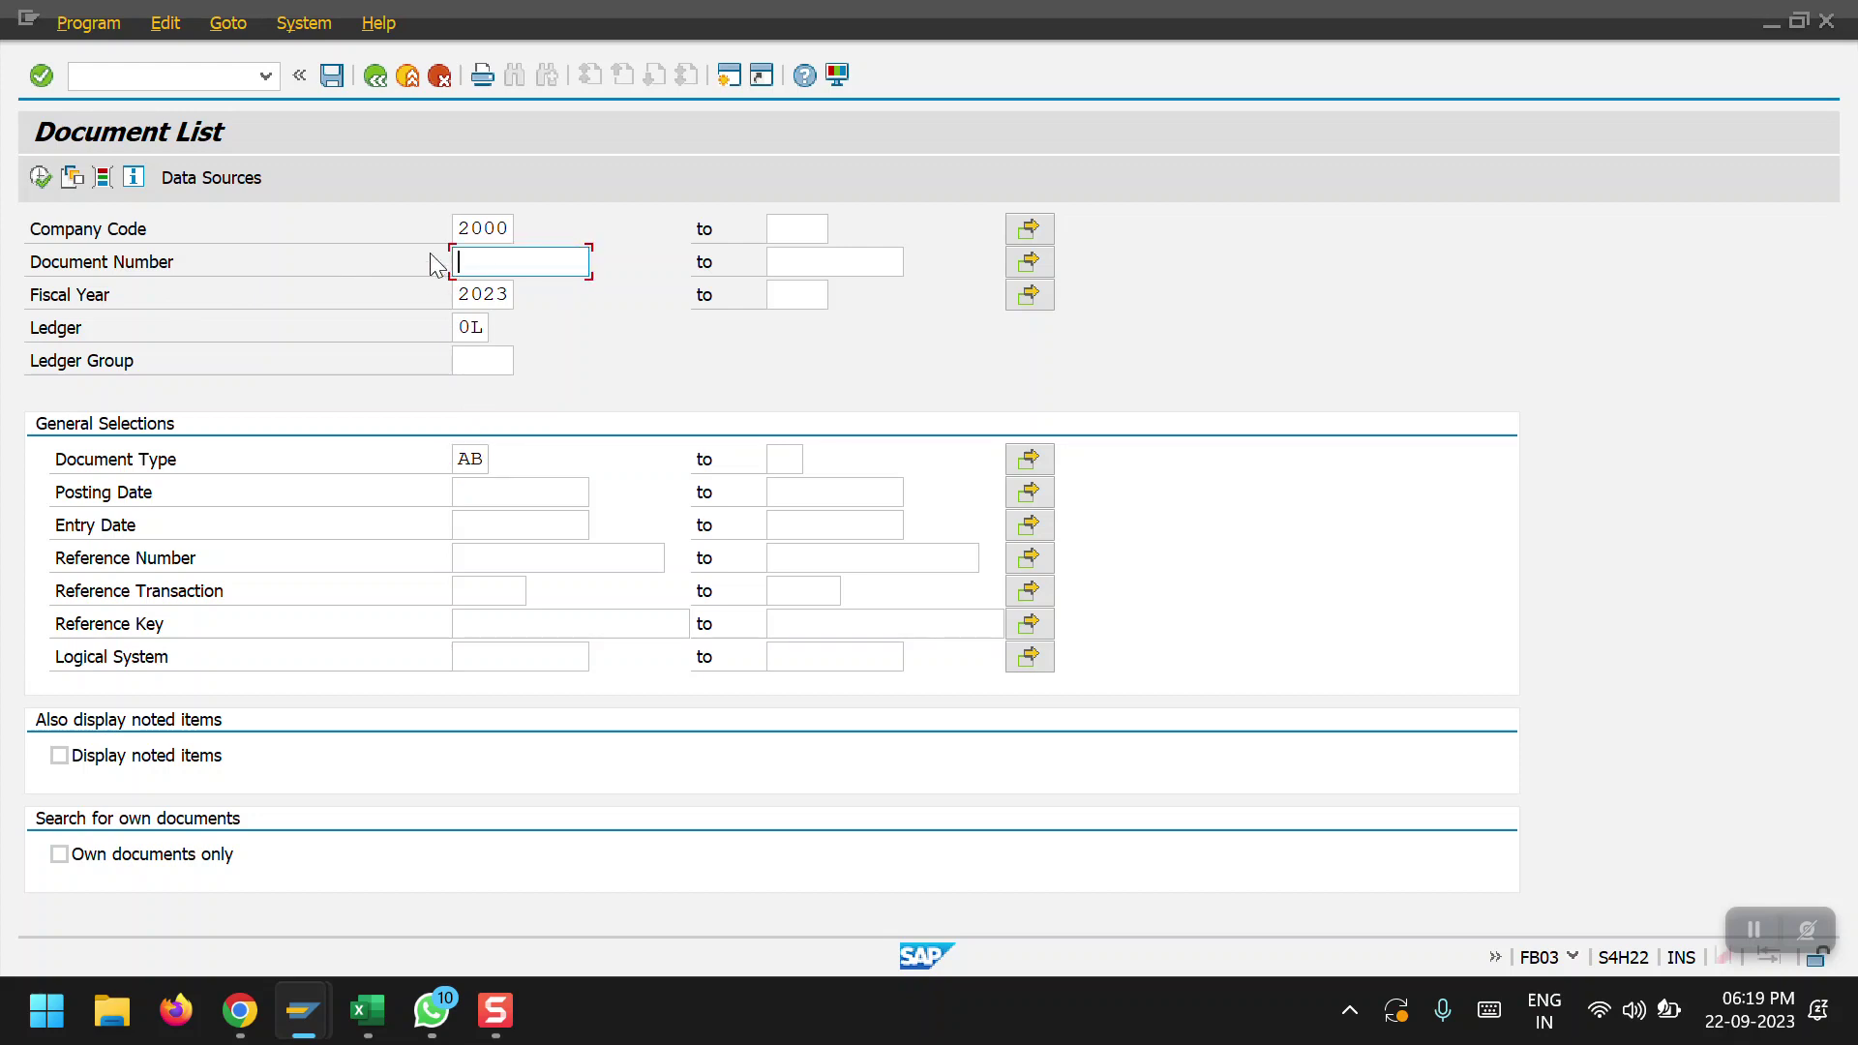
{"action": "left_click", "coordinate": [40, 177]}
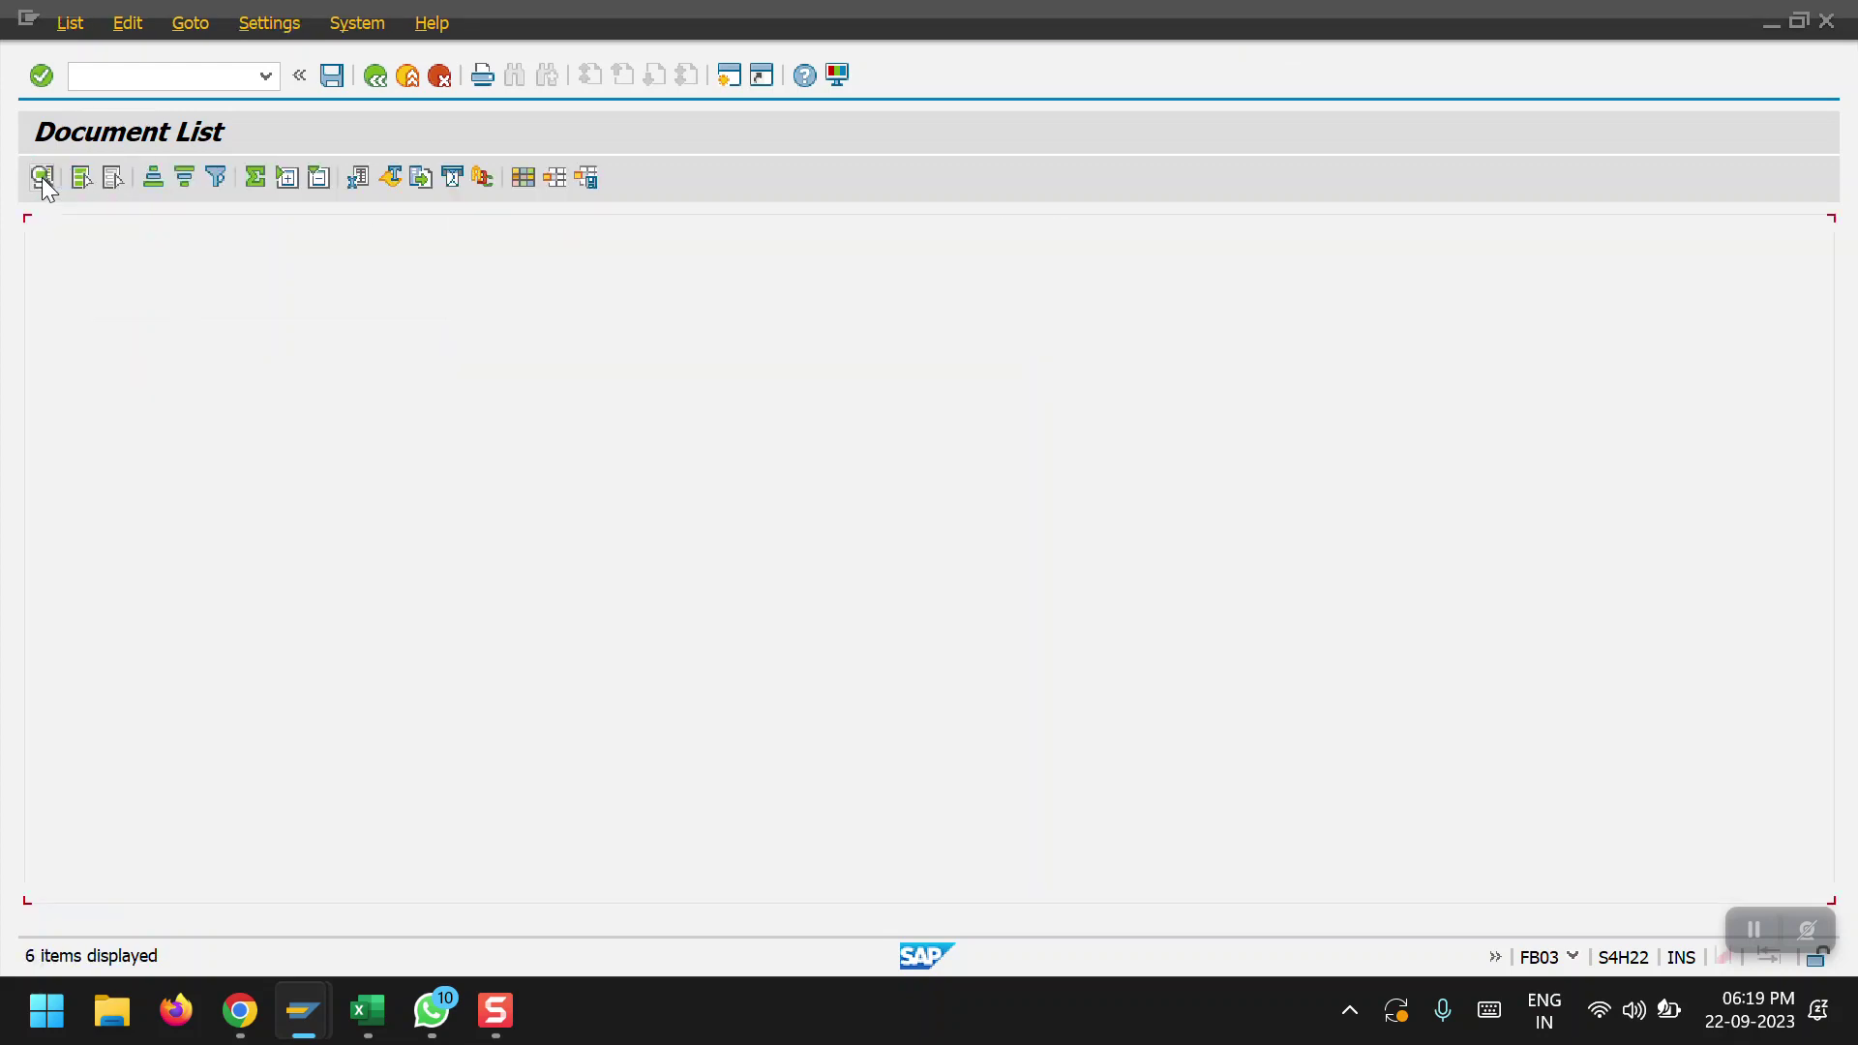
{"action": "left_click", "coordinate": [215, 264]}
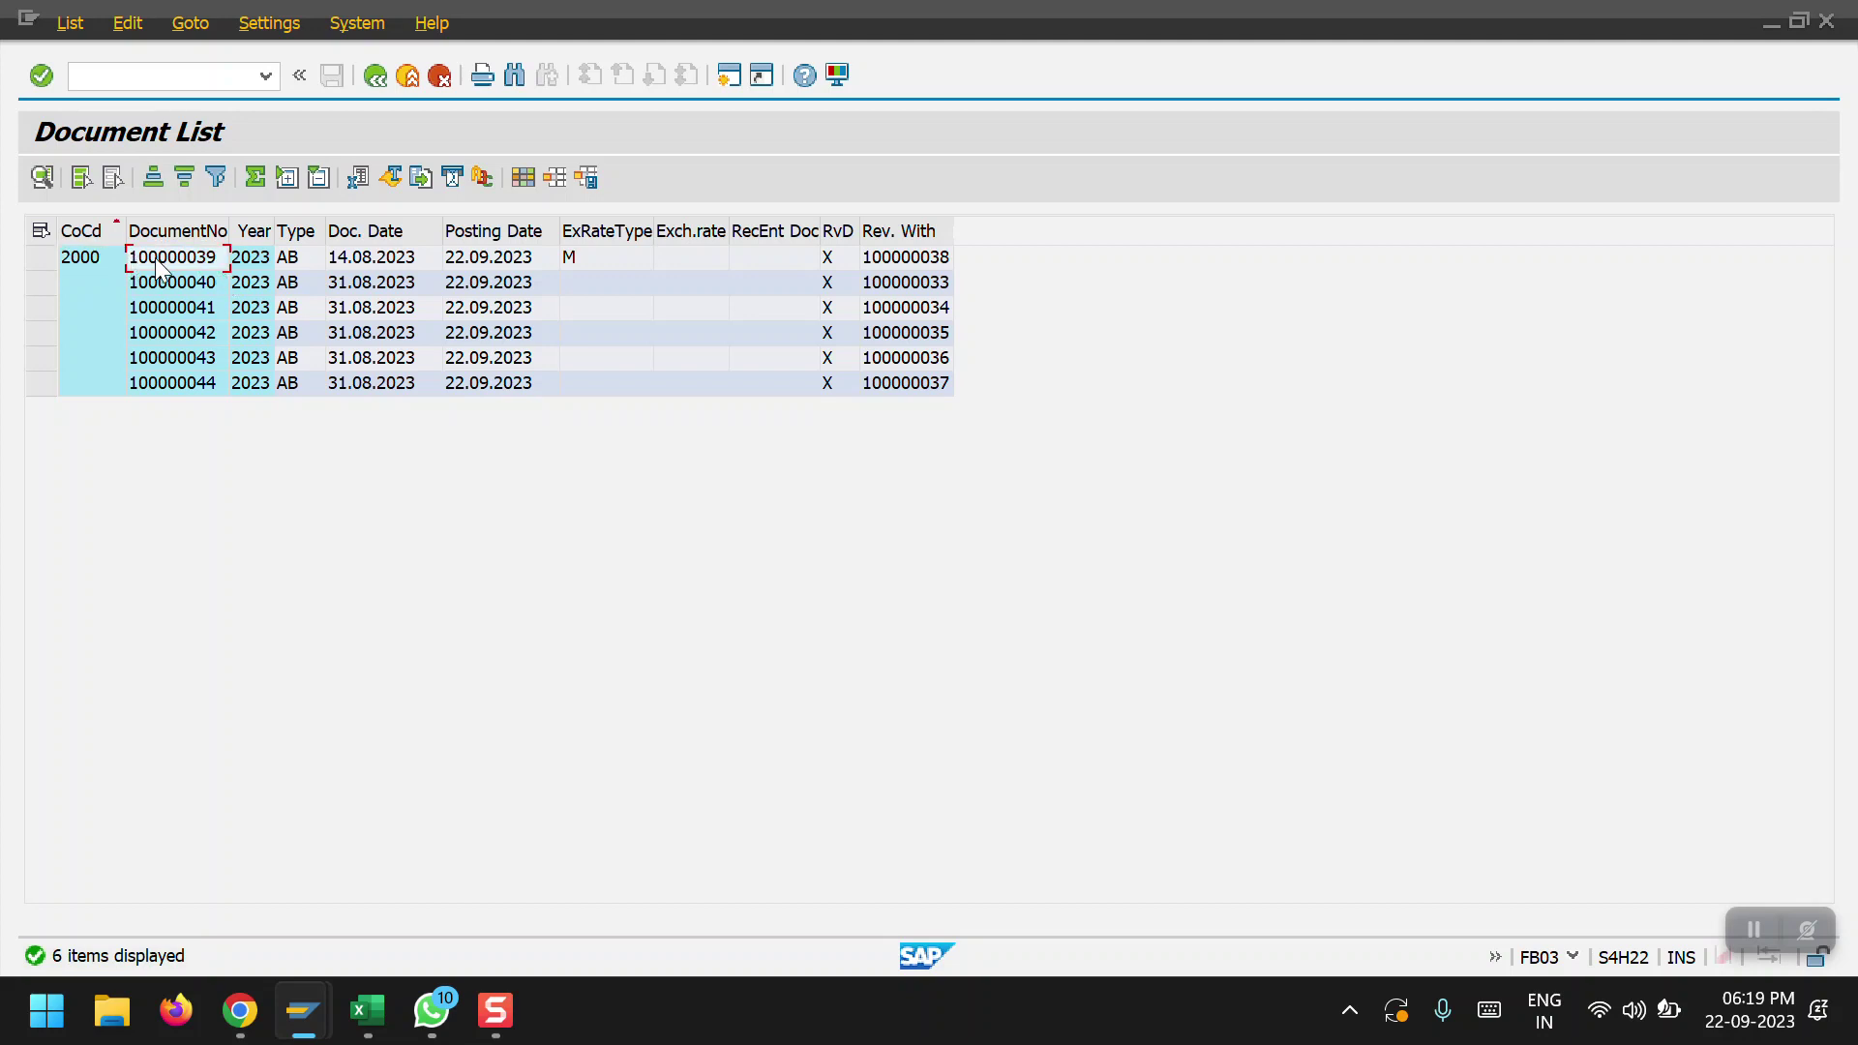